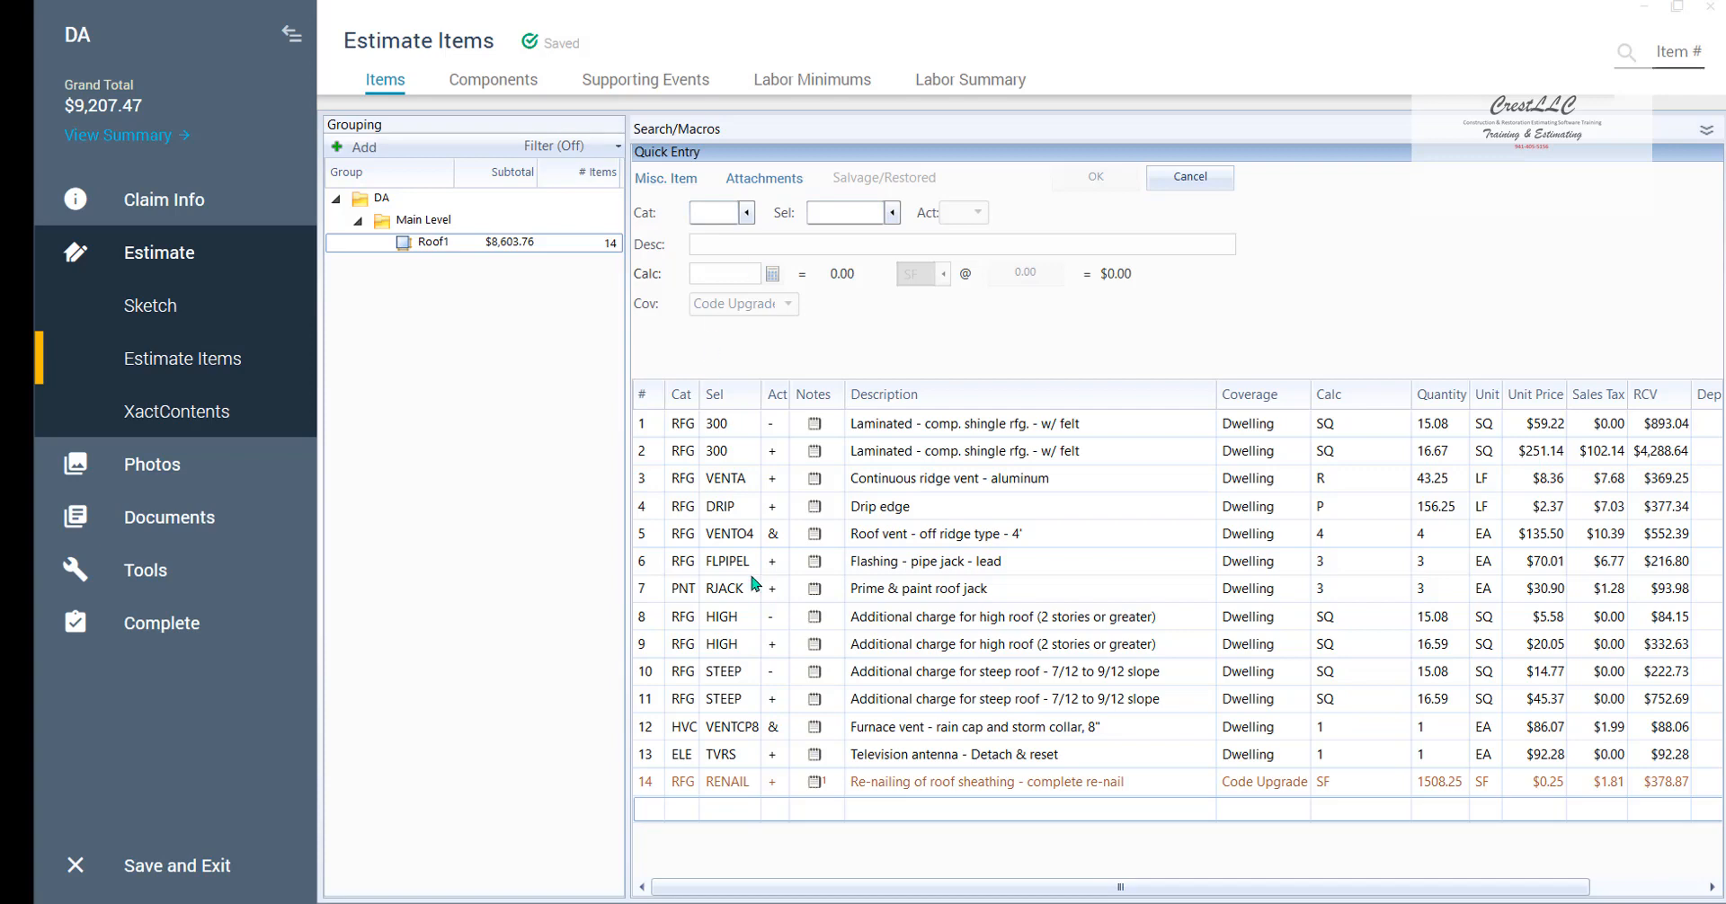
Select all line items of Roof1 and set up a global depreciation change by Age/Condition for all categories.
left_click(292, 34)
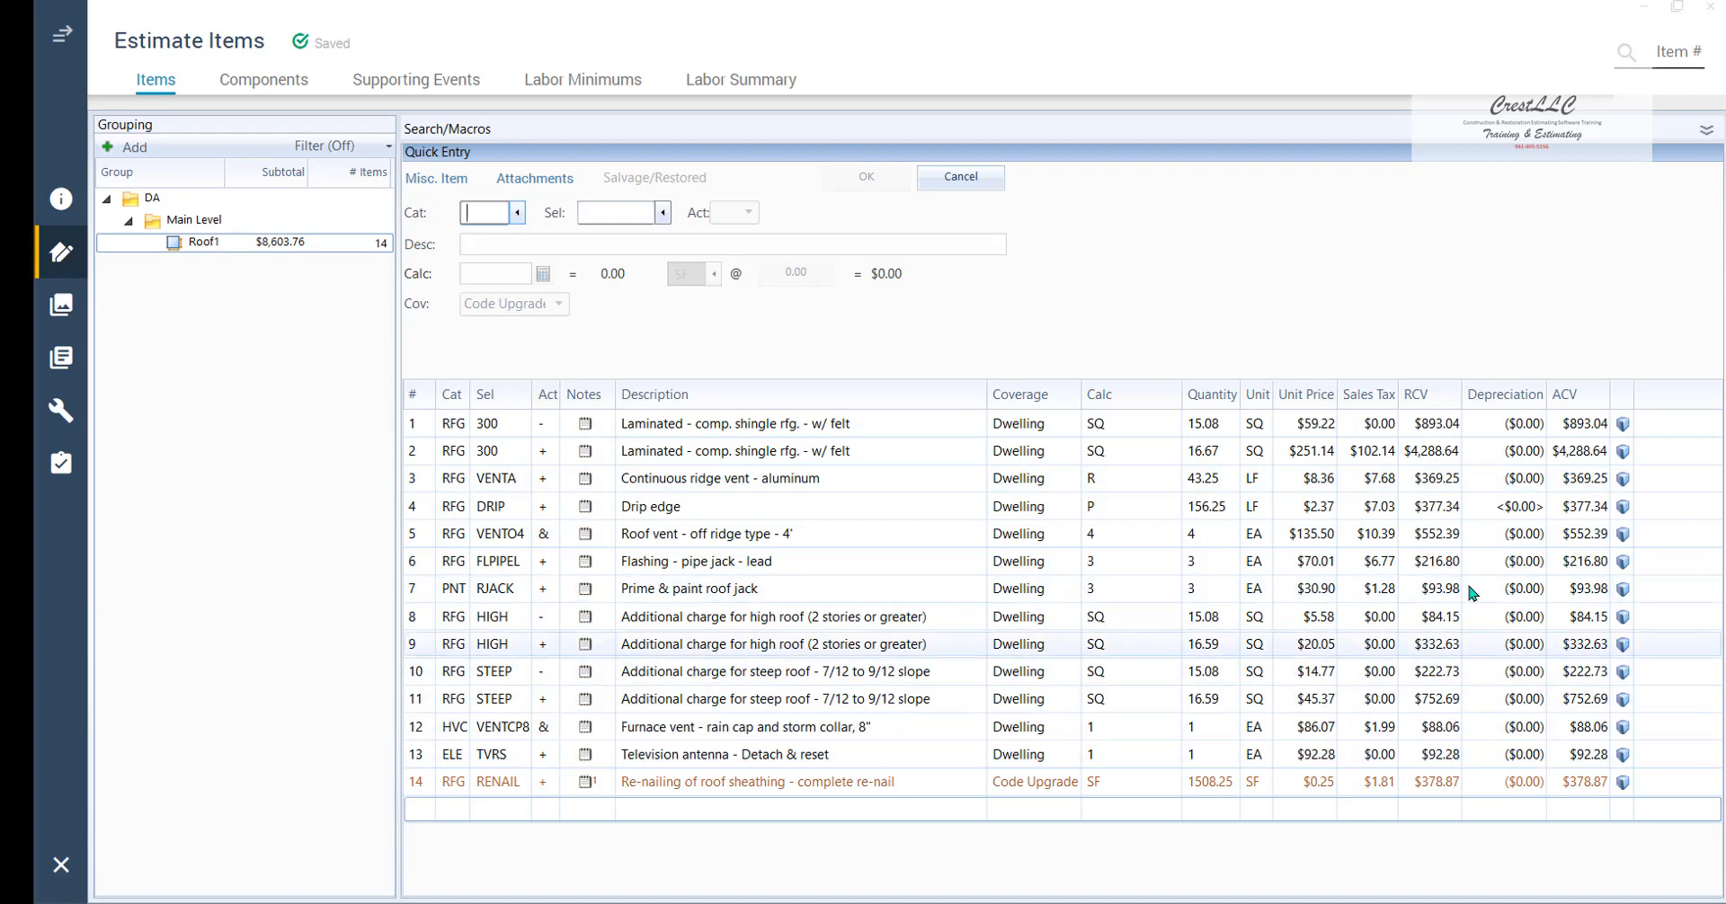
left_click(419, 430)
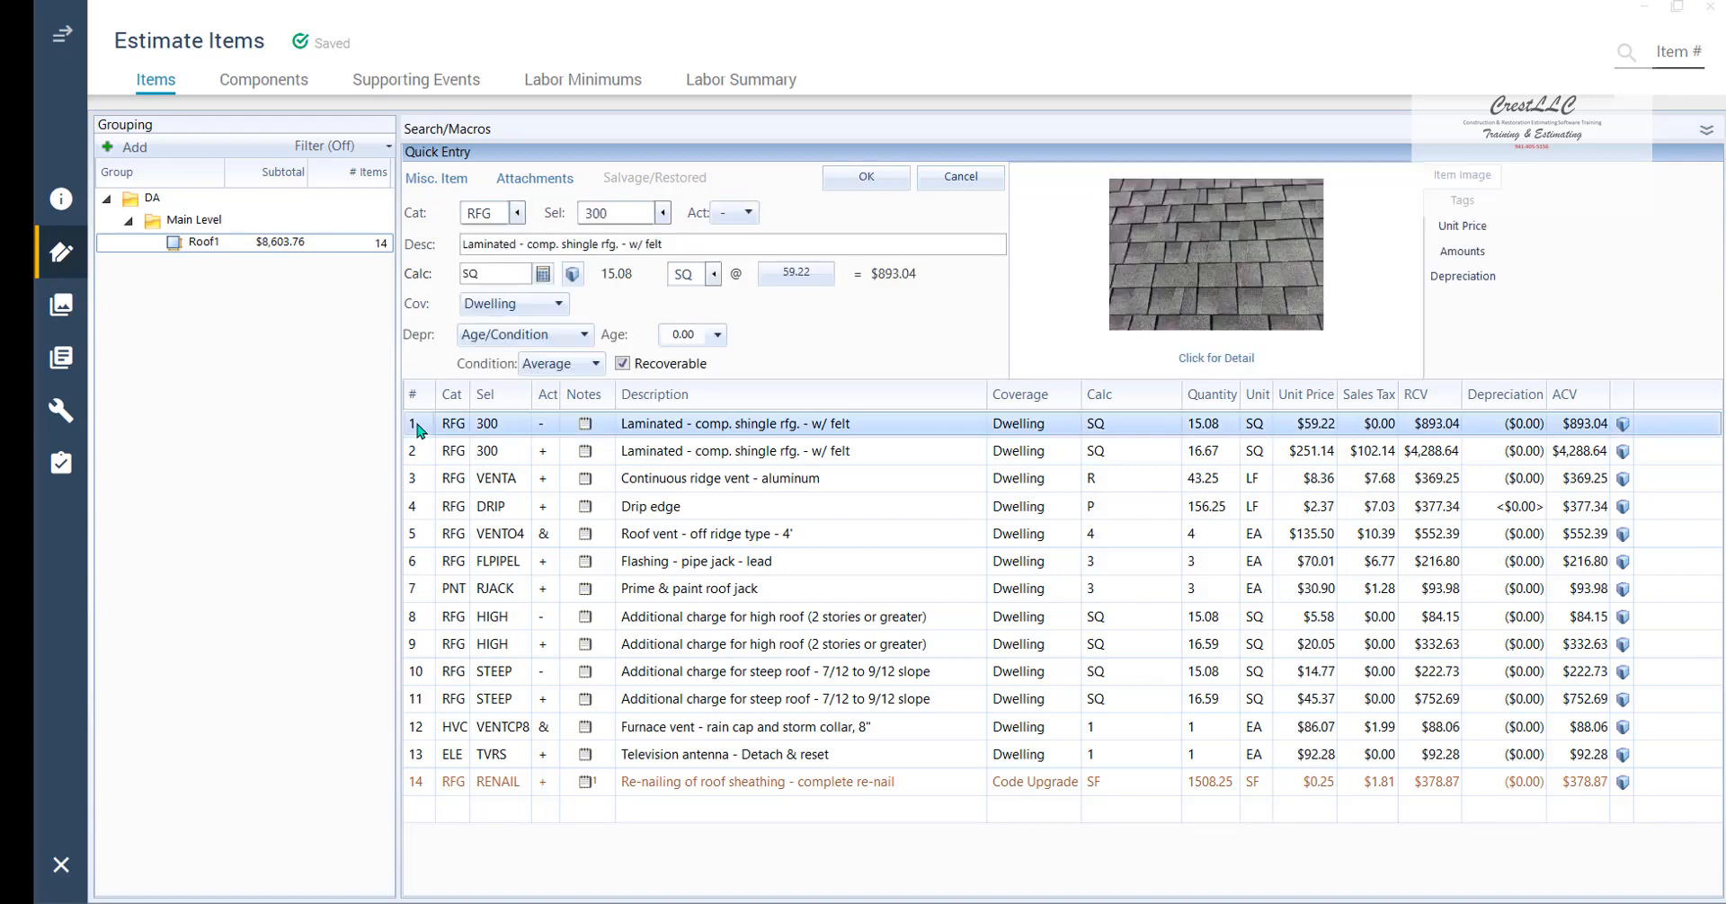
key("ctrl+a")
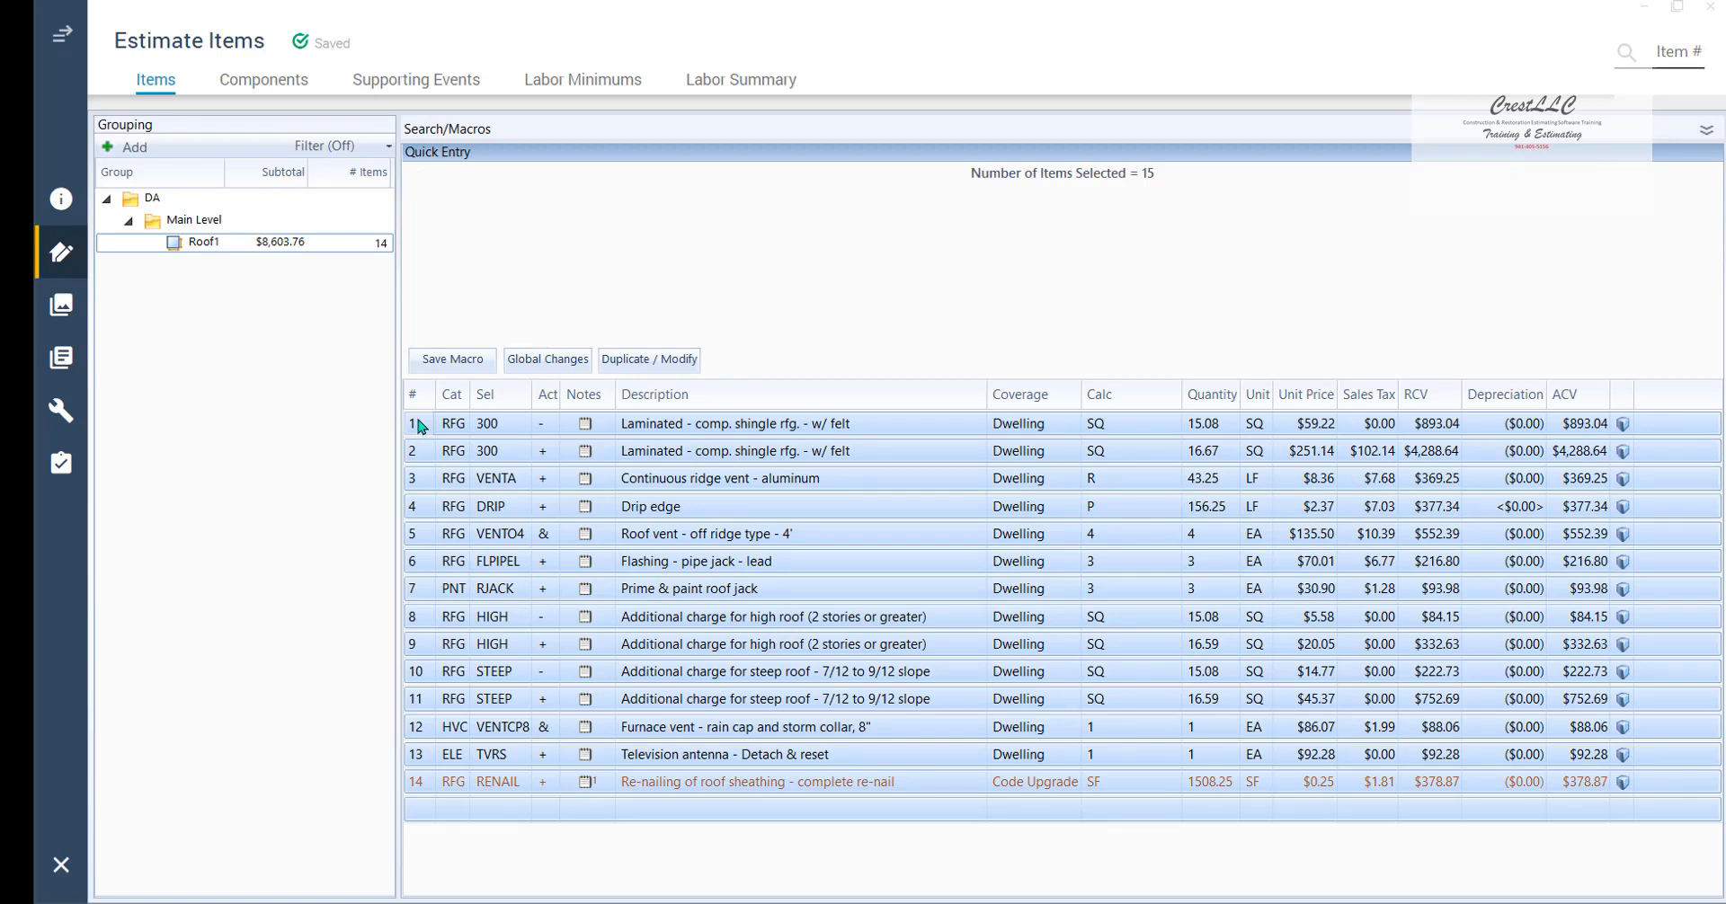
left_click(537, 363)
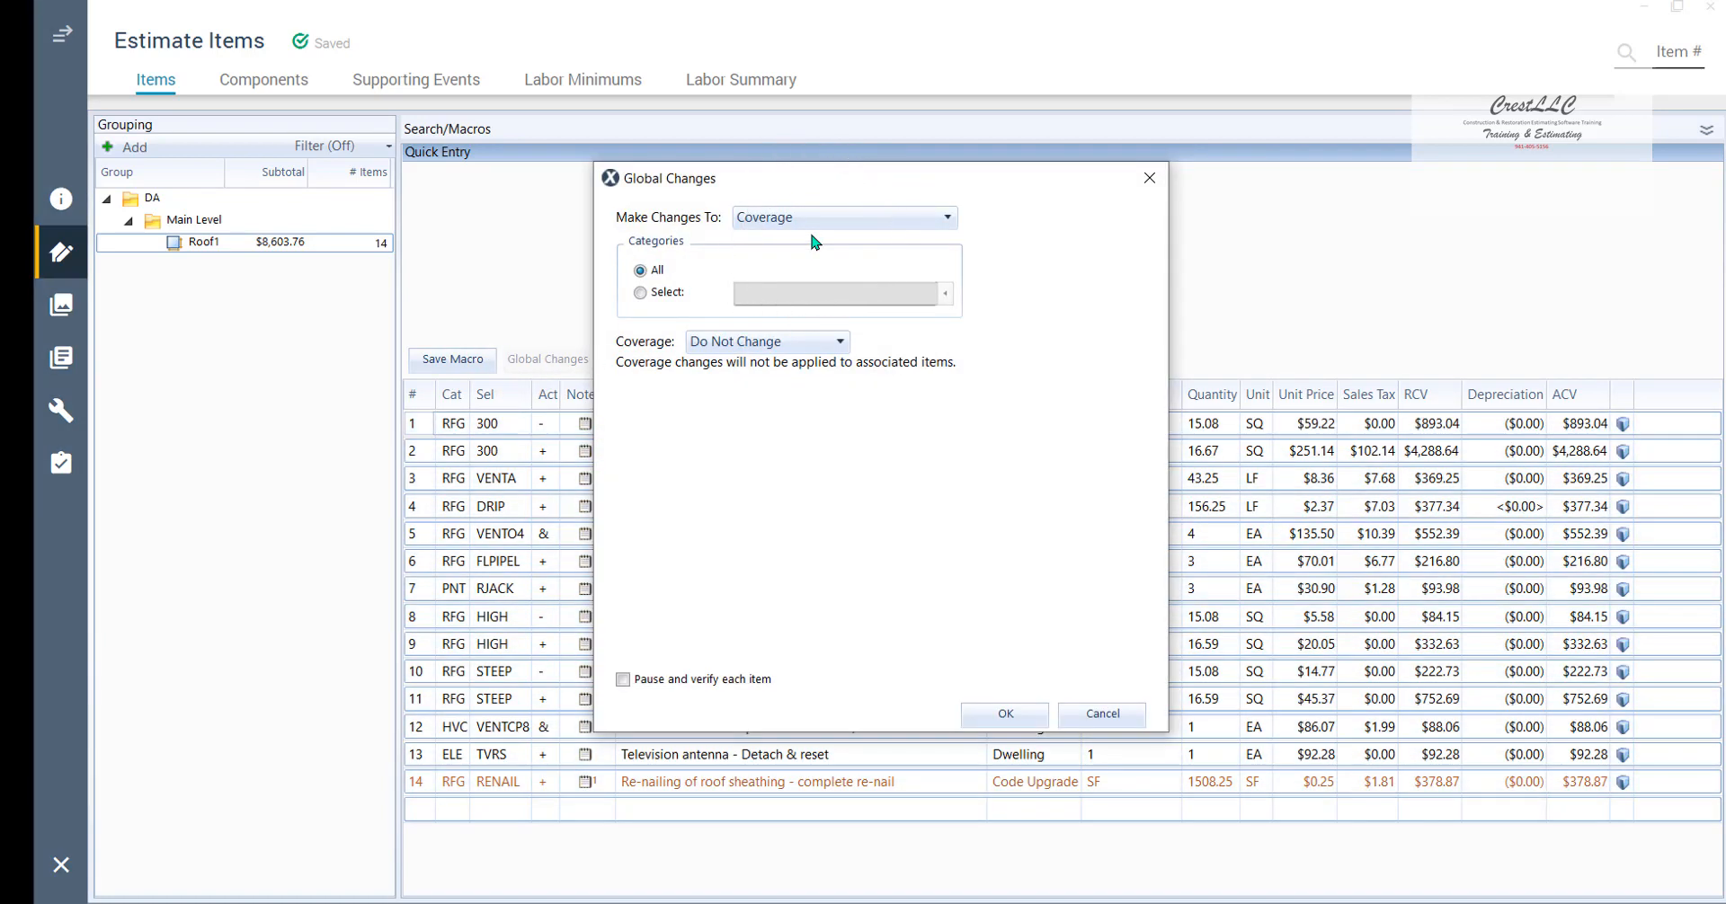
left_click(948, 223)
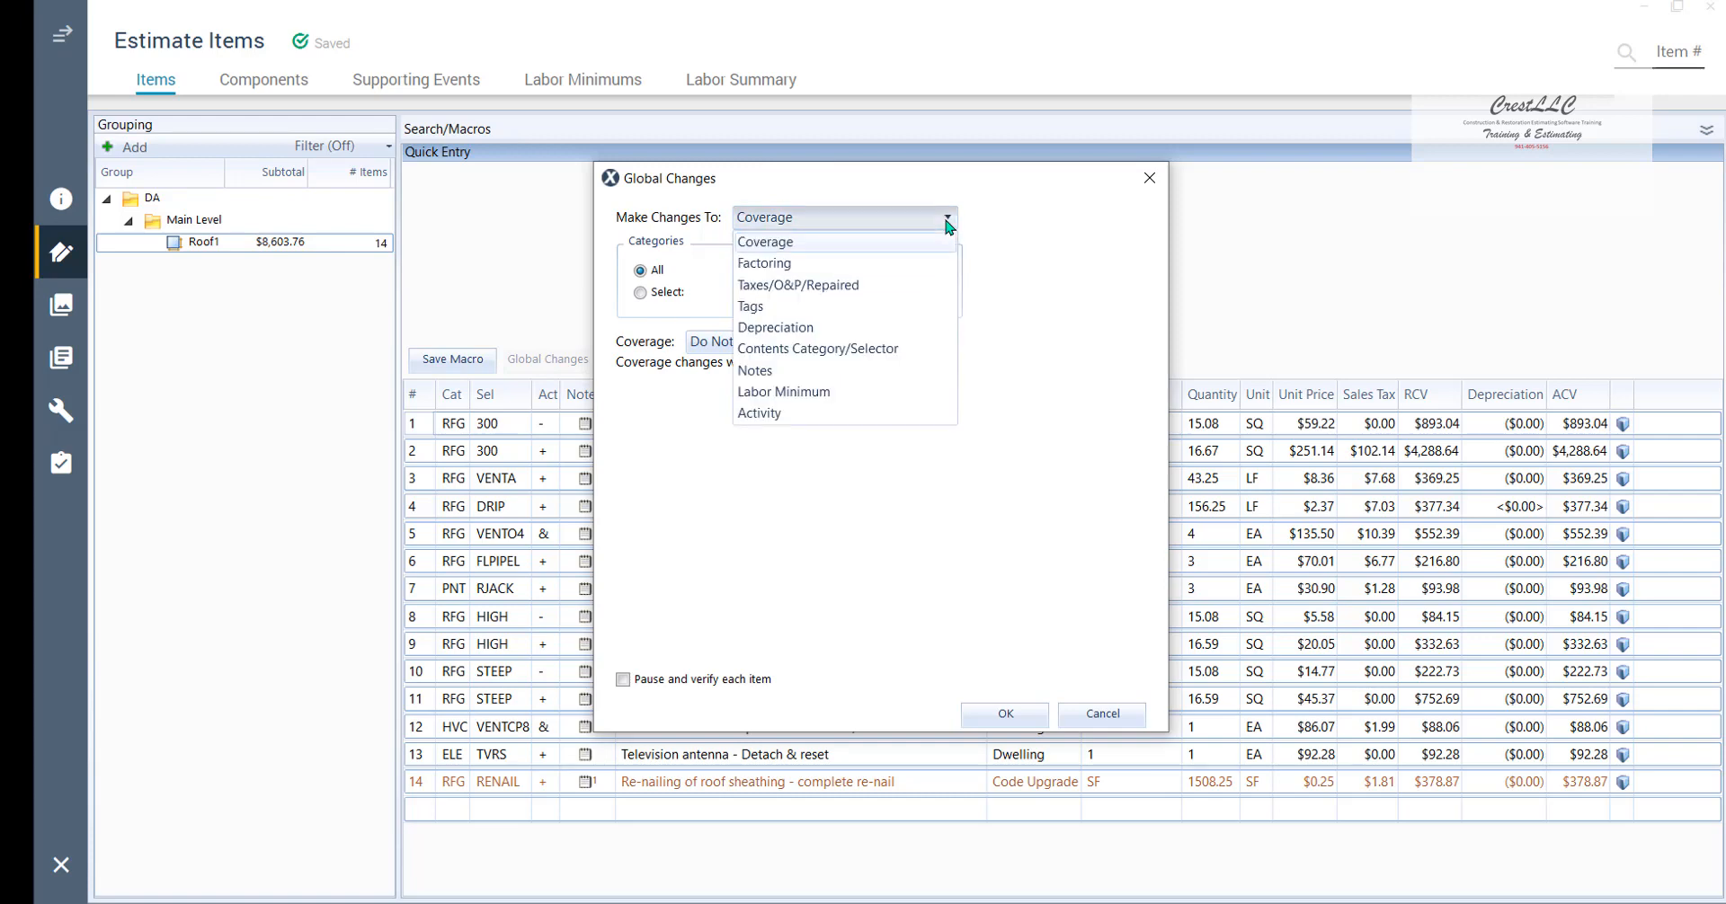
left_click(795, 328)
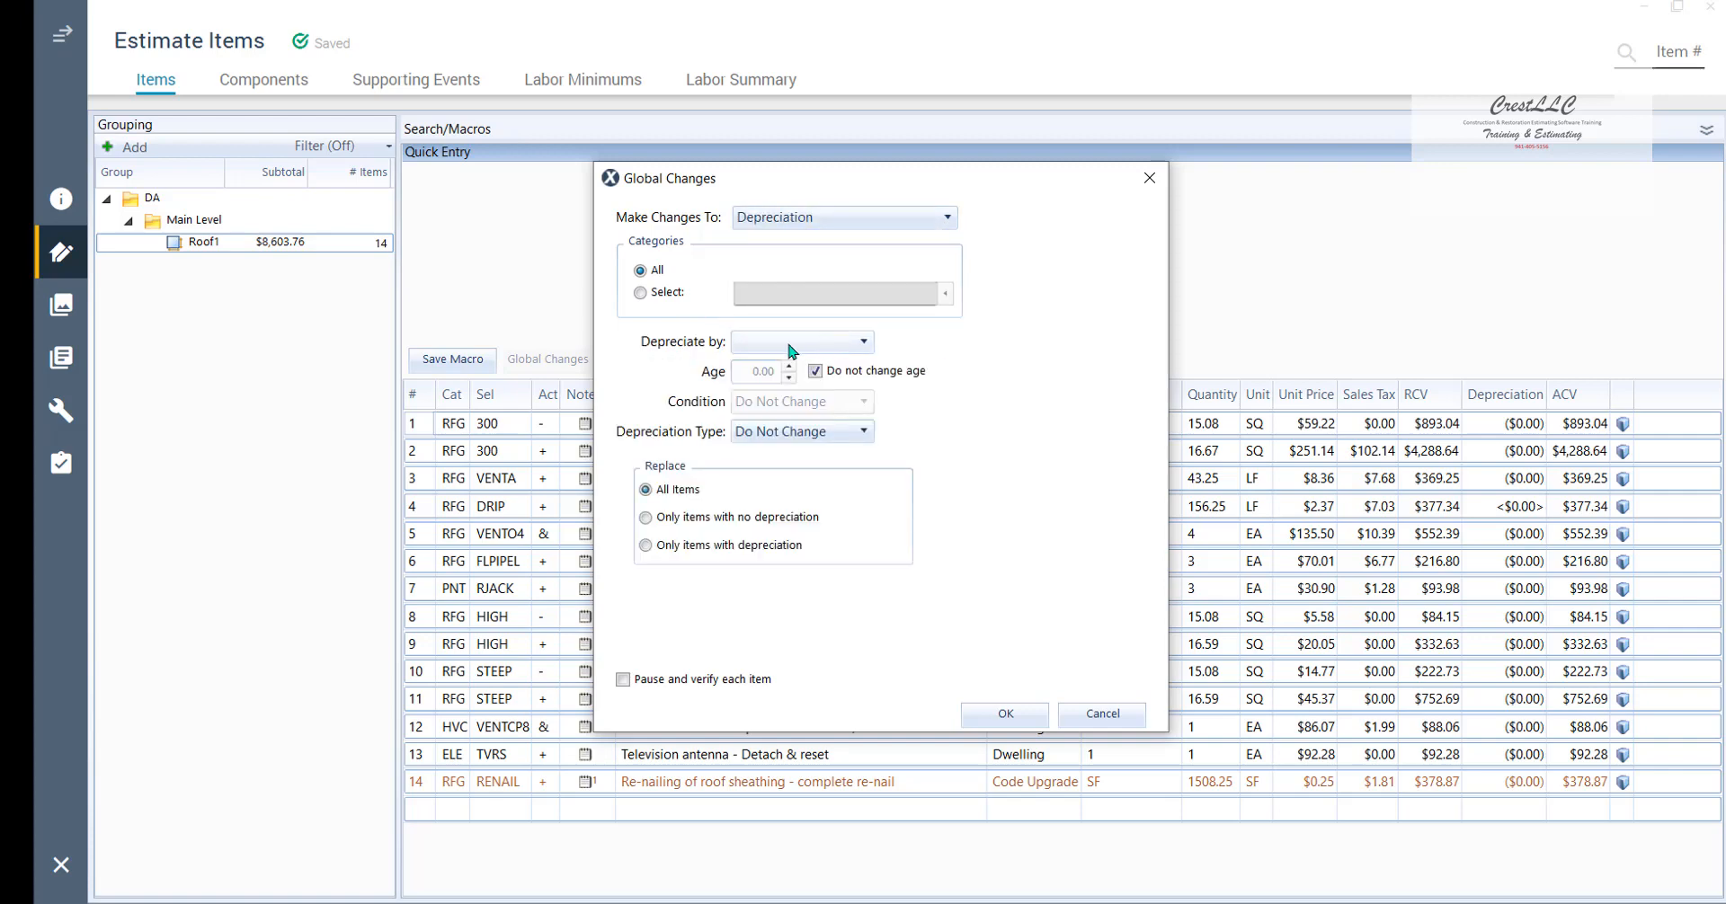
left_click(867, 345)
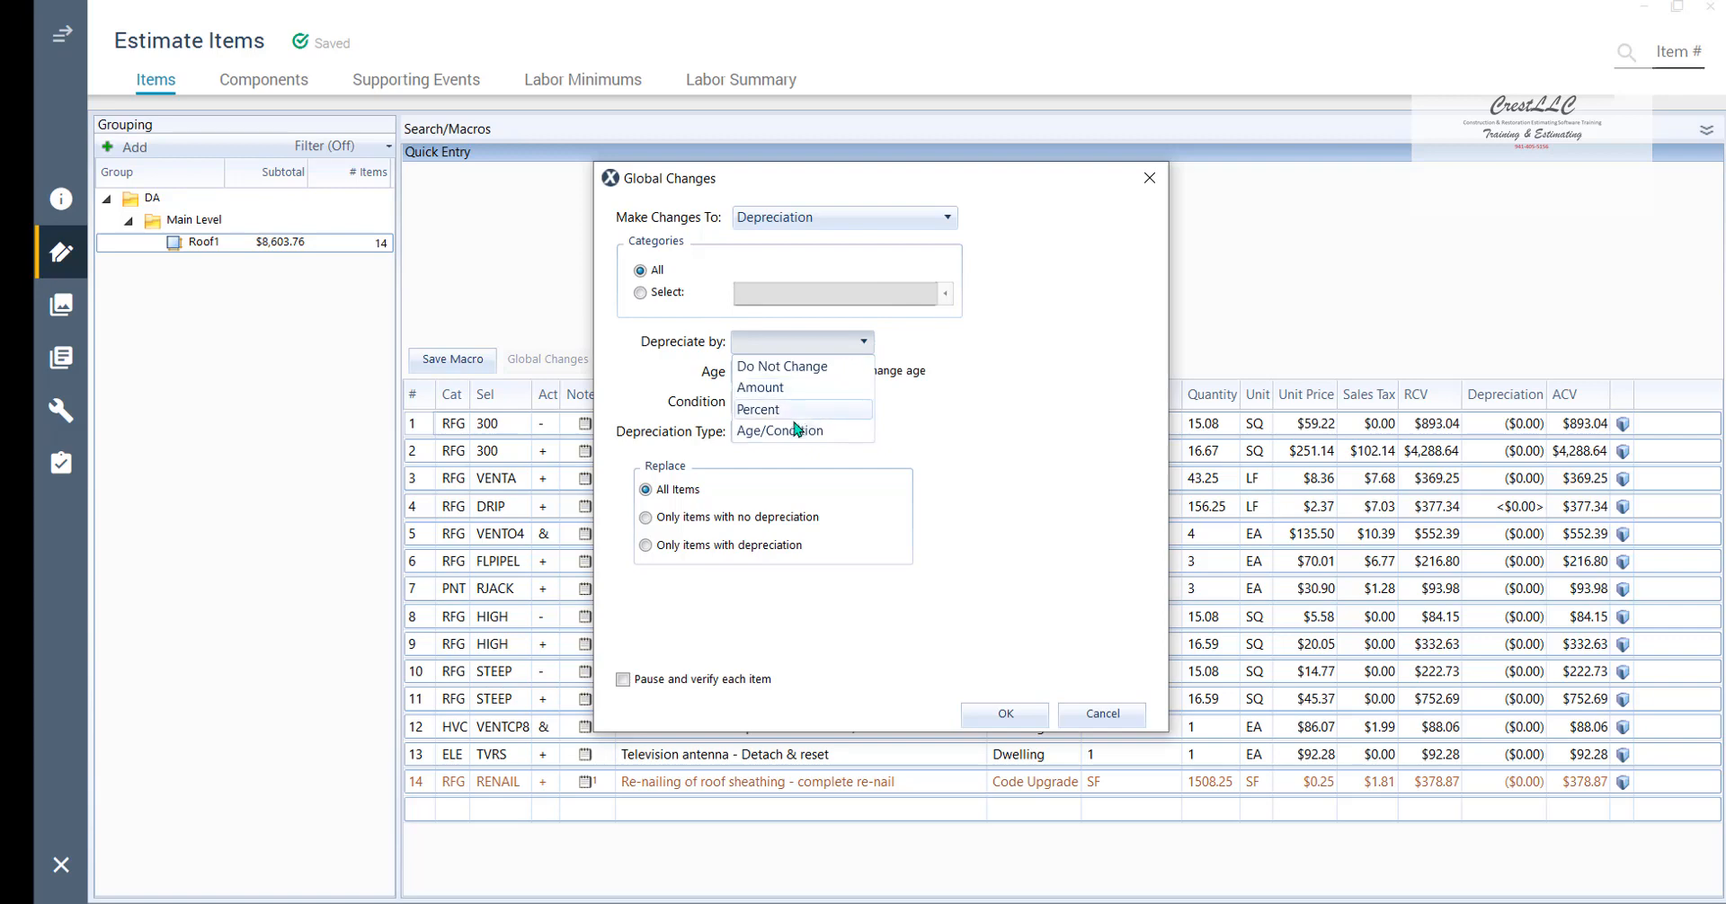
left_click(791, 432)
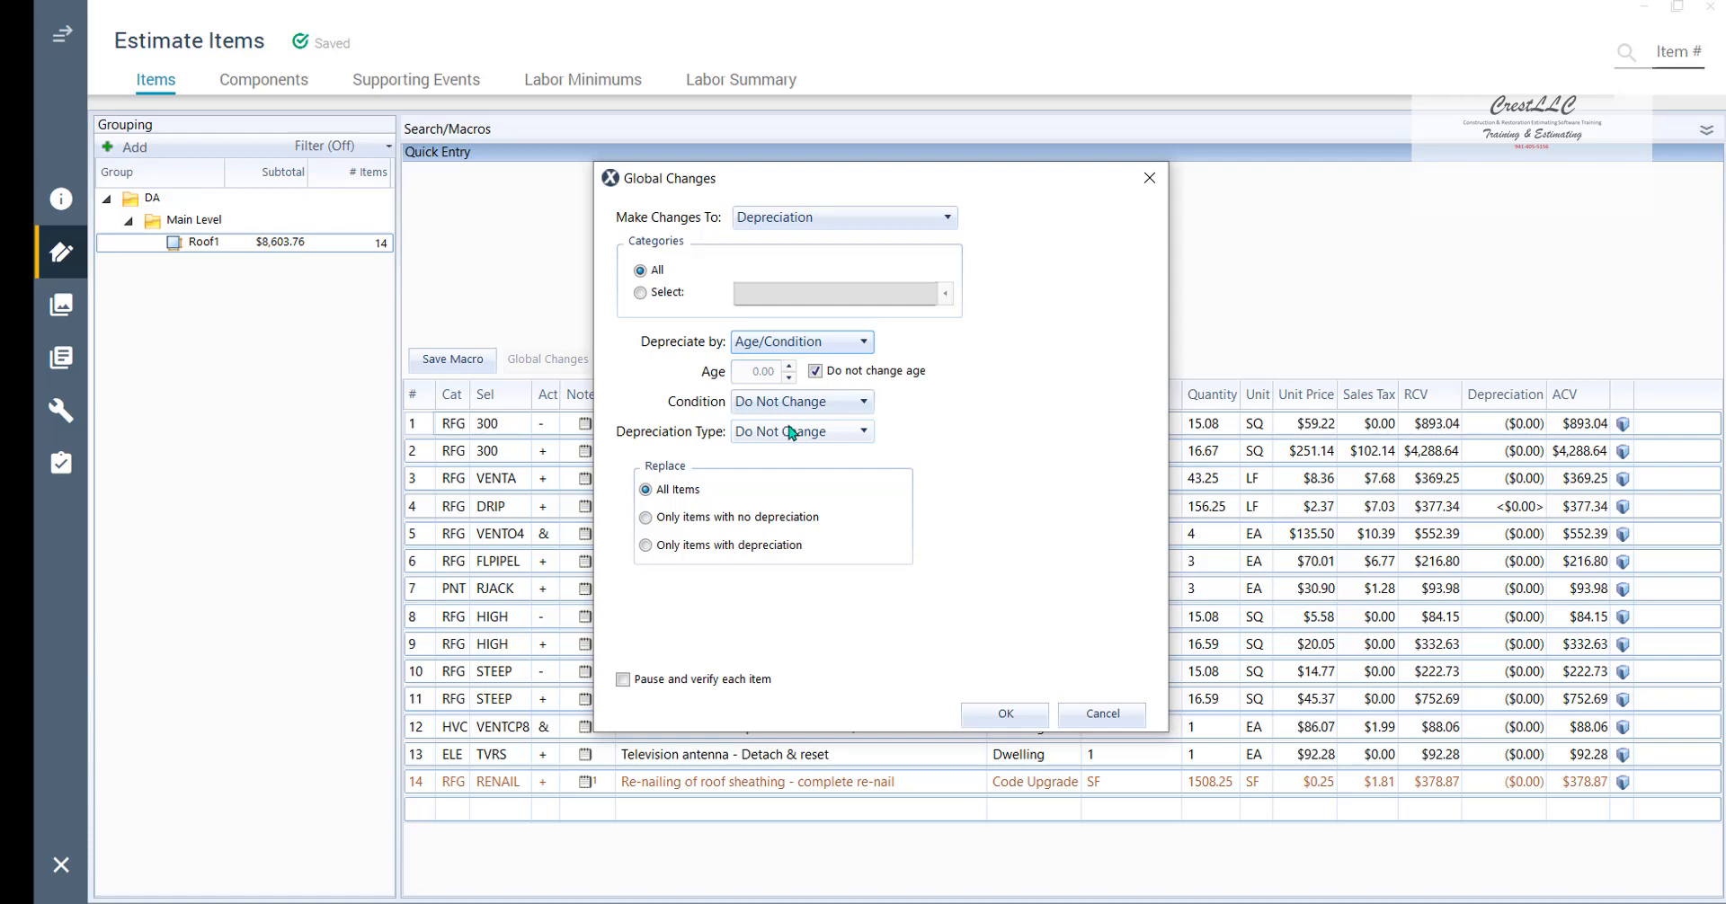
Set the age to 15 in the global depreciation change and apply it to all selected items.
left_click(759, 379)
key("ctrl")
key("ctrl")
key("ctrl")
left_click(815, 371)
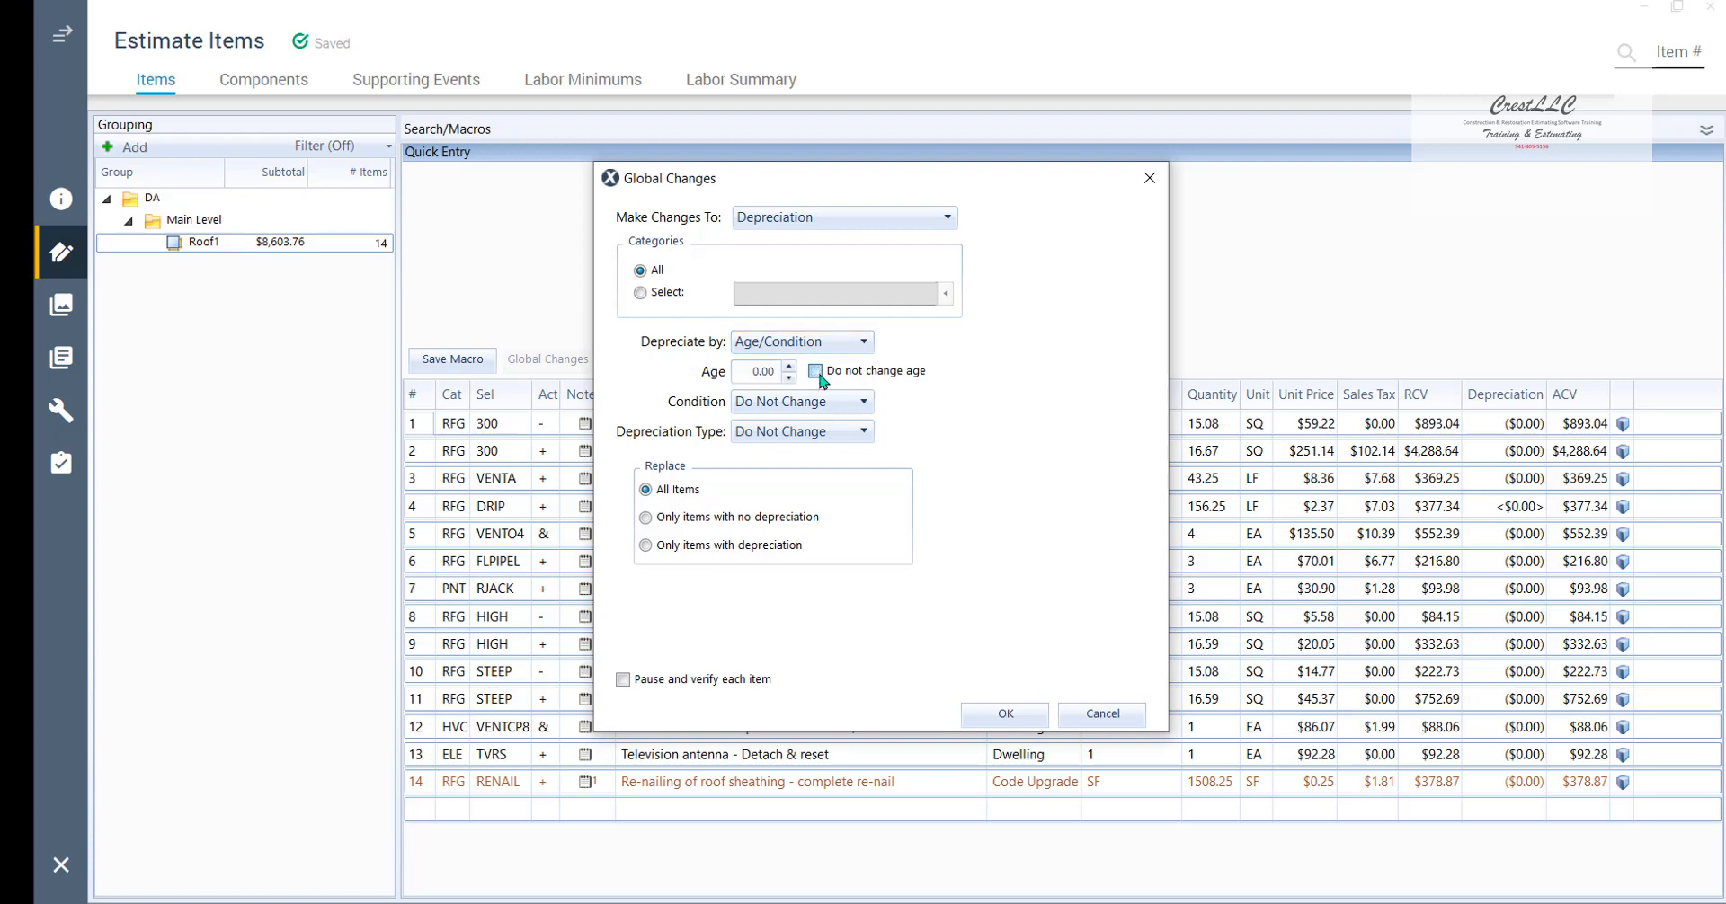
left_click(744, 371)
type("15")
left_click(1014, 714)
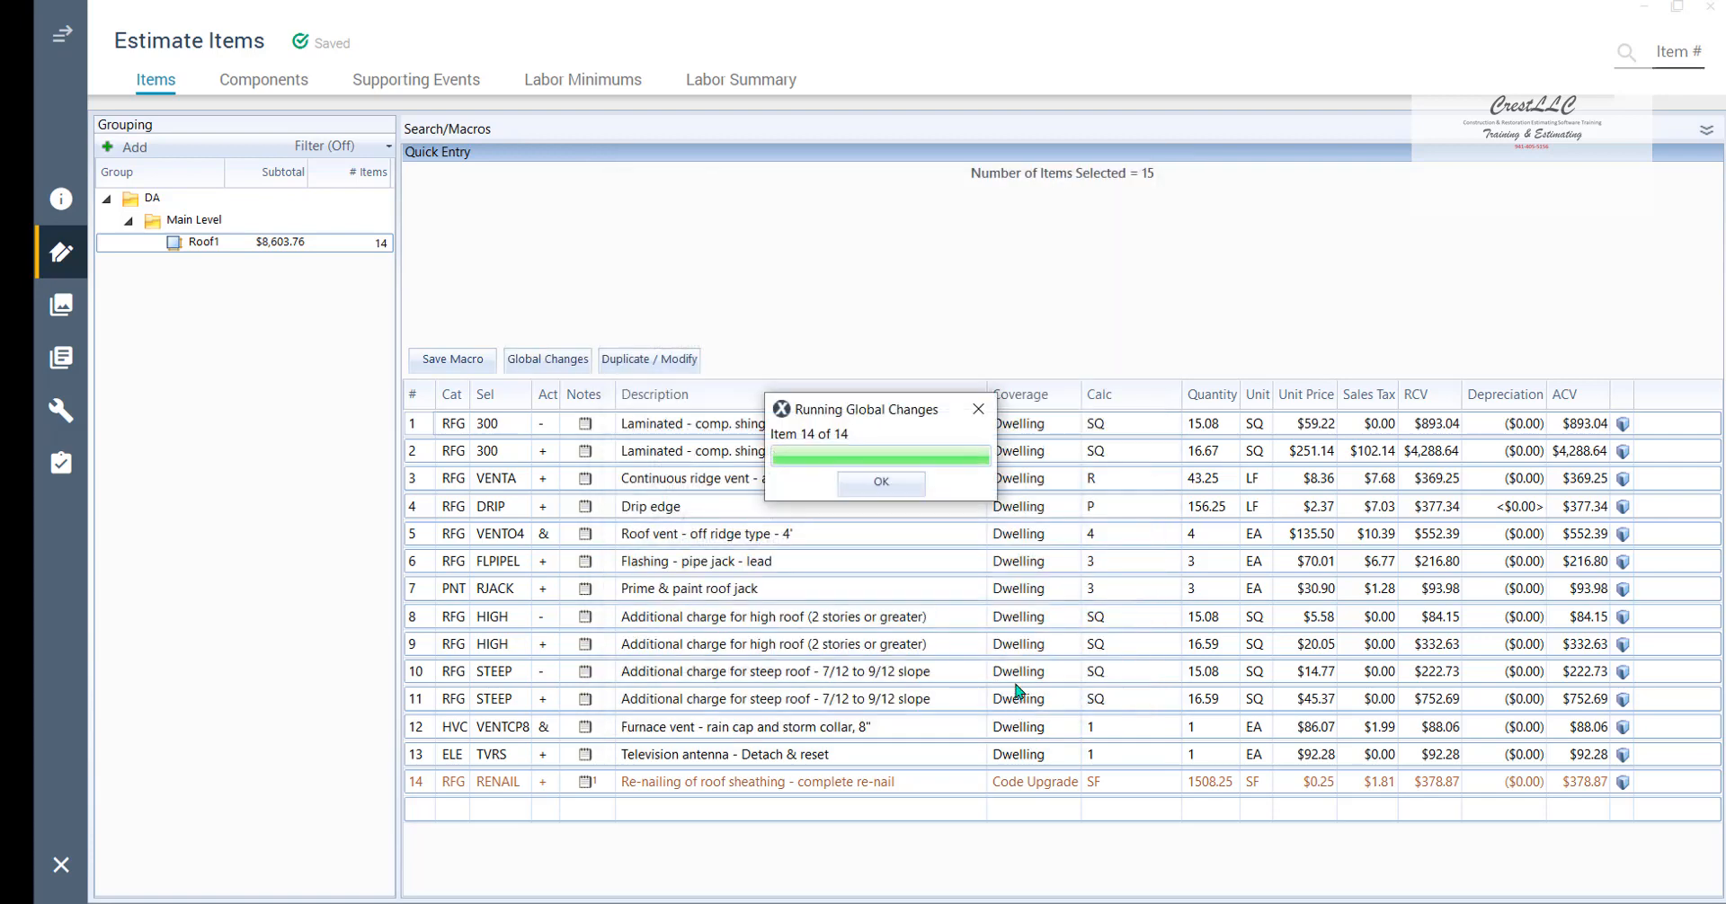
left_click(894, 487)
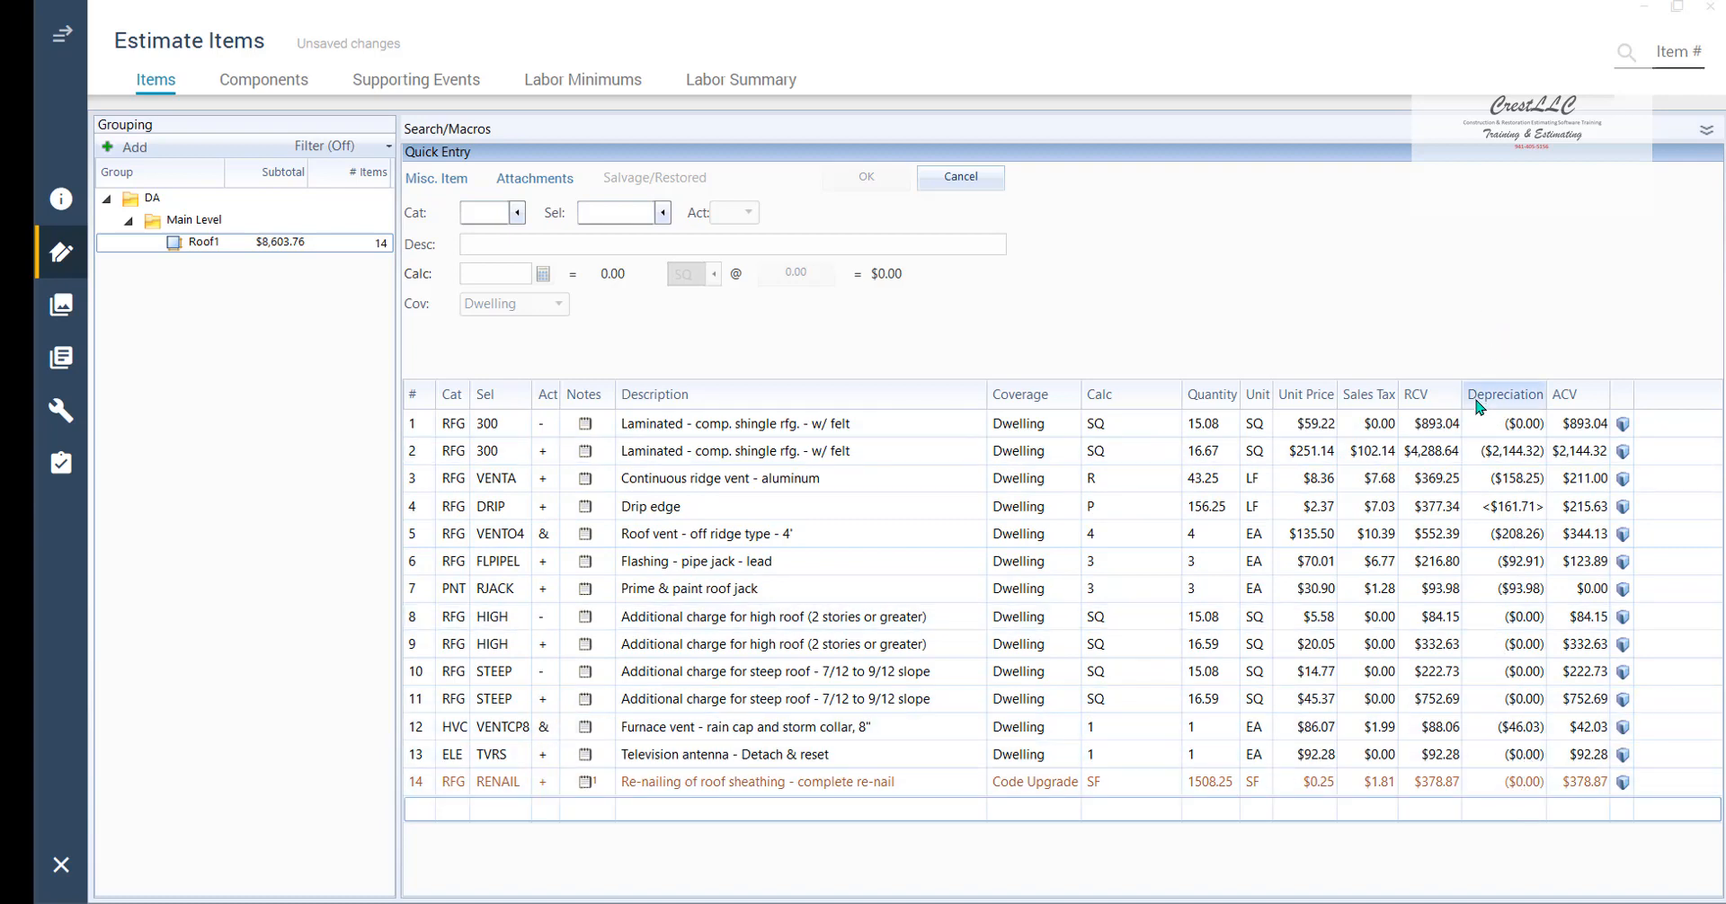
Inspect the depreciation settings of the shingle removal (item 1) and high roof removal (item 8) lines.
left_click(410, 435)
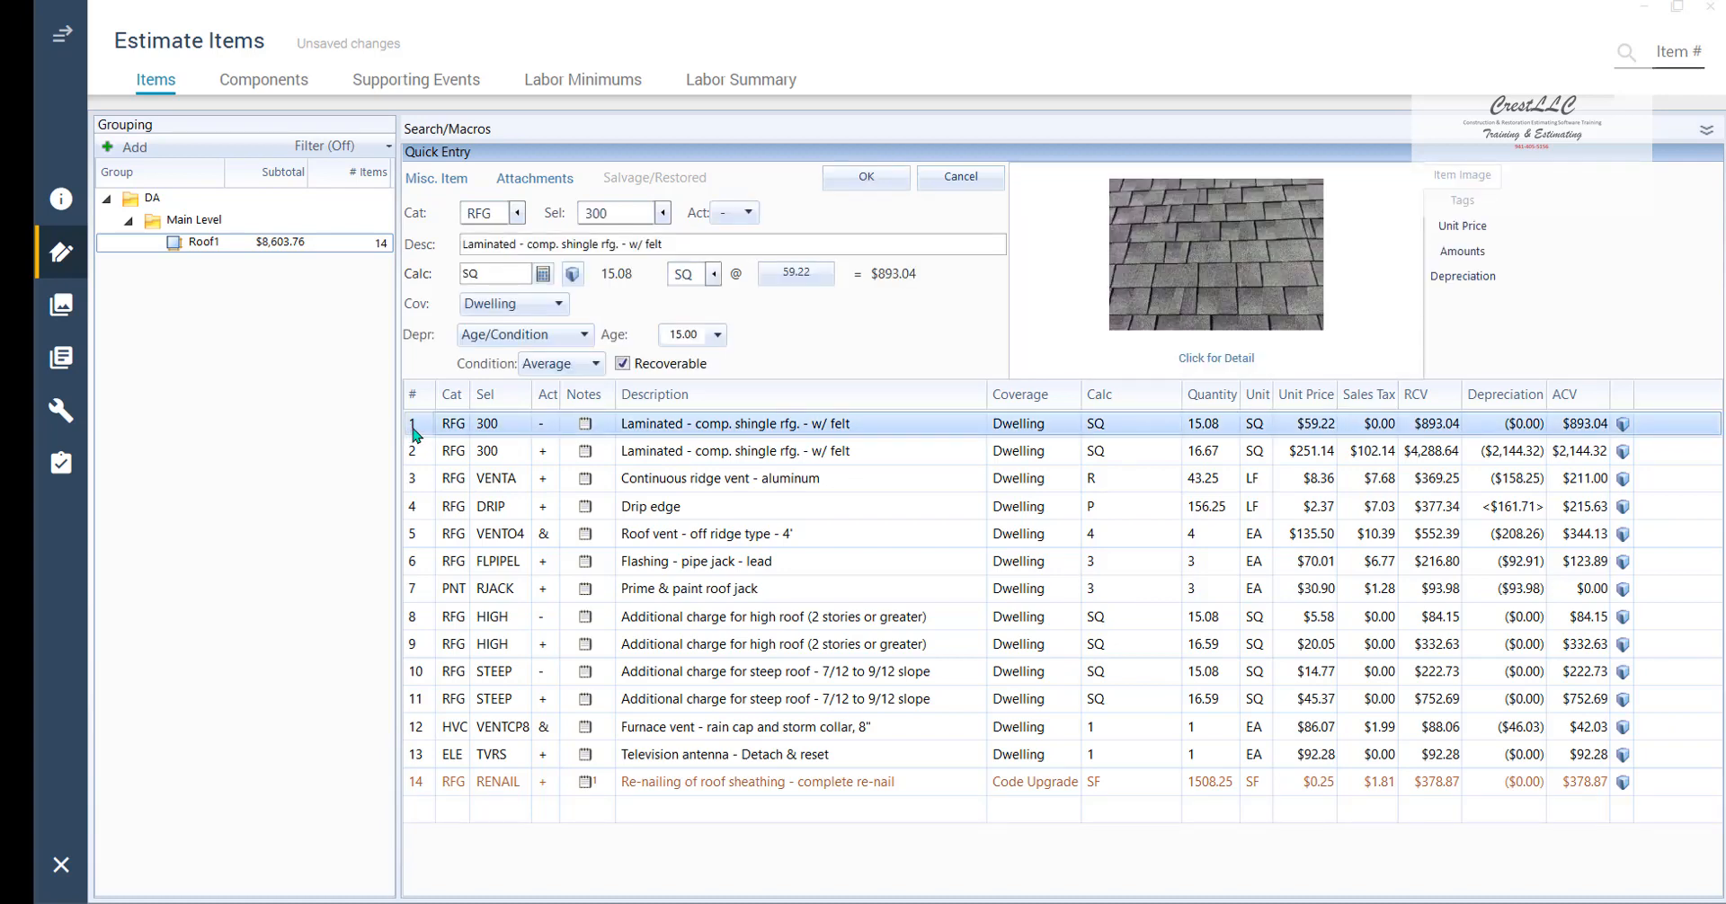
left_click(417, 622)
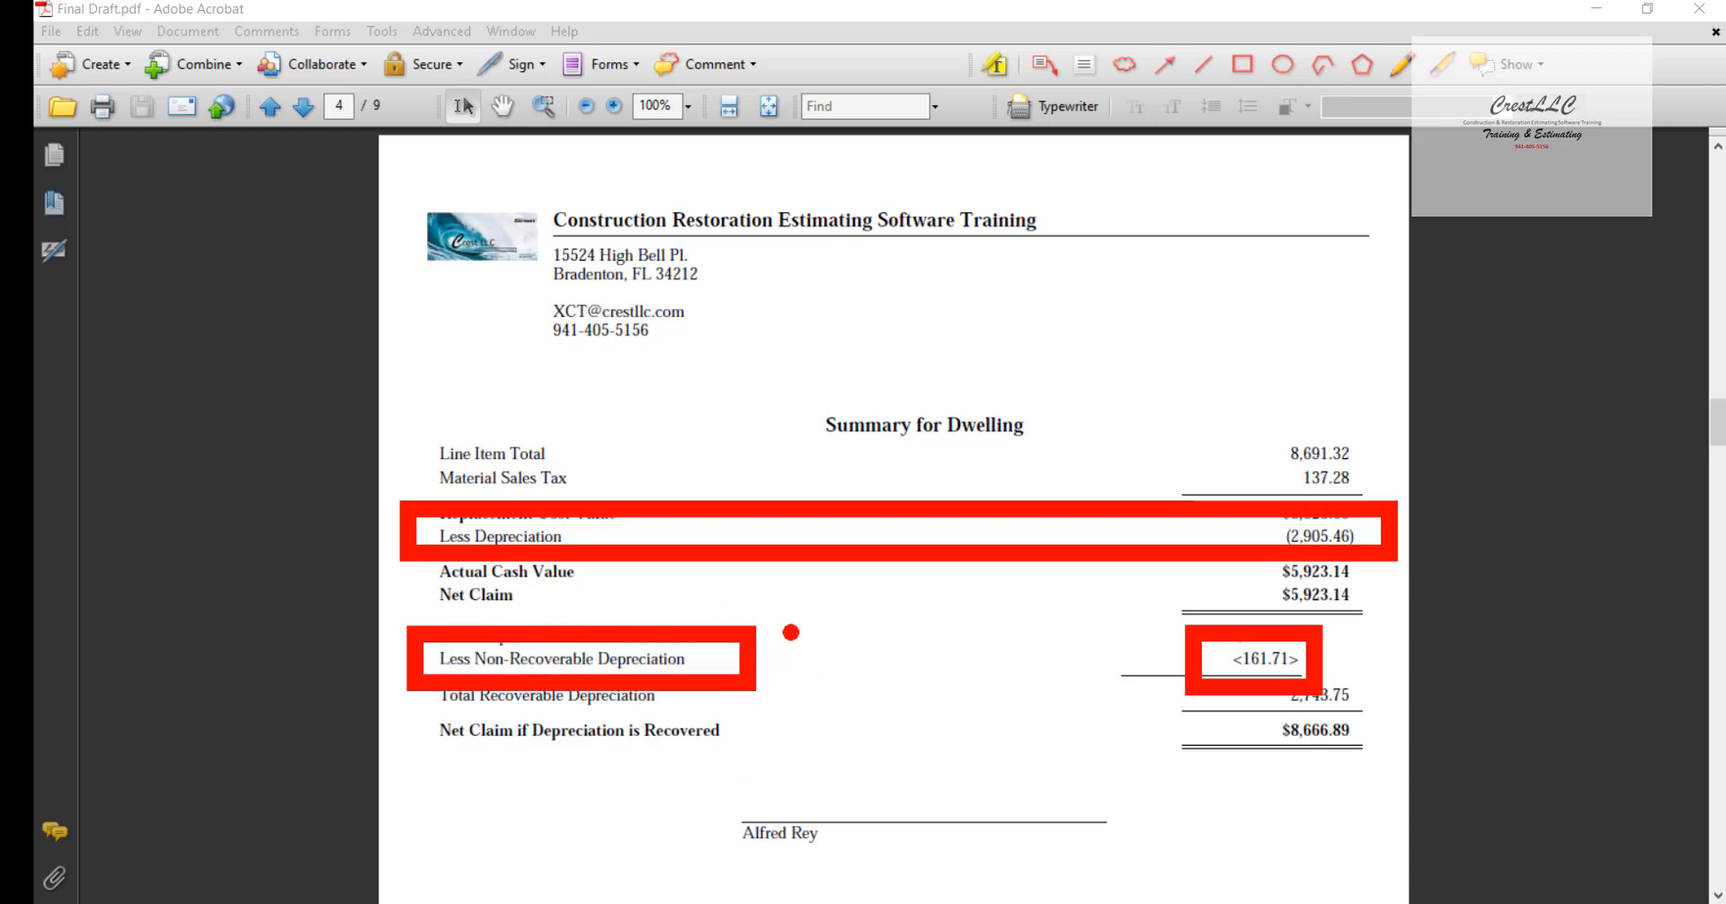
Close the Final Draft PDF and return to the estimate's line items with the full column width showing.
left_click(1695, 10)
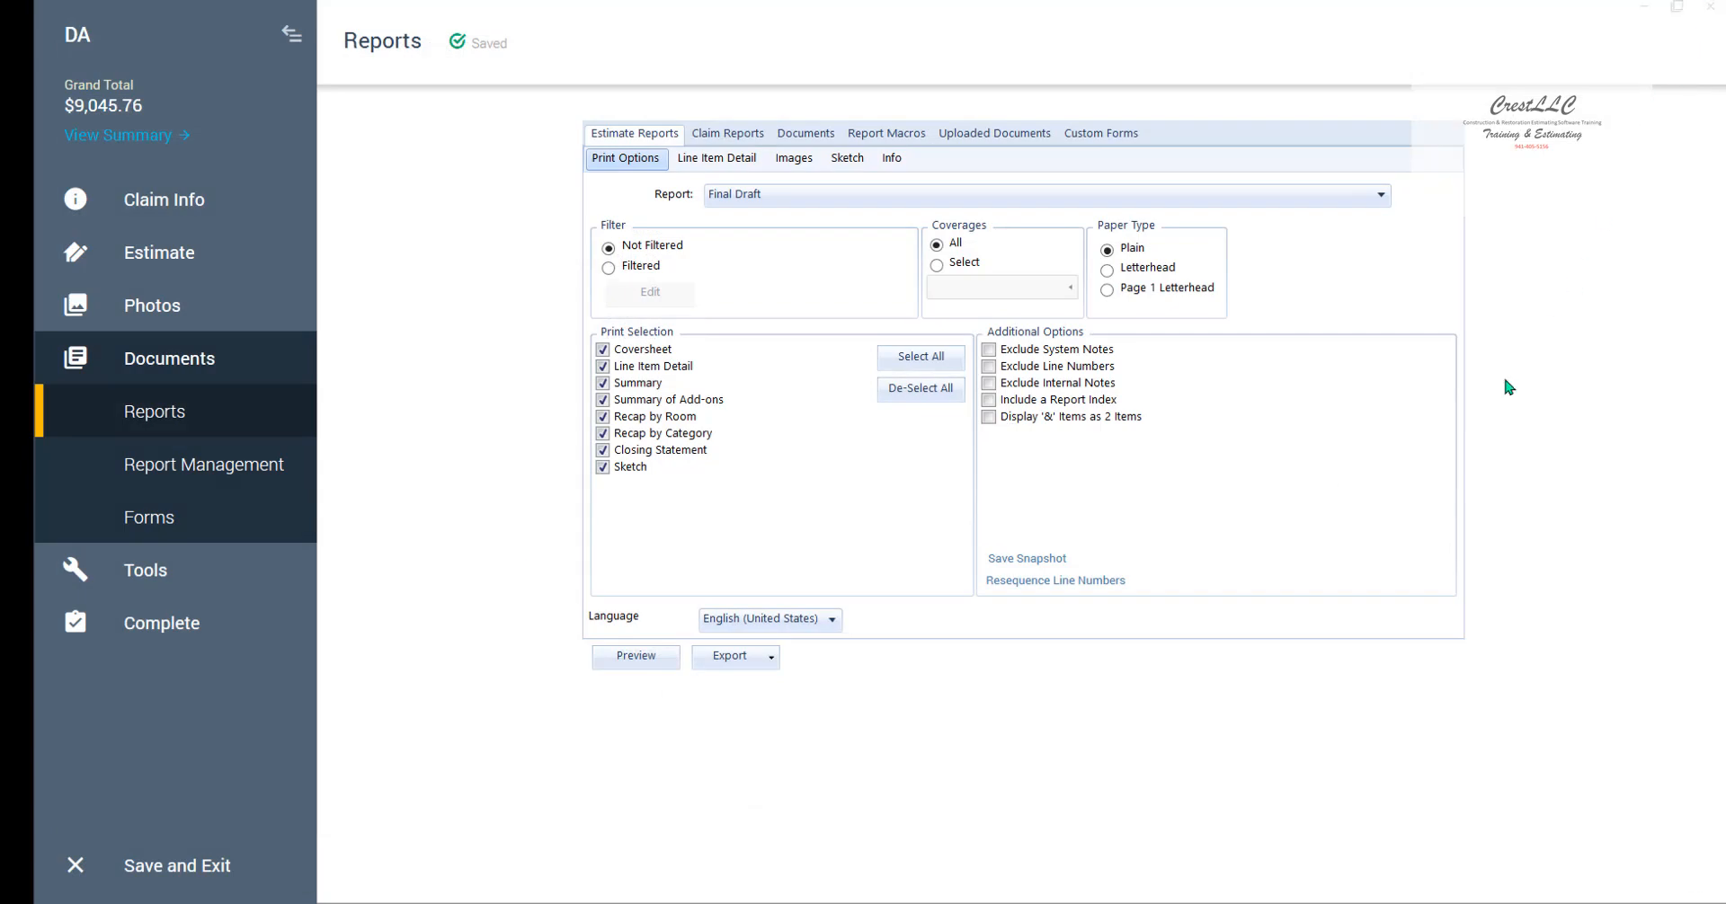
left_click(171, 254)
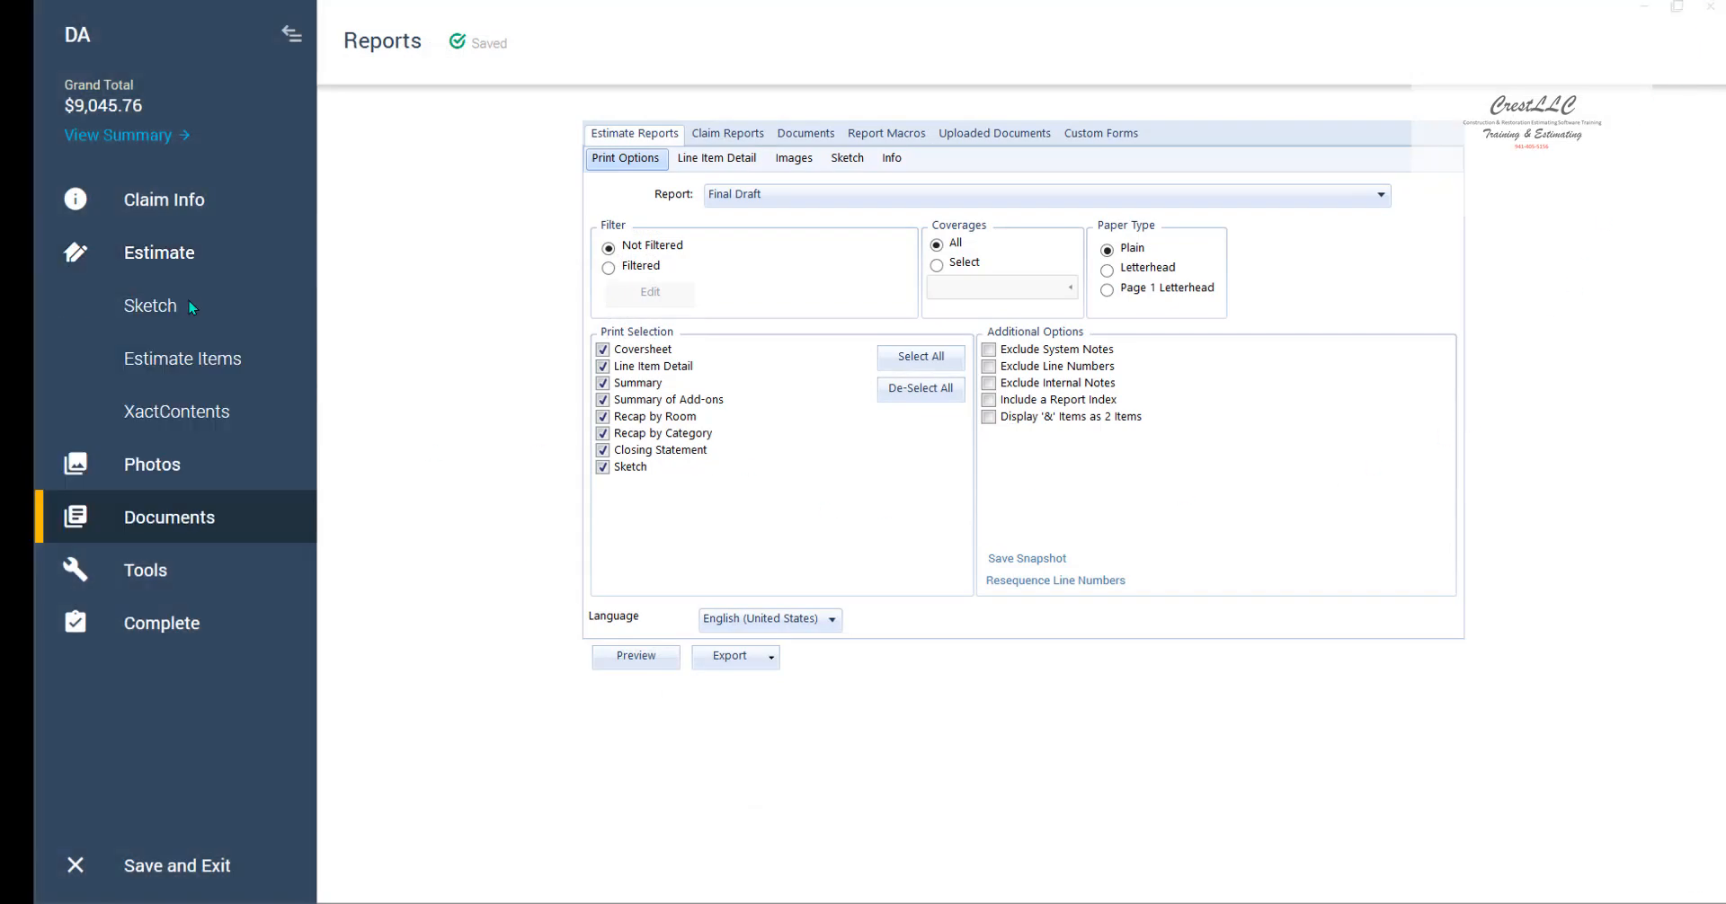
left_click(183, 361)
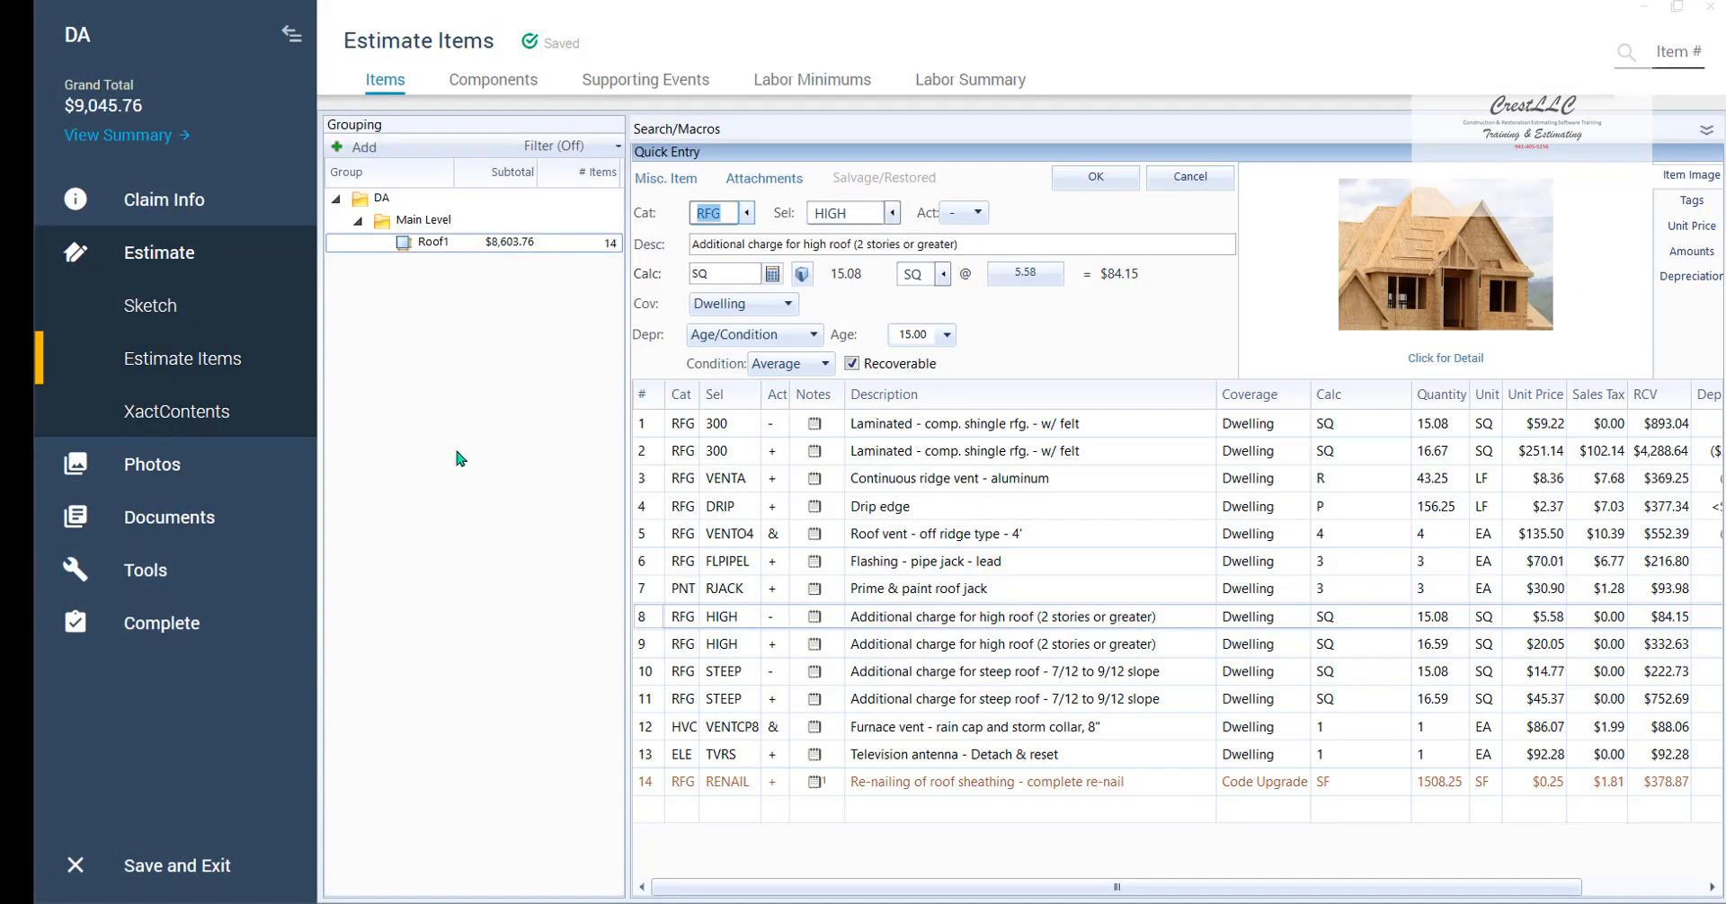
left_click(290, 36)
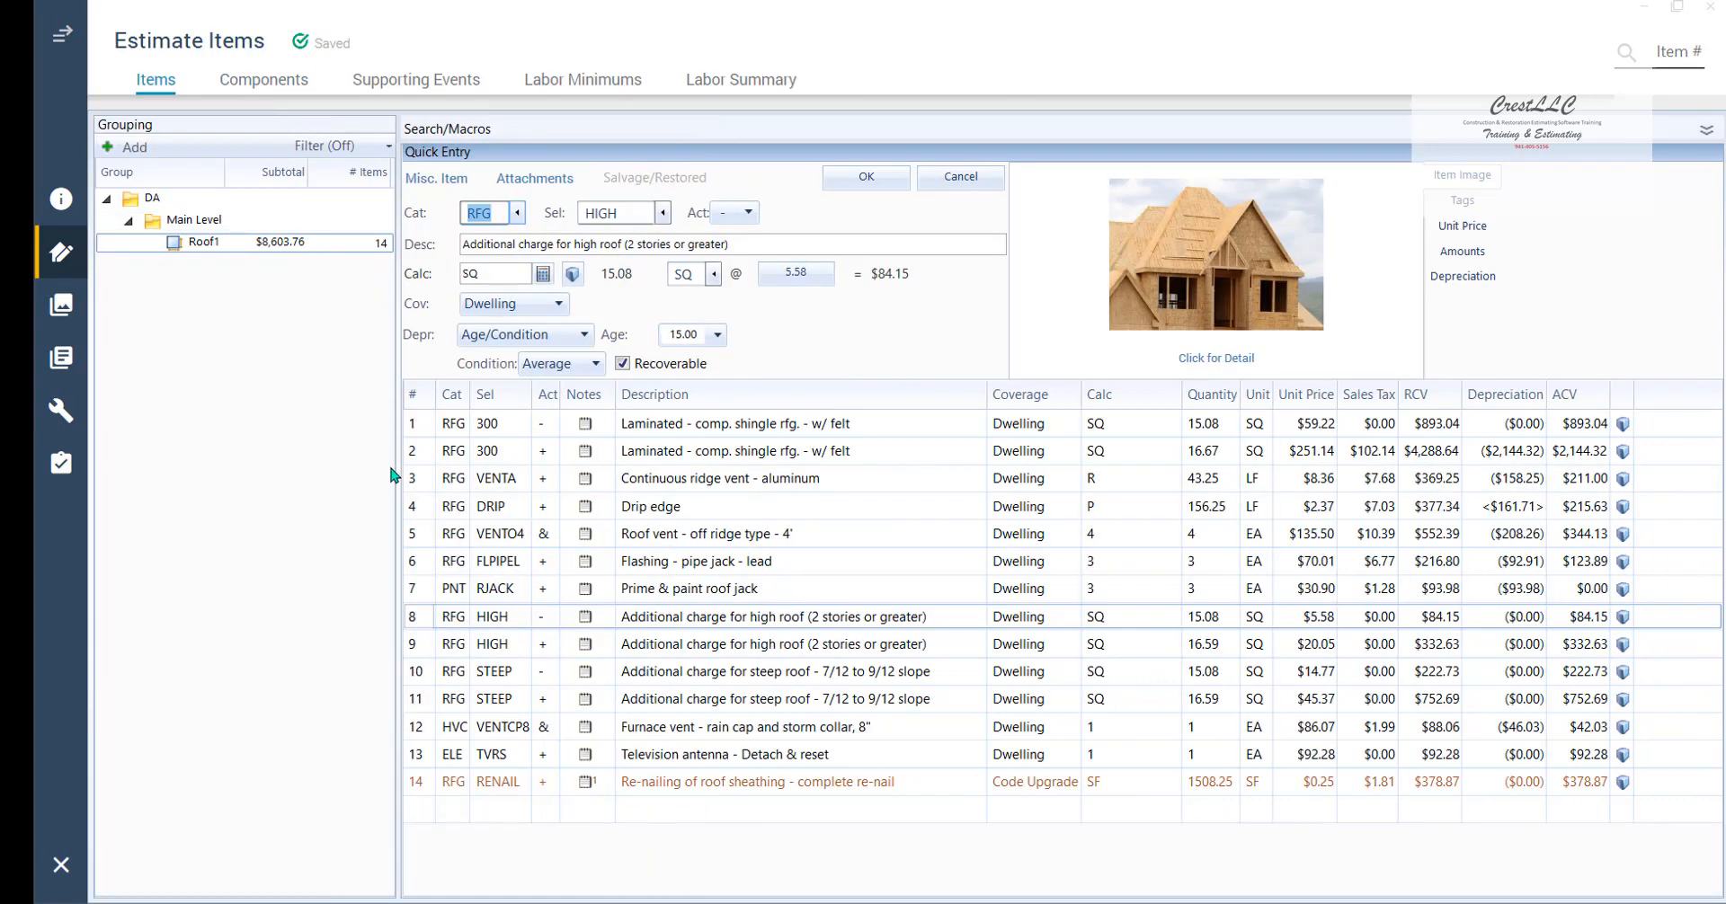
Make the depreciation of the drip edge line (item 4) recoverable.
left_click(414, 513)
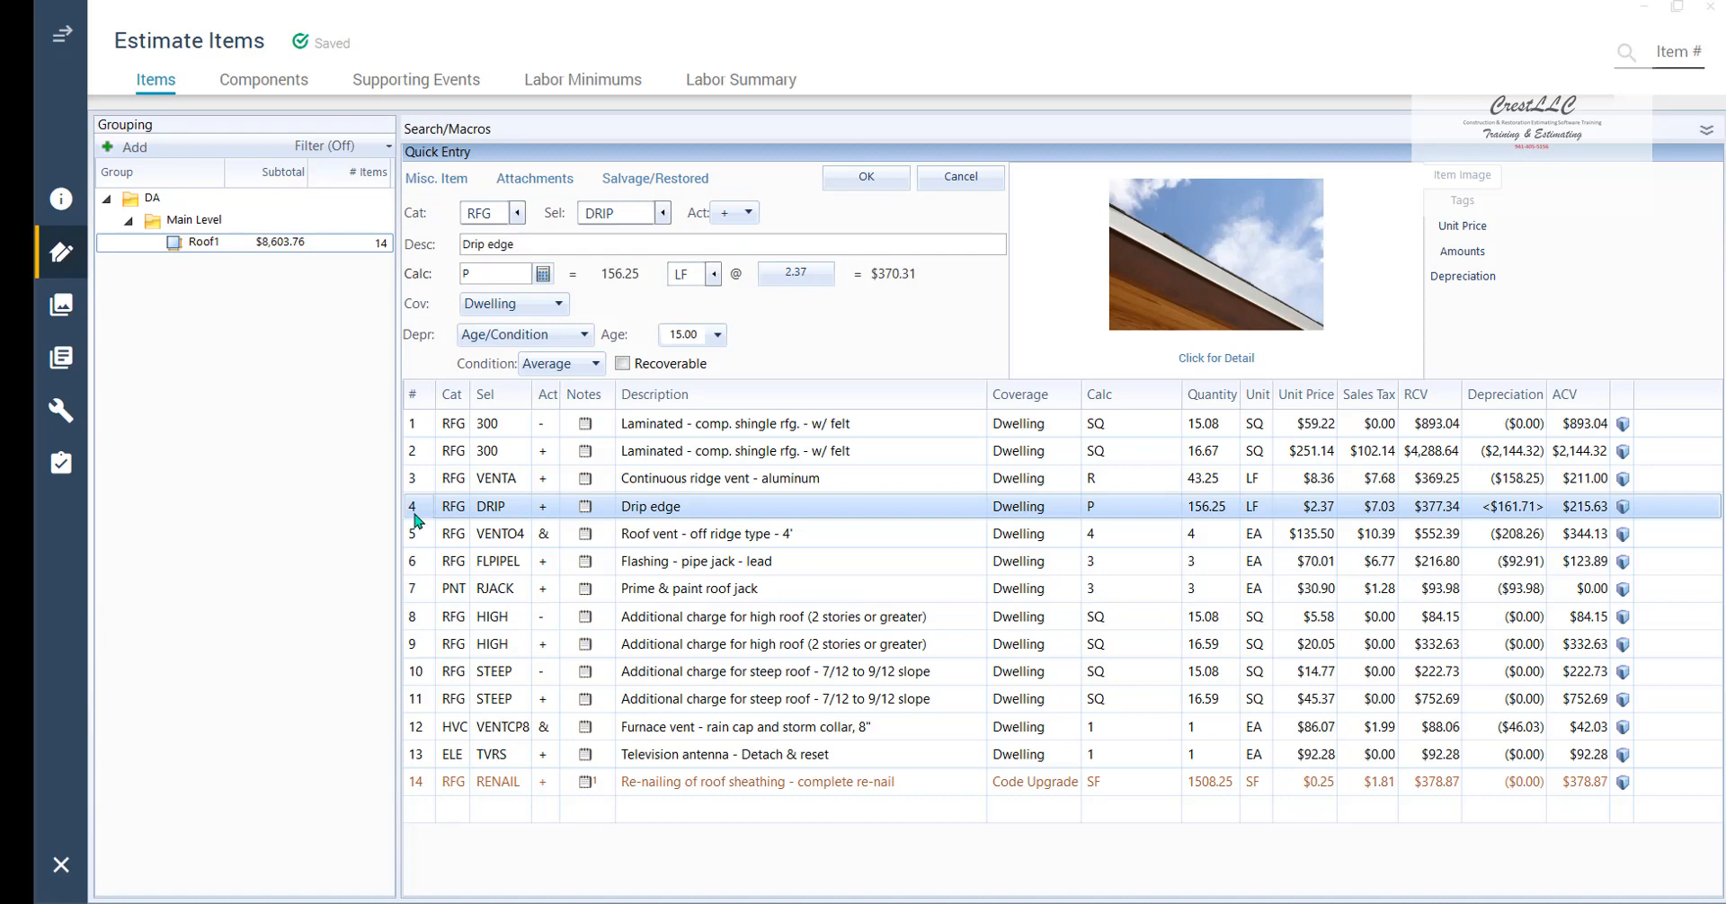
left_click(622, 364)
left_click(834, 185)
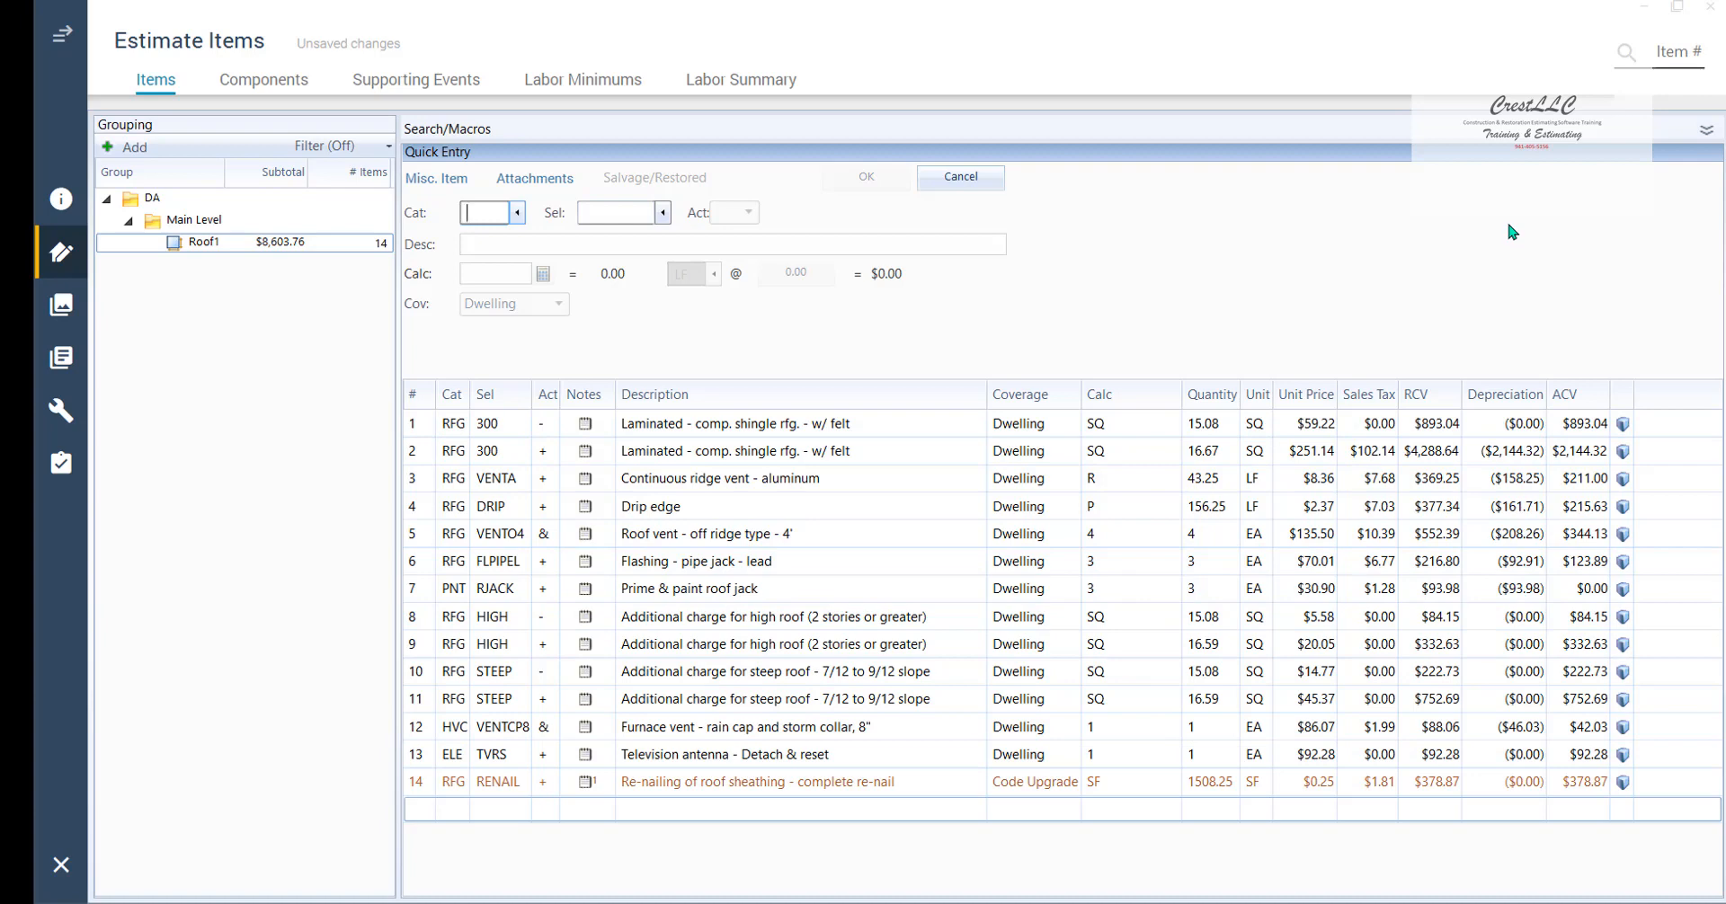
Compare the Roof1 subtotal in the grouping with the estimate's grand total.
left_click(279, 254)
key("ctrl")
key("ctrl")
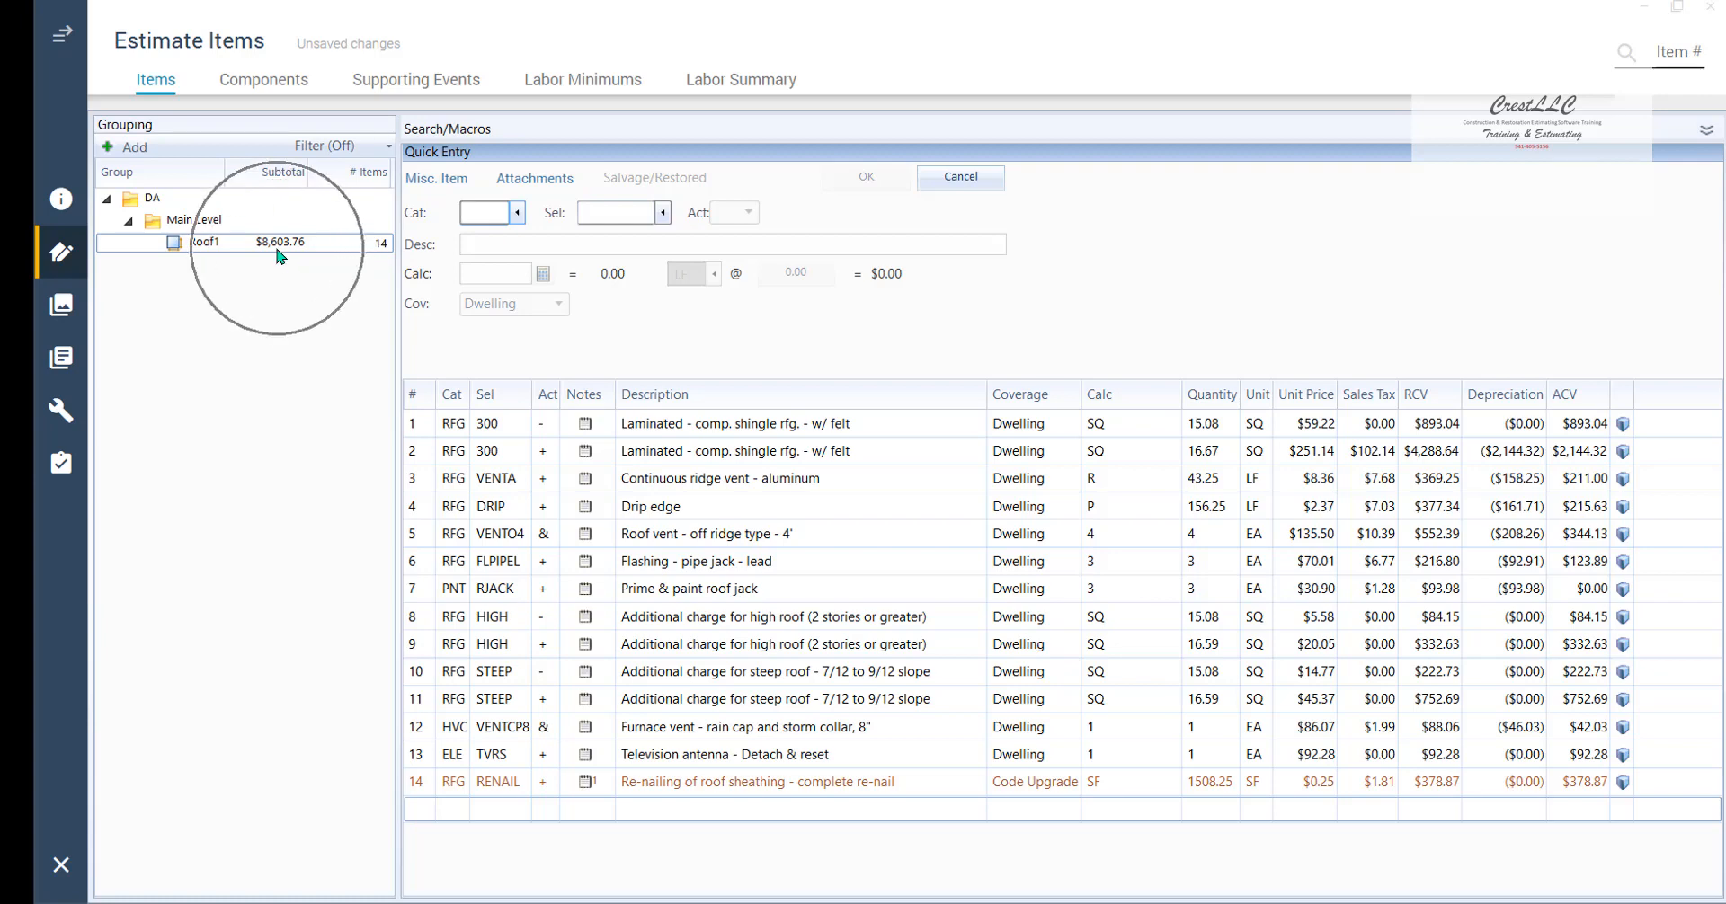
key("ctrl")
key("ctrl")
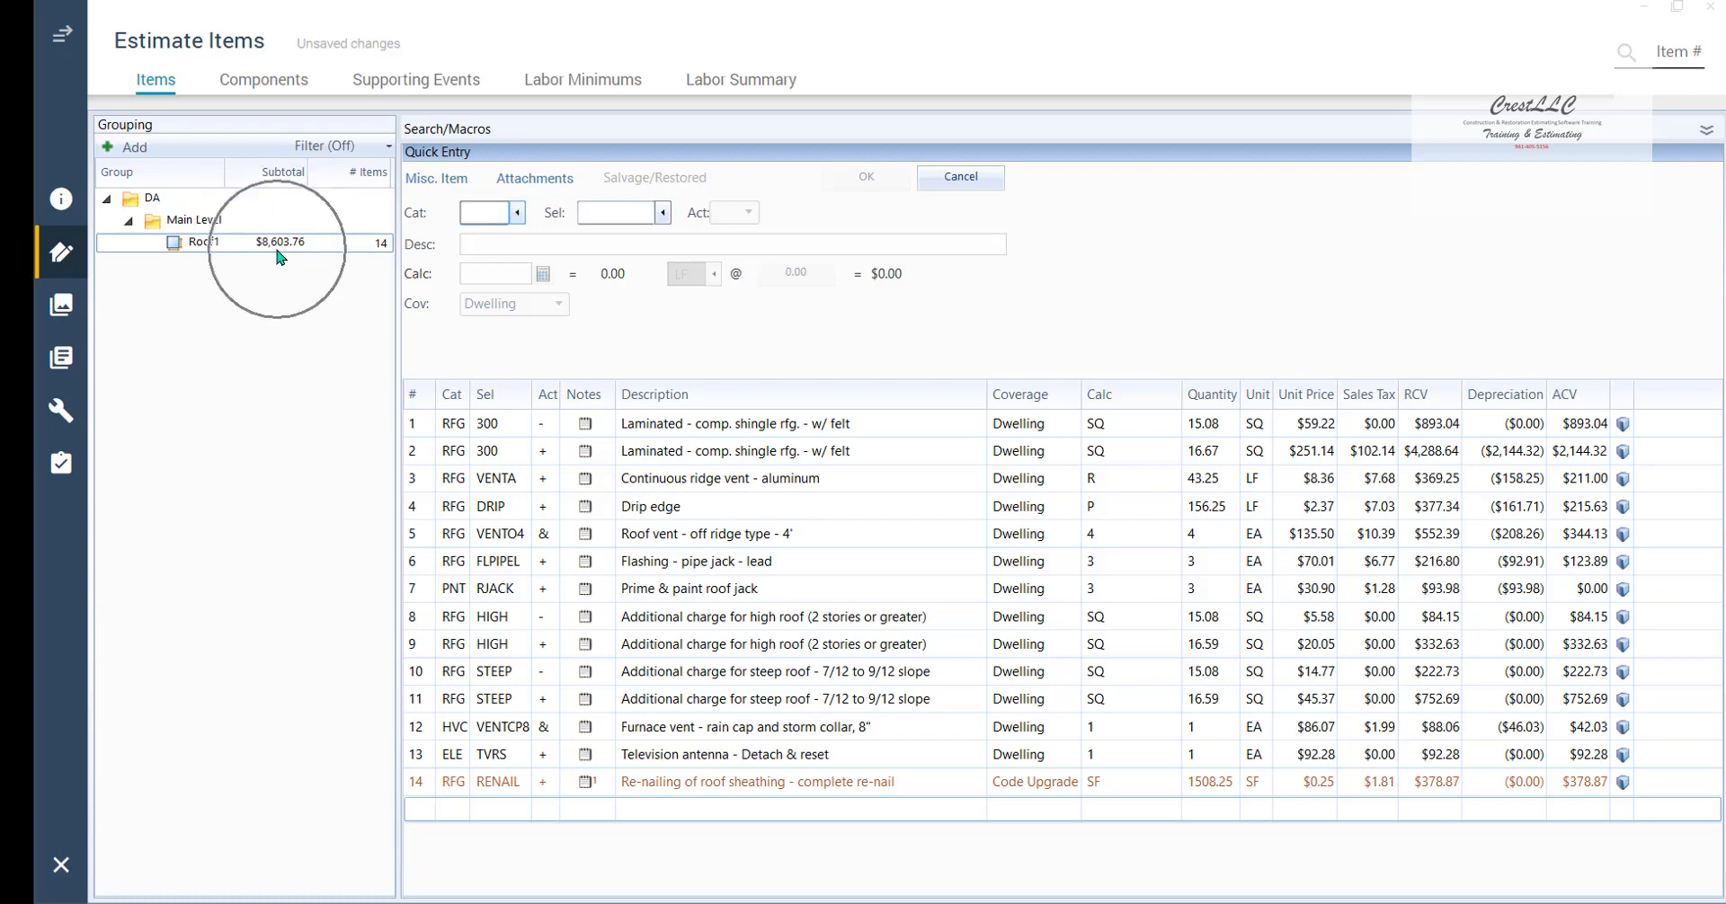
left_click(62, 33)
key("ctrl")
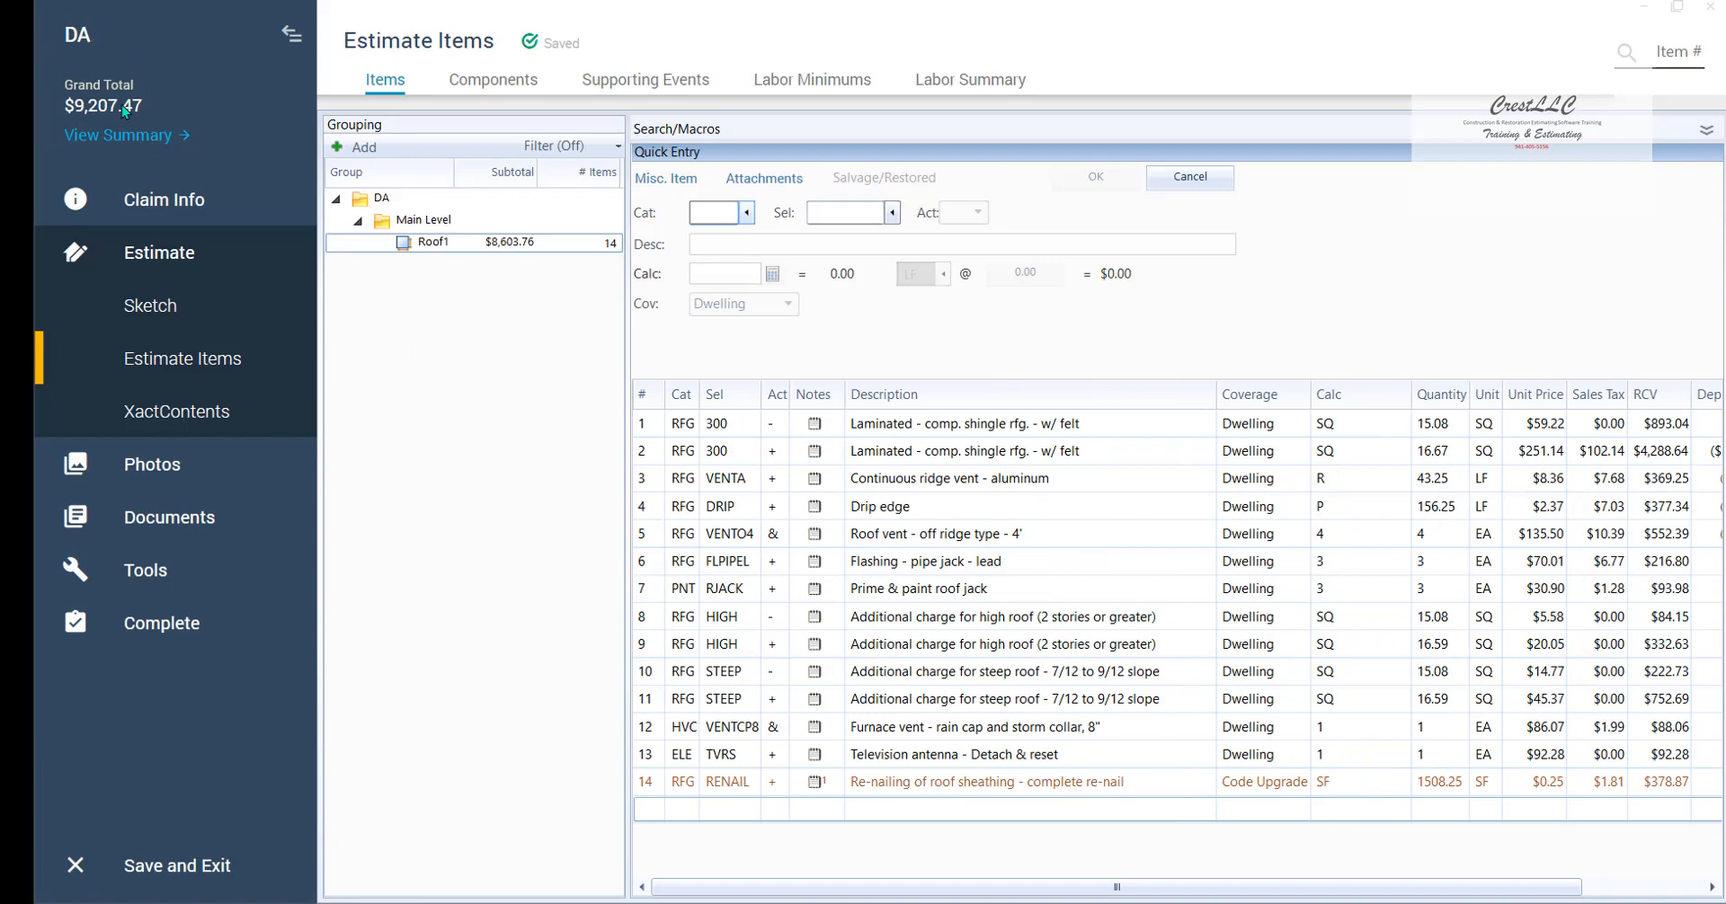
key("ctrl")
key("ctrl")
left_click(292, 34)
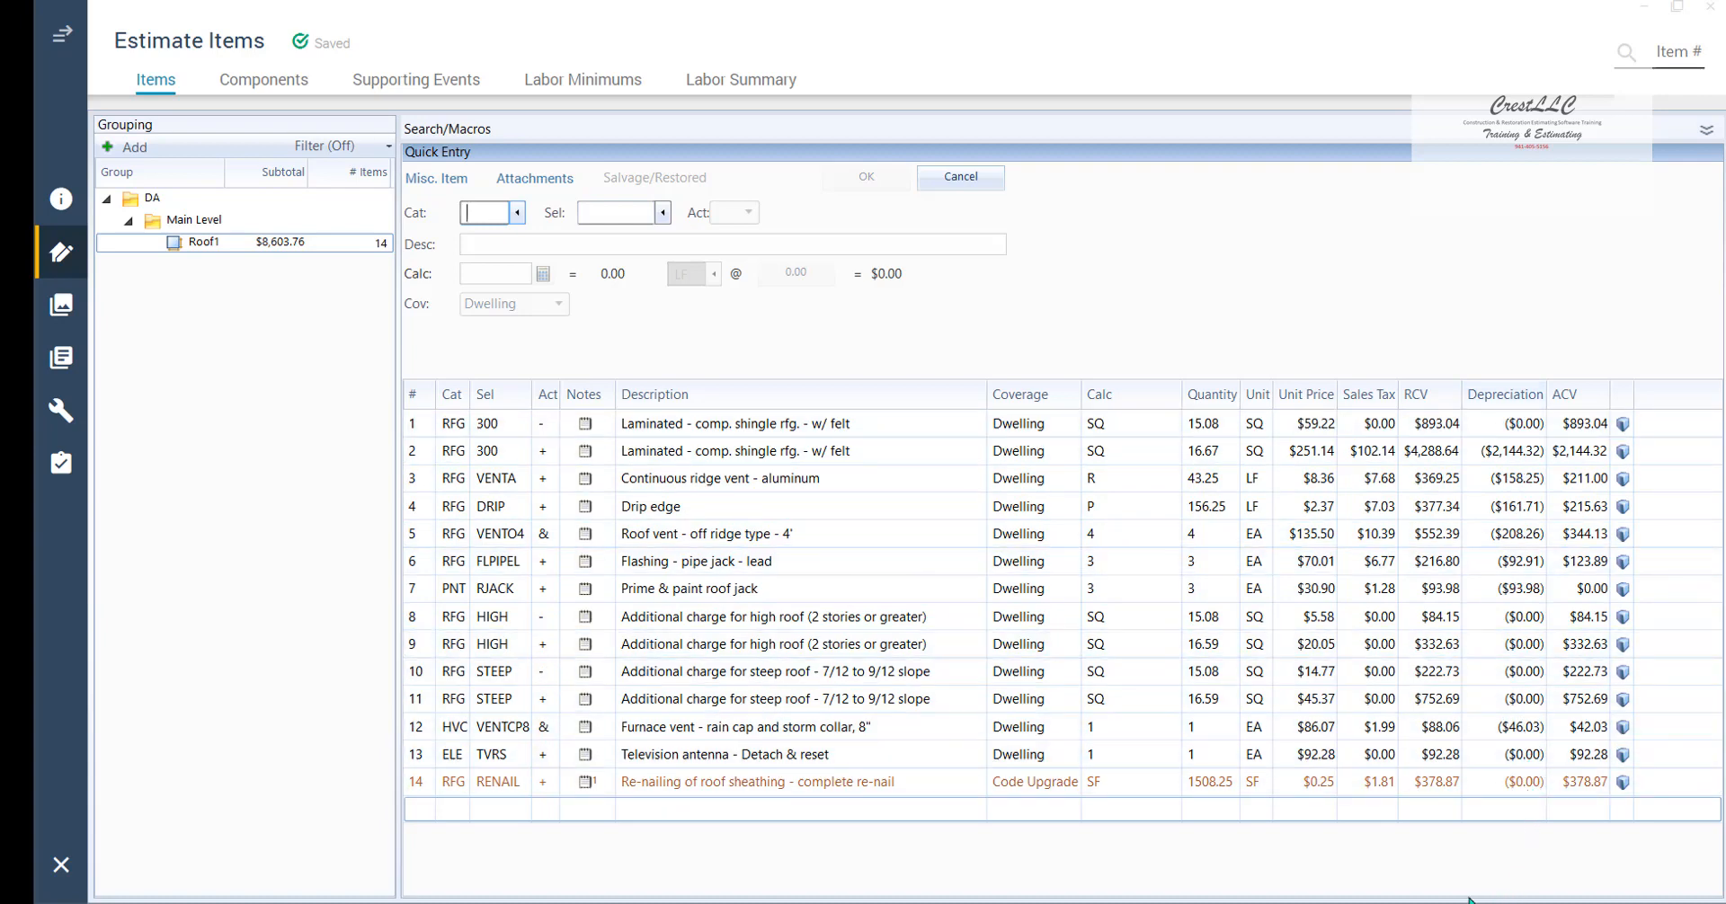
Select all line items and exclude the furnace vent line (item 12) from the selection.
left_click(414, 428)
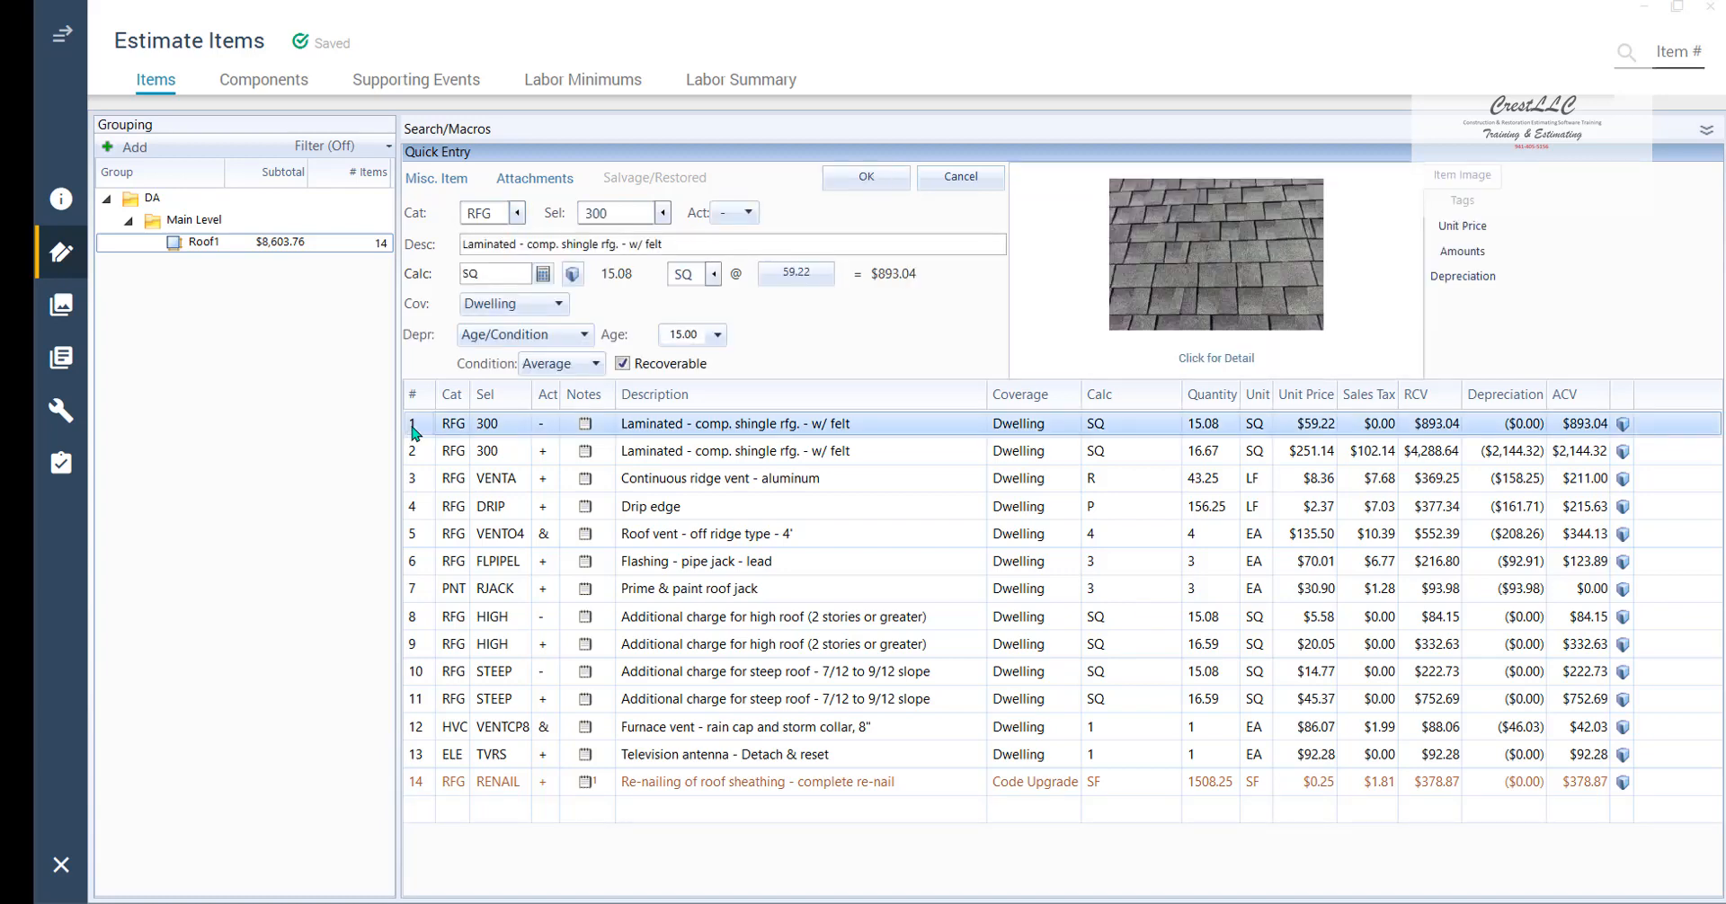
key("ctrl+a")
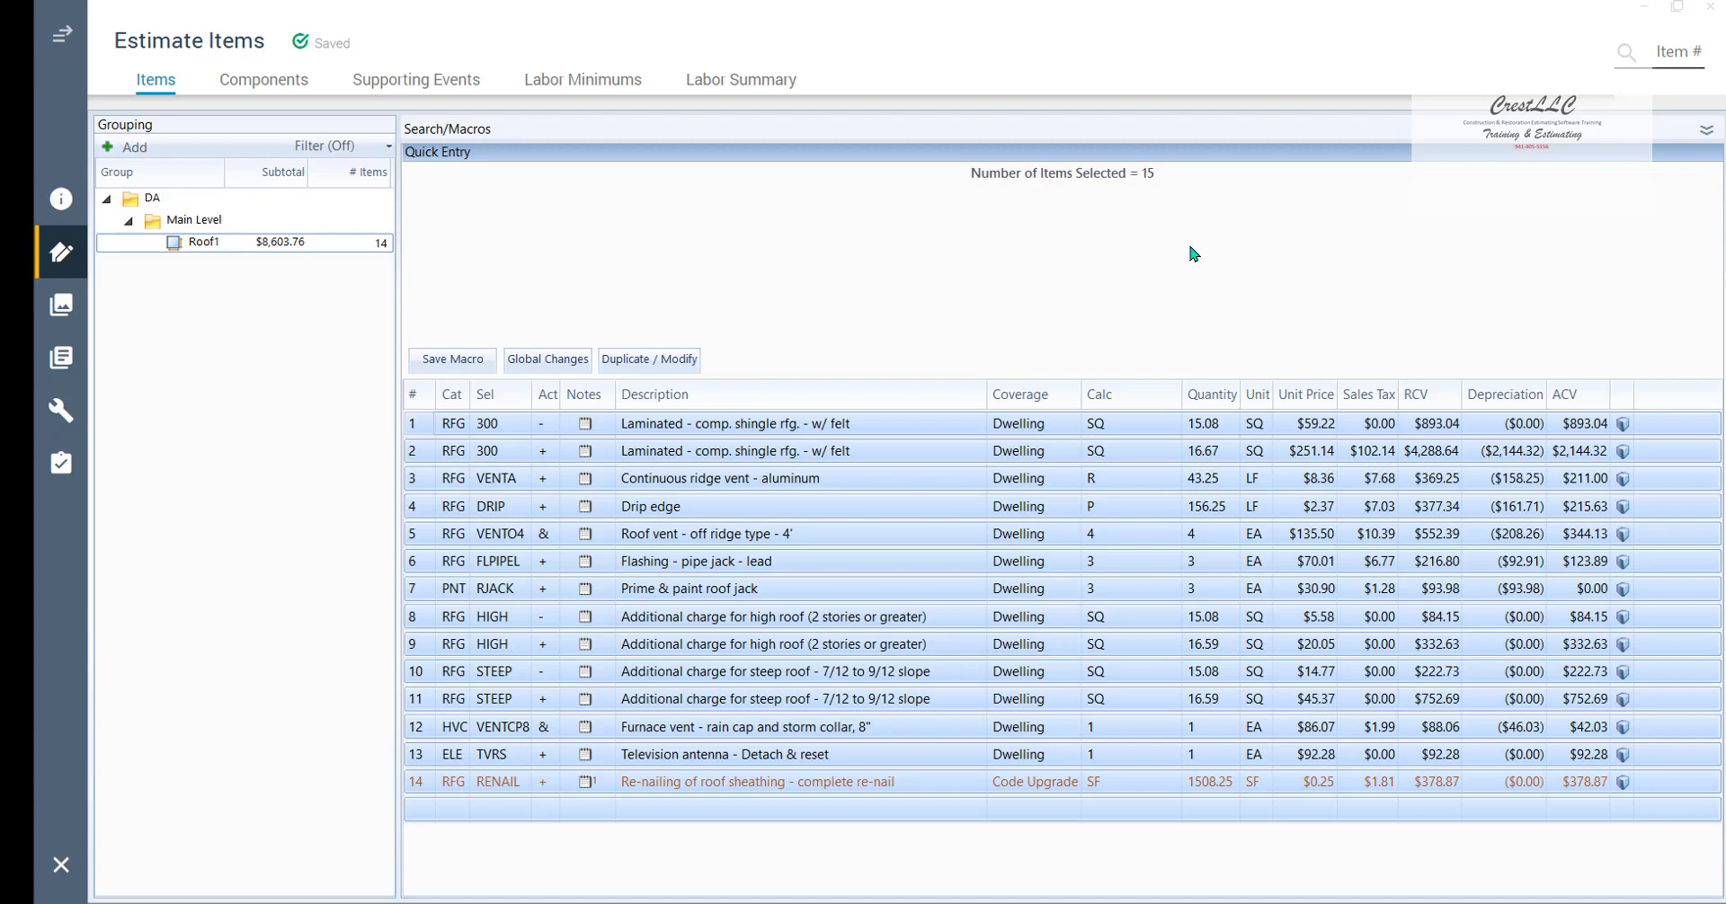
left_click(419, 736)
left_click(419, 737)
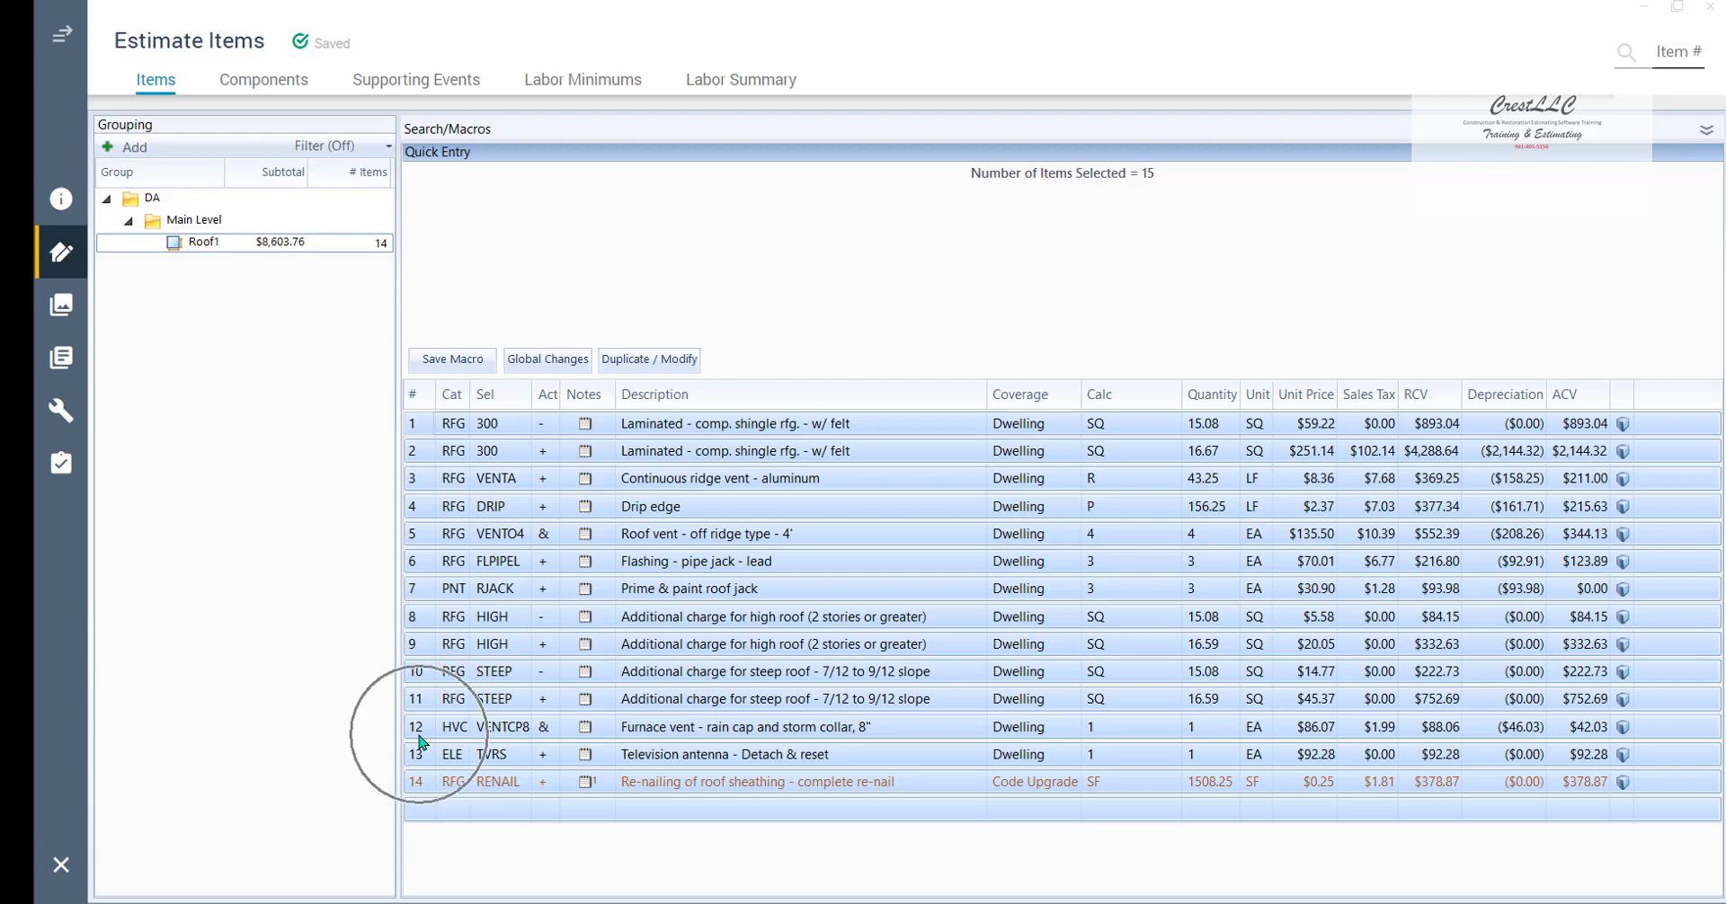
left_click(418, 739)
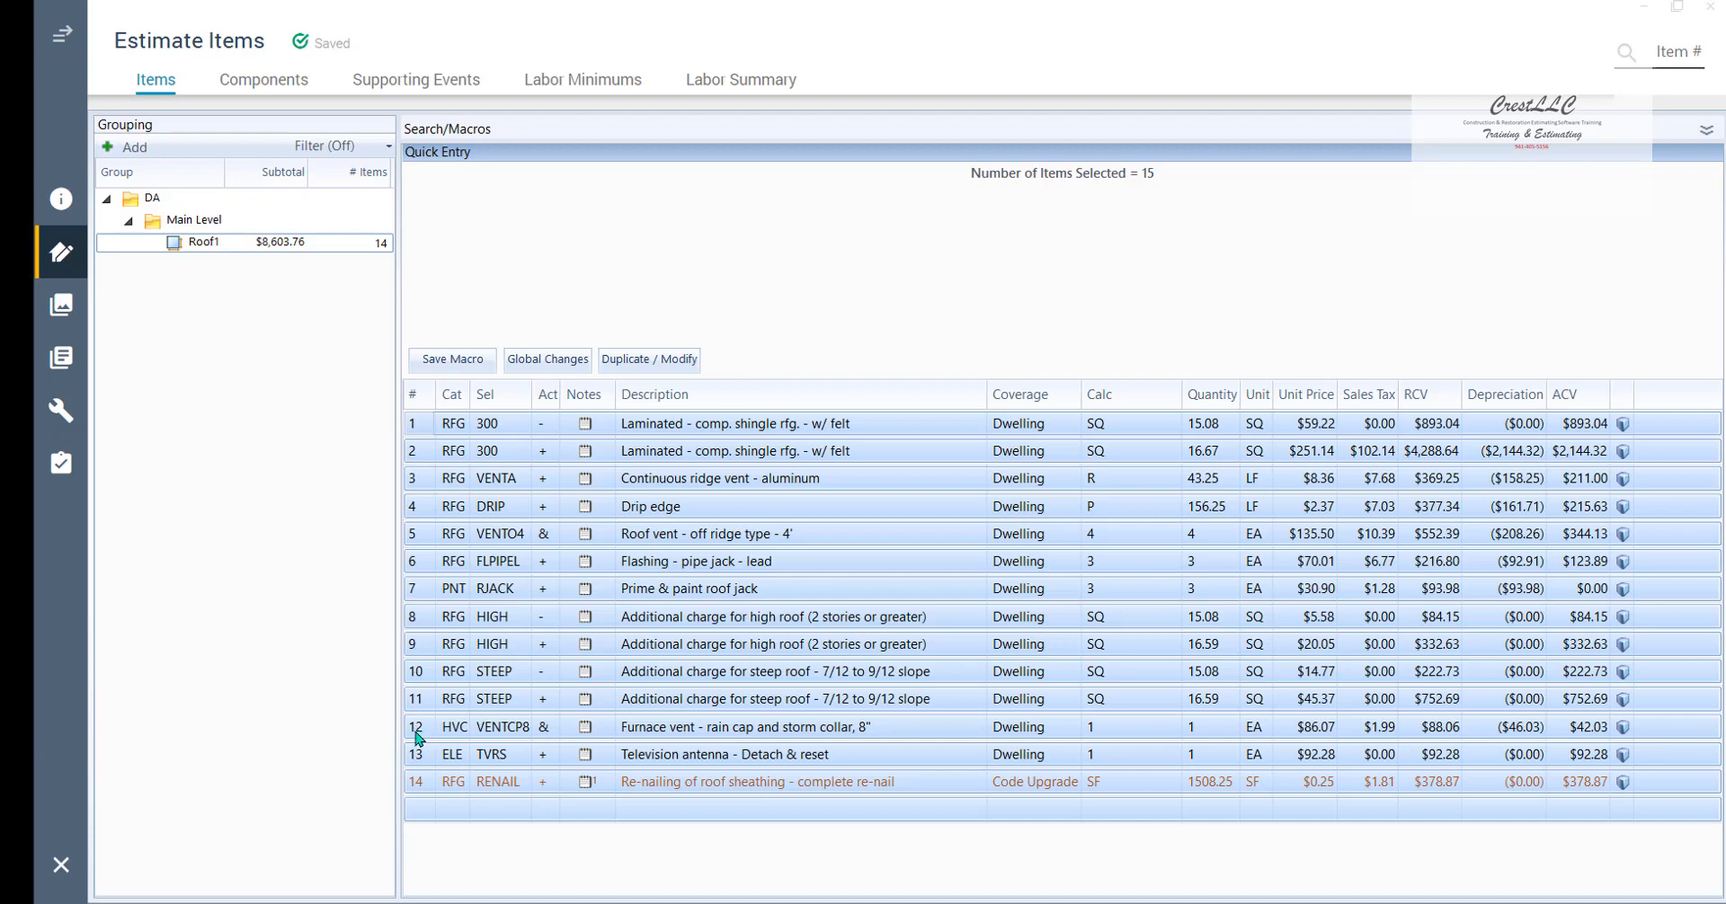
left_click(416, 734, "ctrl")
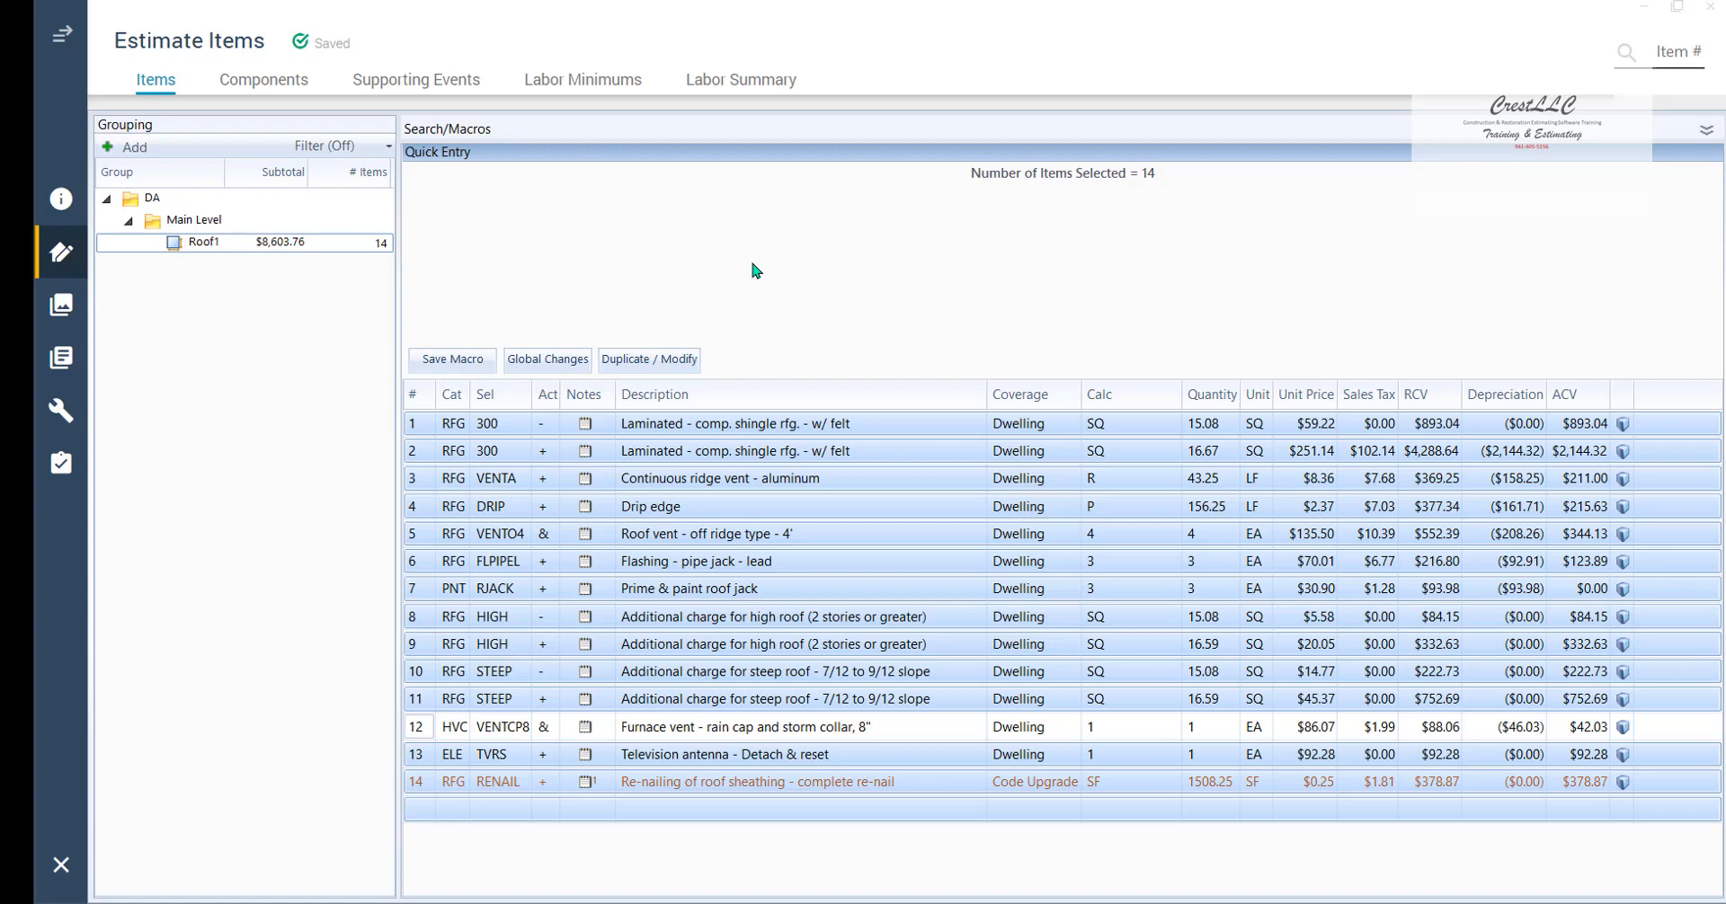
left_click(867, 449)
left_click(420, 425)
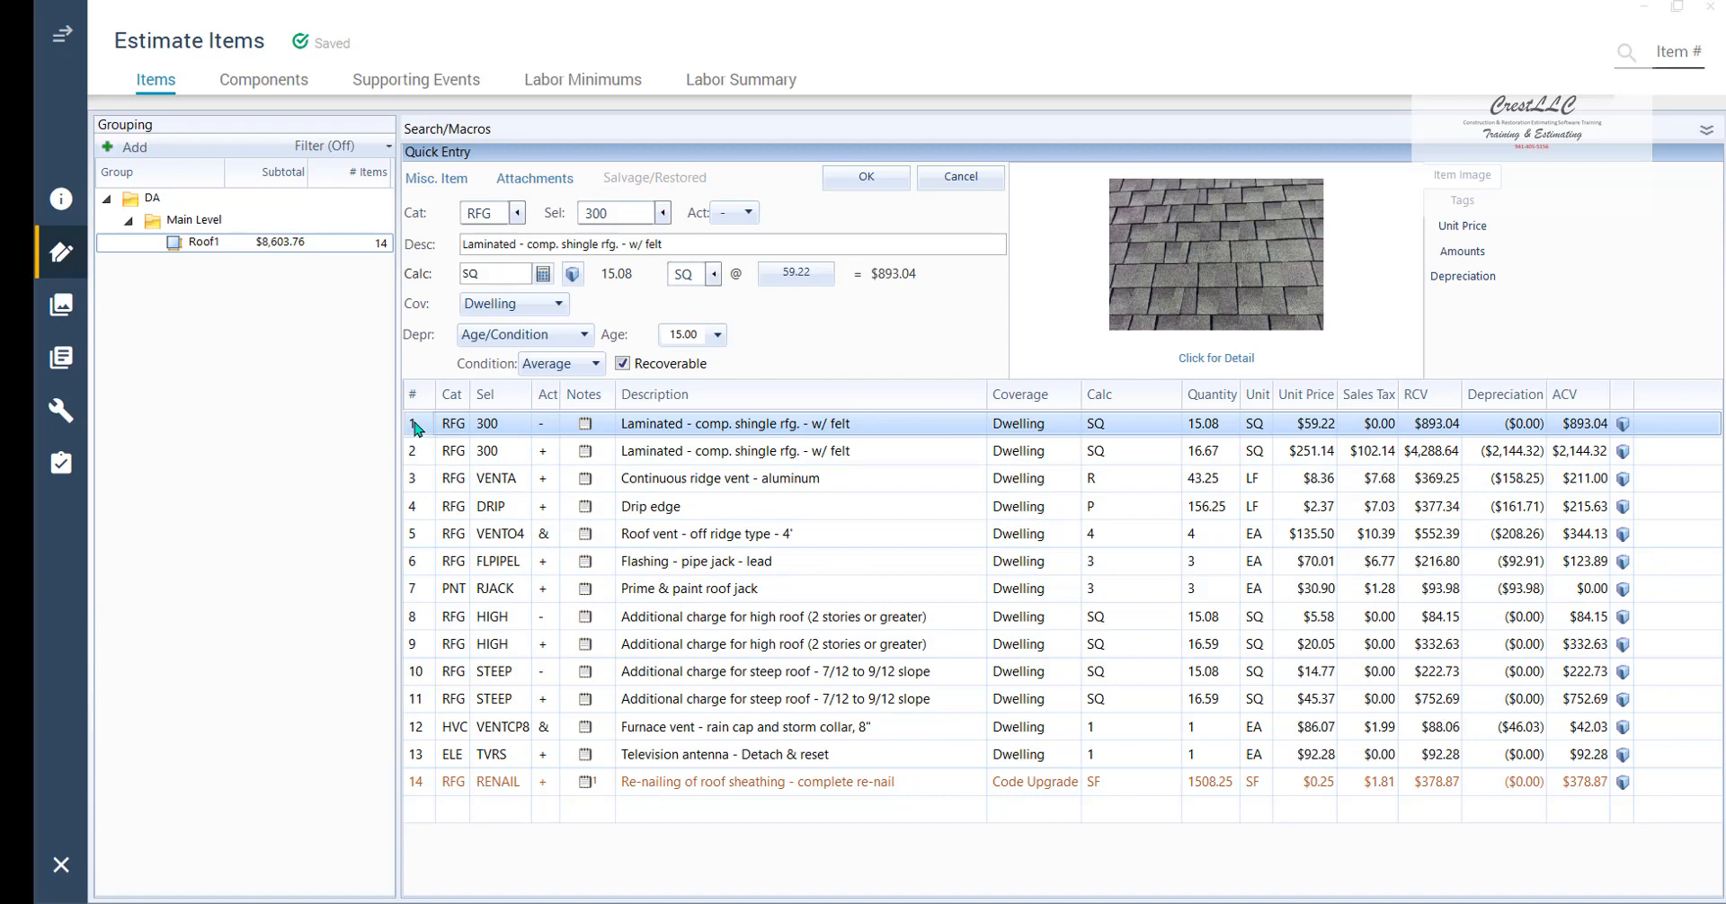
key("ctrl+a")
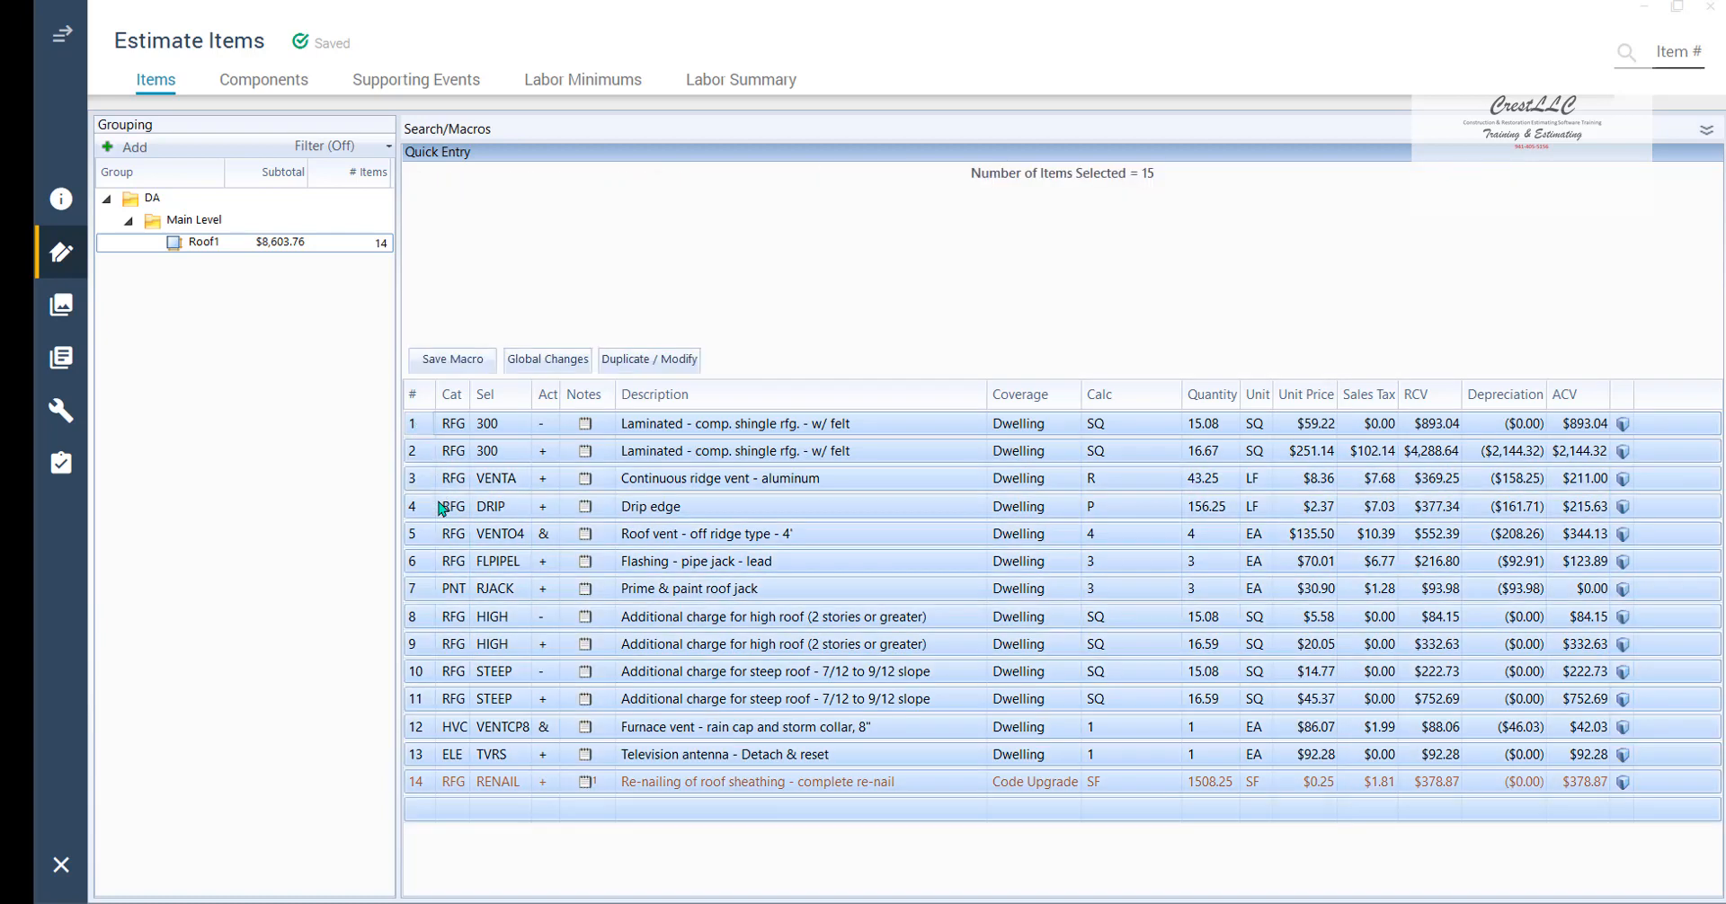
left_click(422, 722, "ctrl")
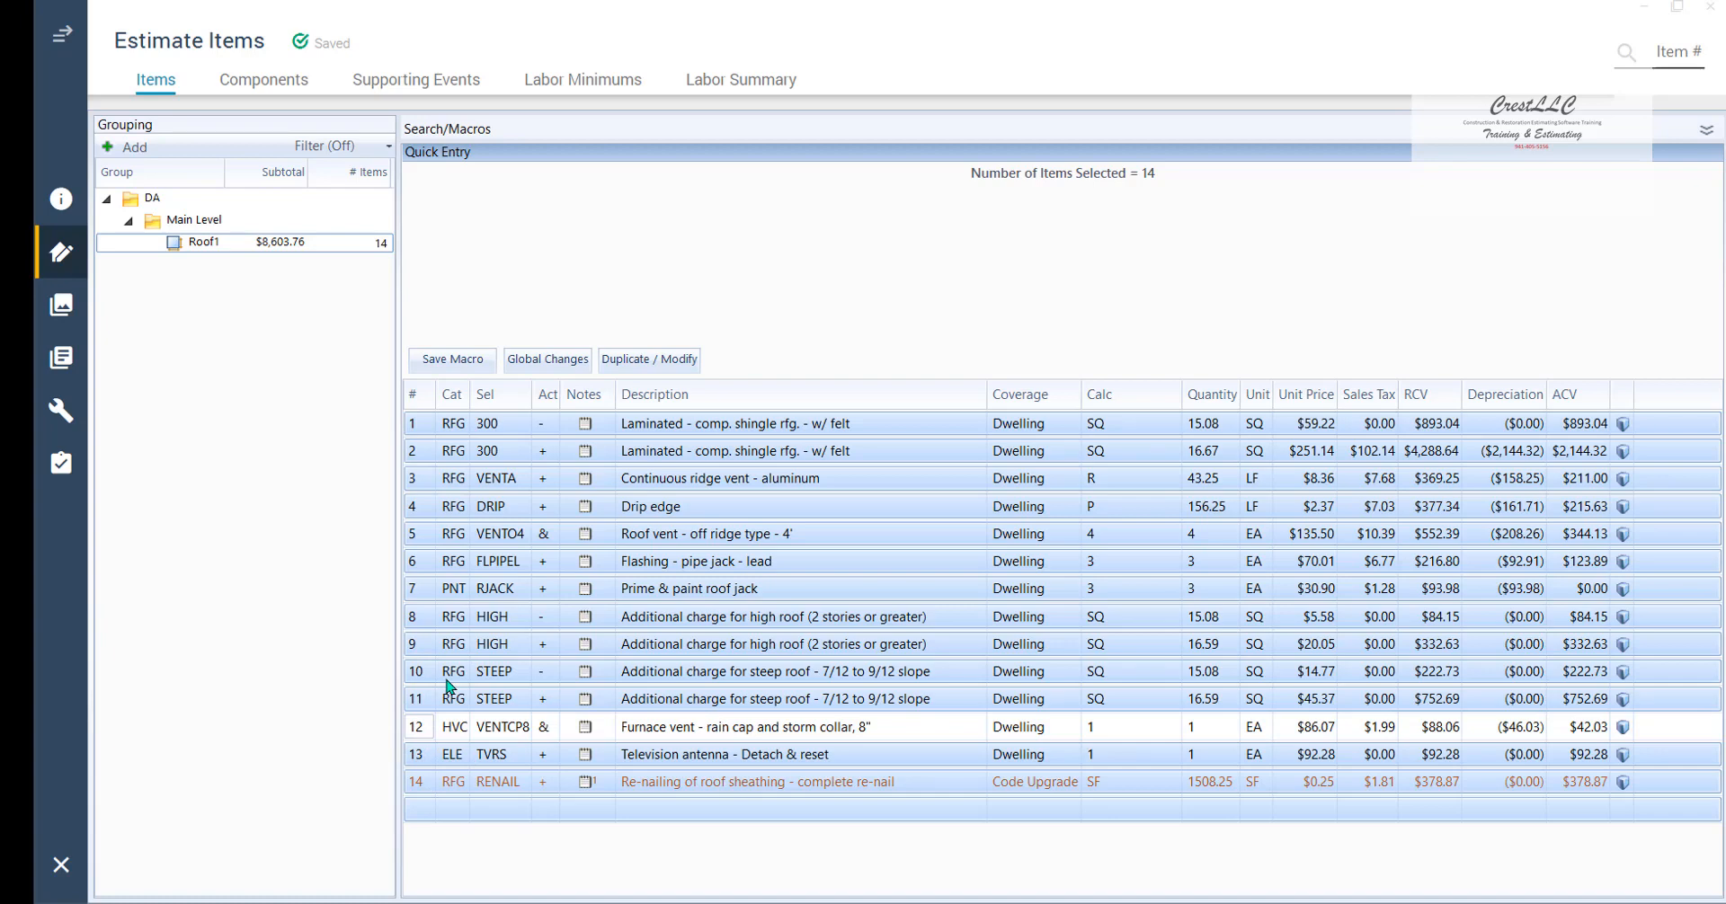
Select the continuous range of line items 1 through 10.
left_click(415, 426)
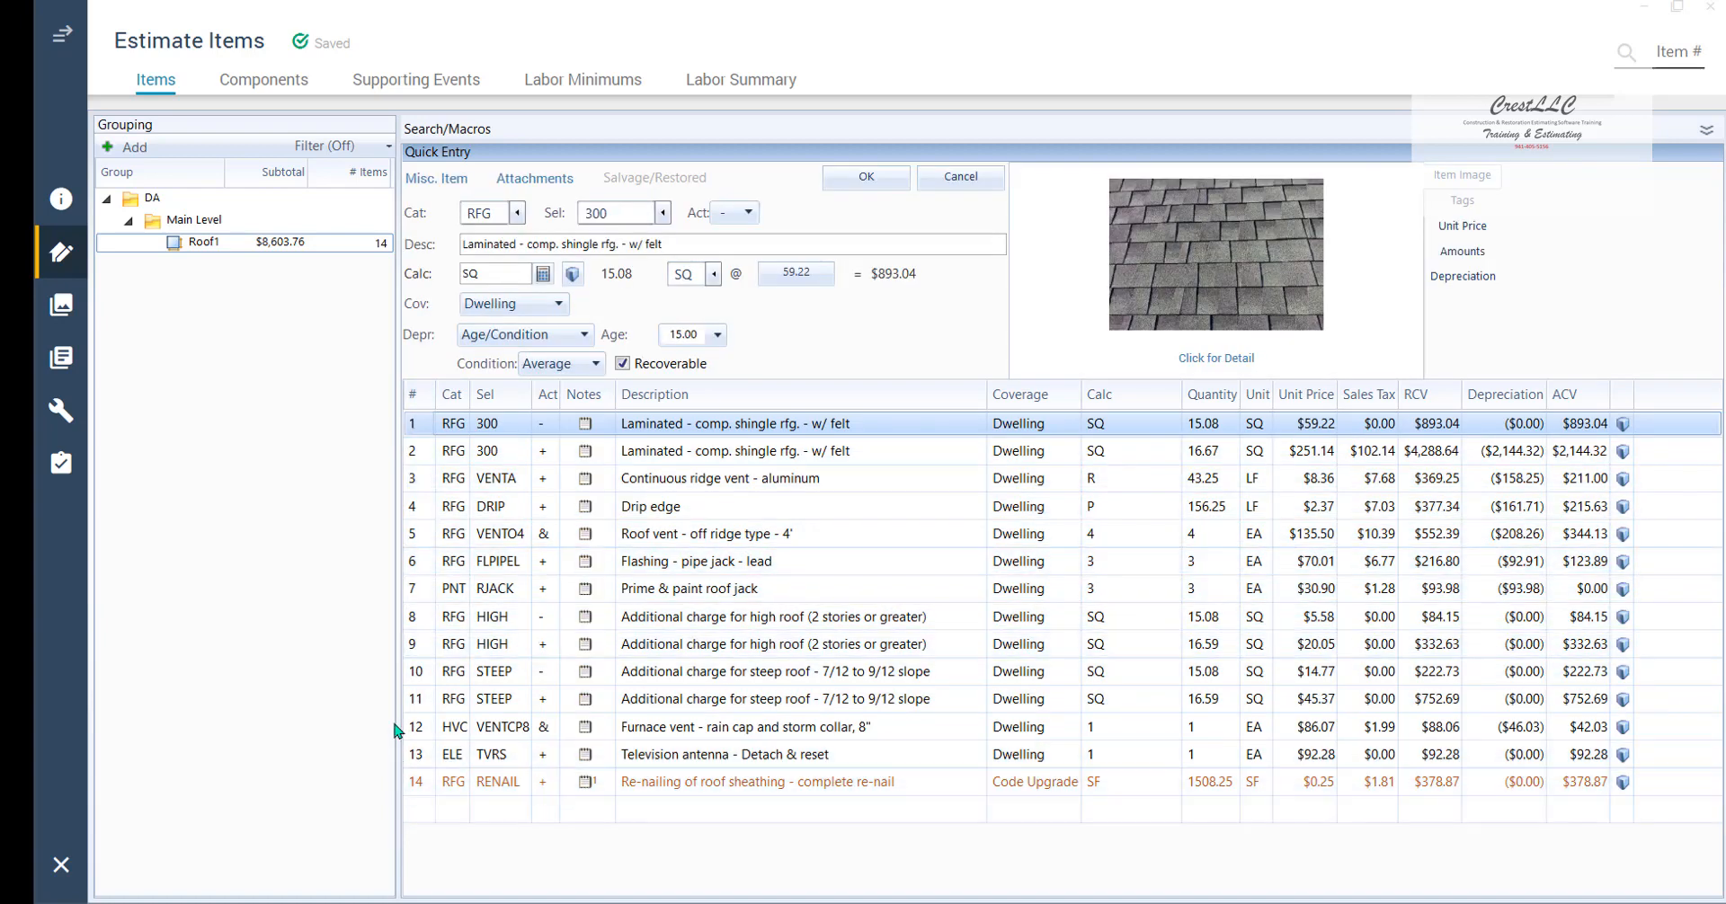
left_click(415, 675, "shift")
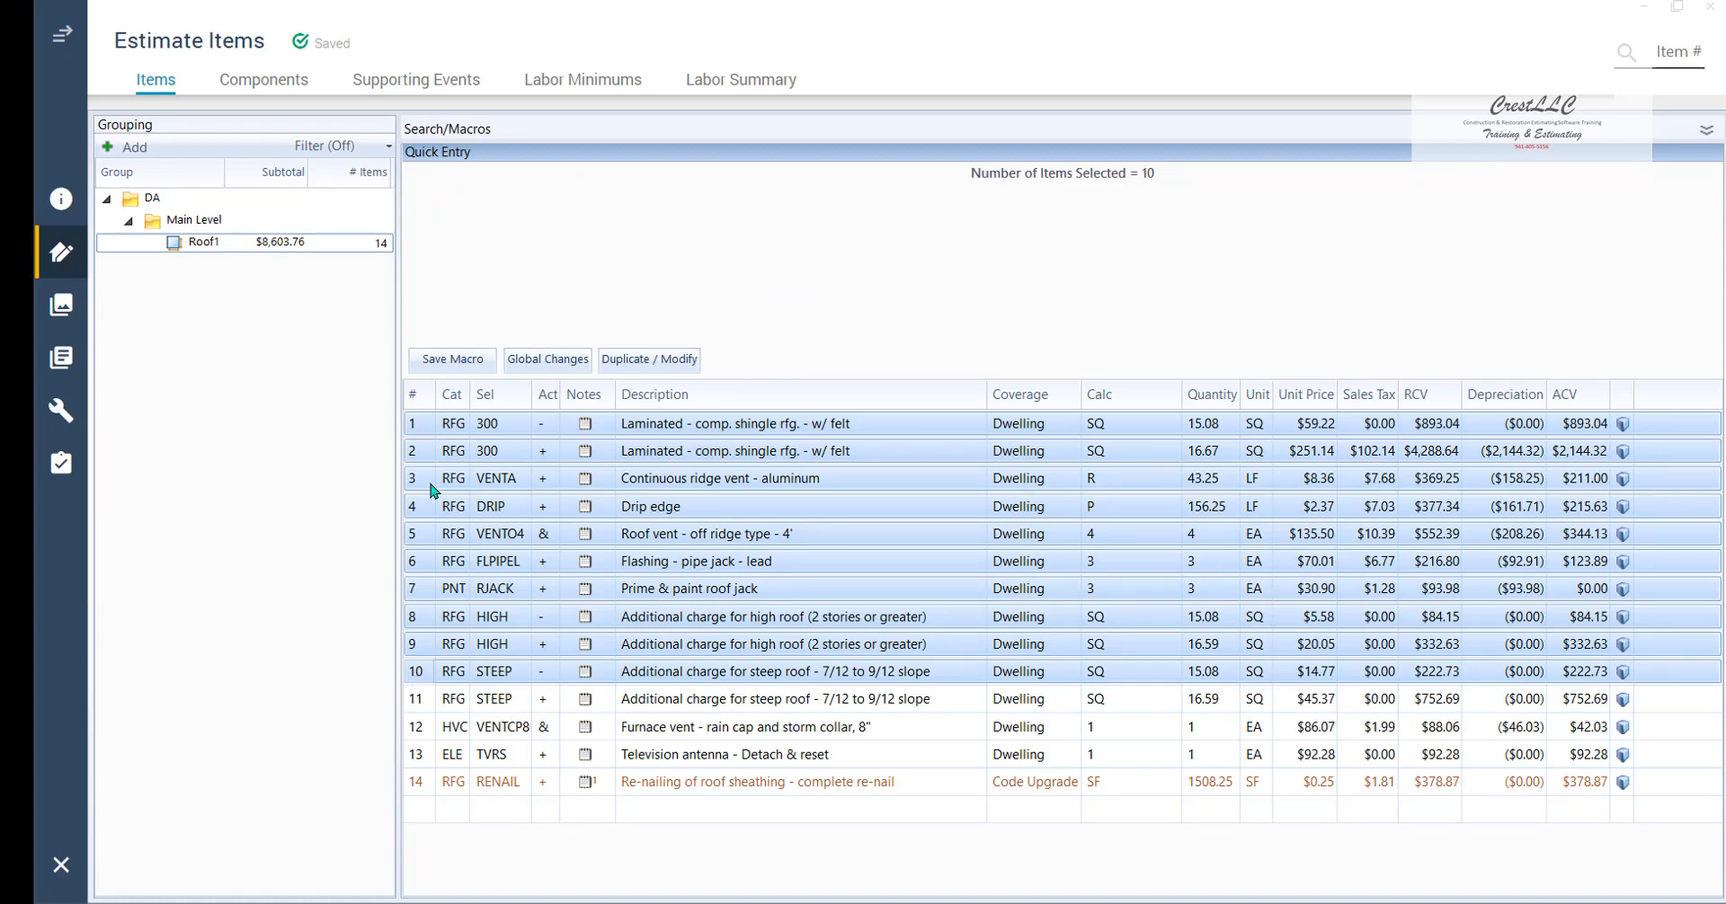
Select only the non-adjacent line items 1, 3, 5, 8 and 10.
left_click(415, 428)
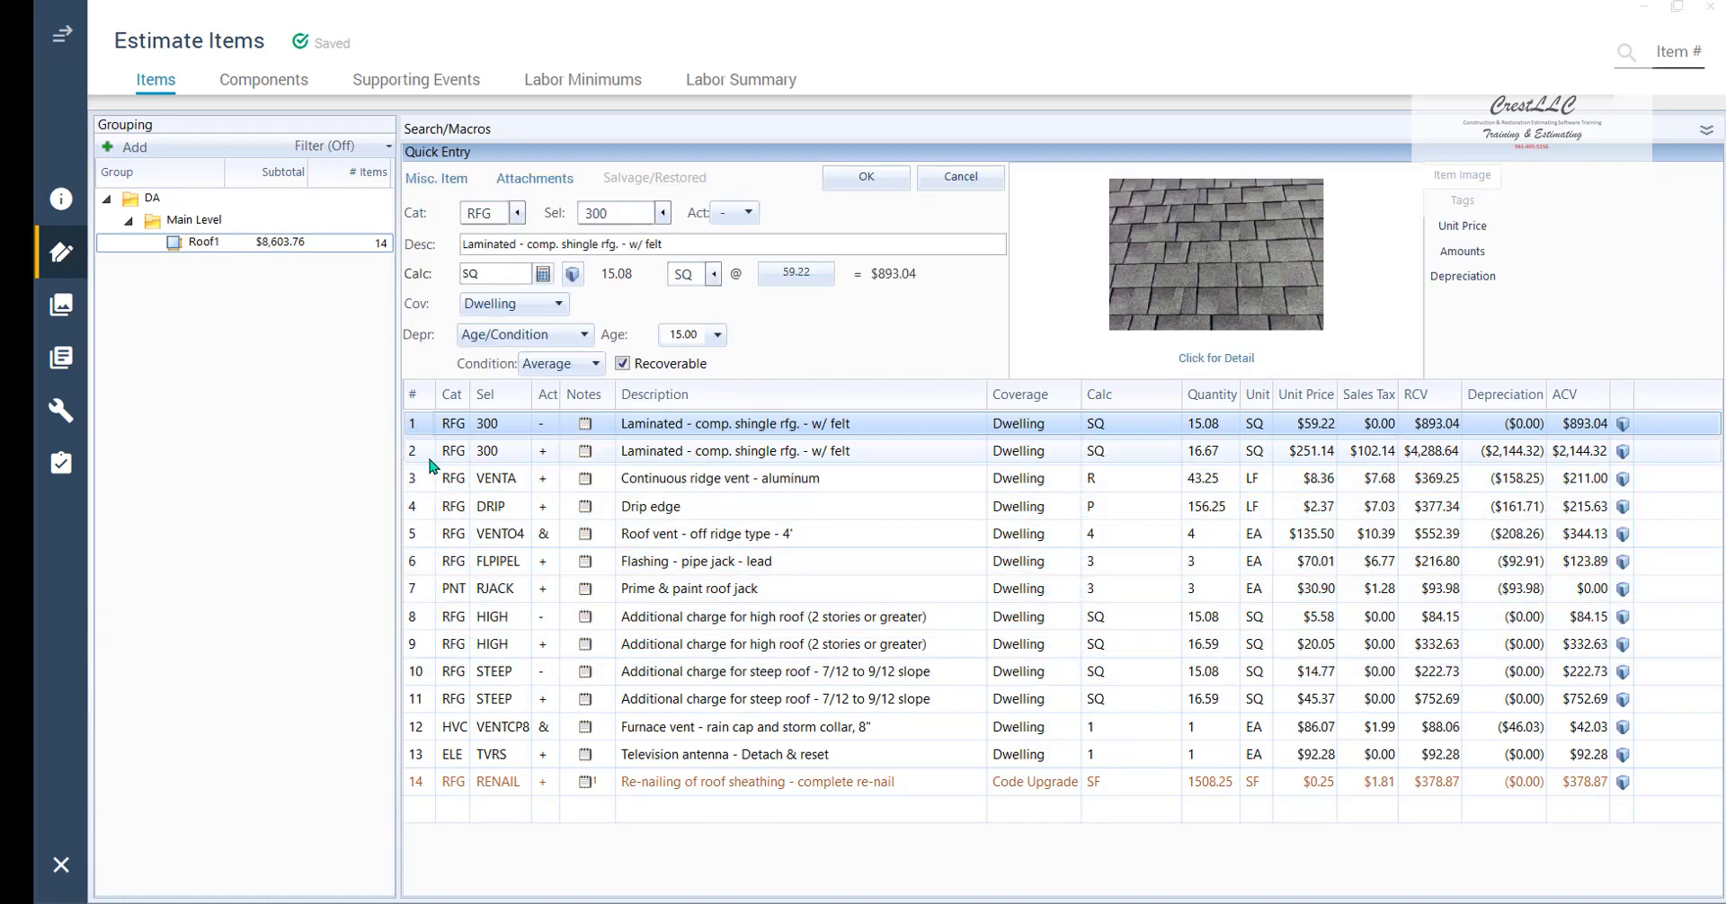
left_click(418, 478, "ctrl")
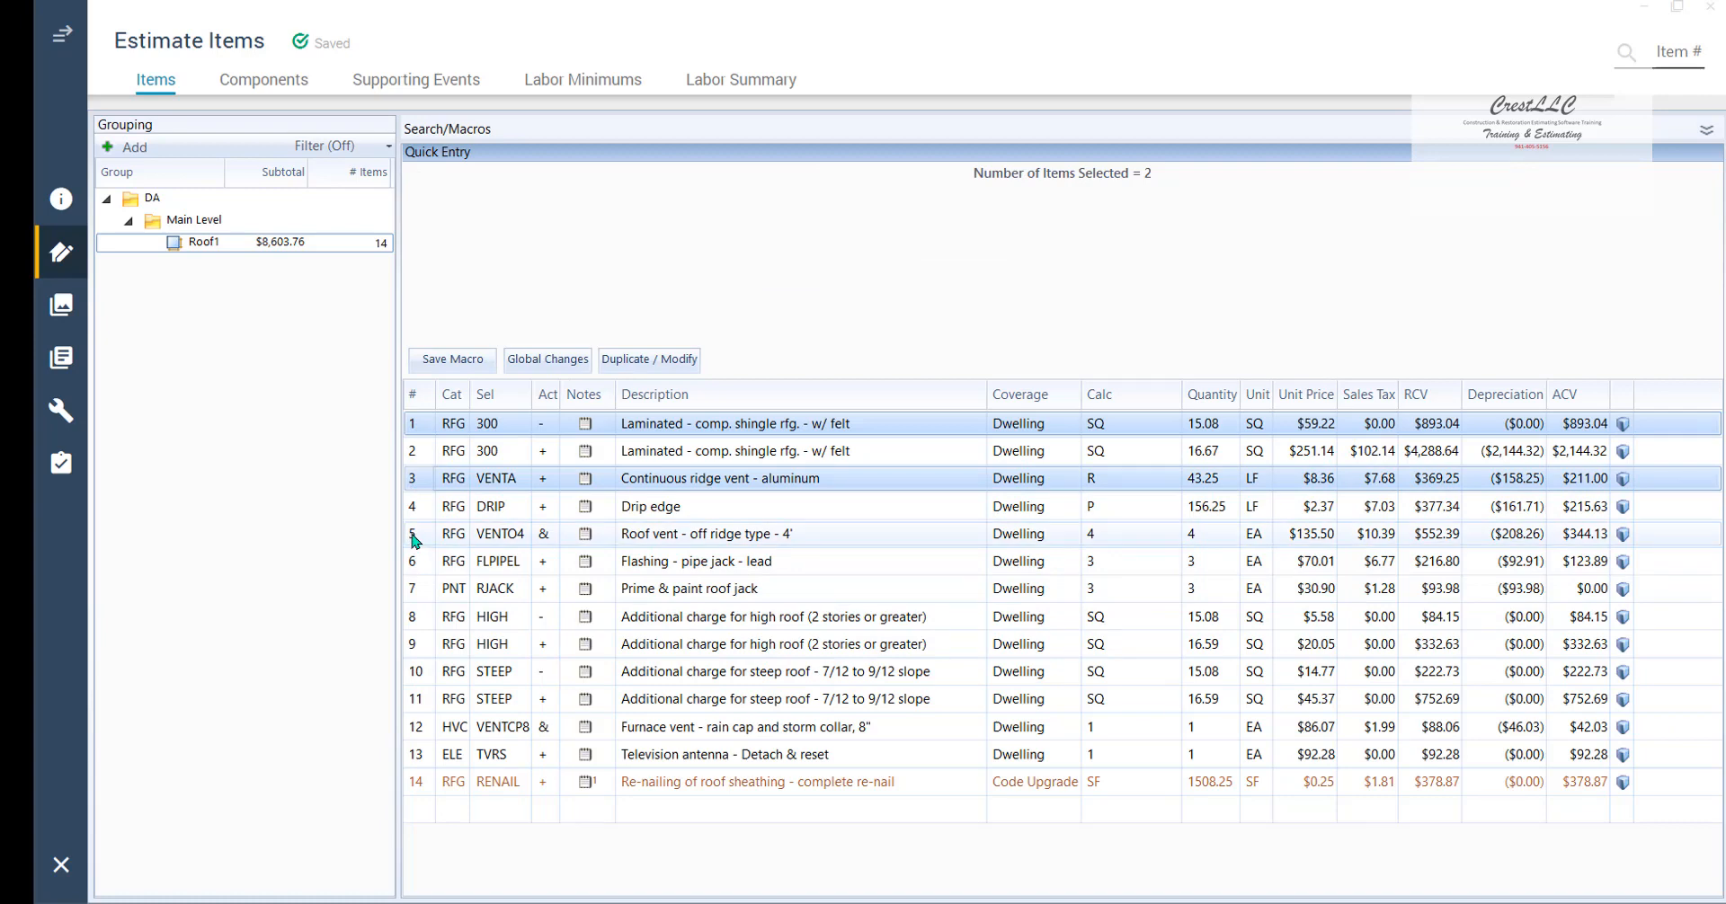
left_click(416, 534, "ctrl")
left_click(423, 617, "ctrl")
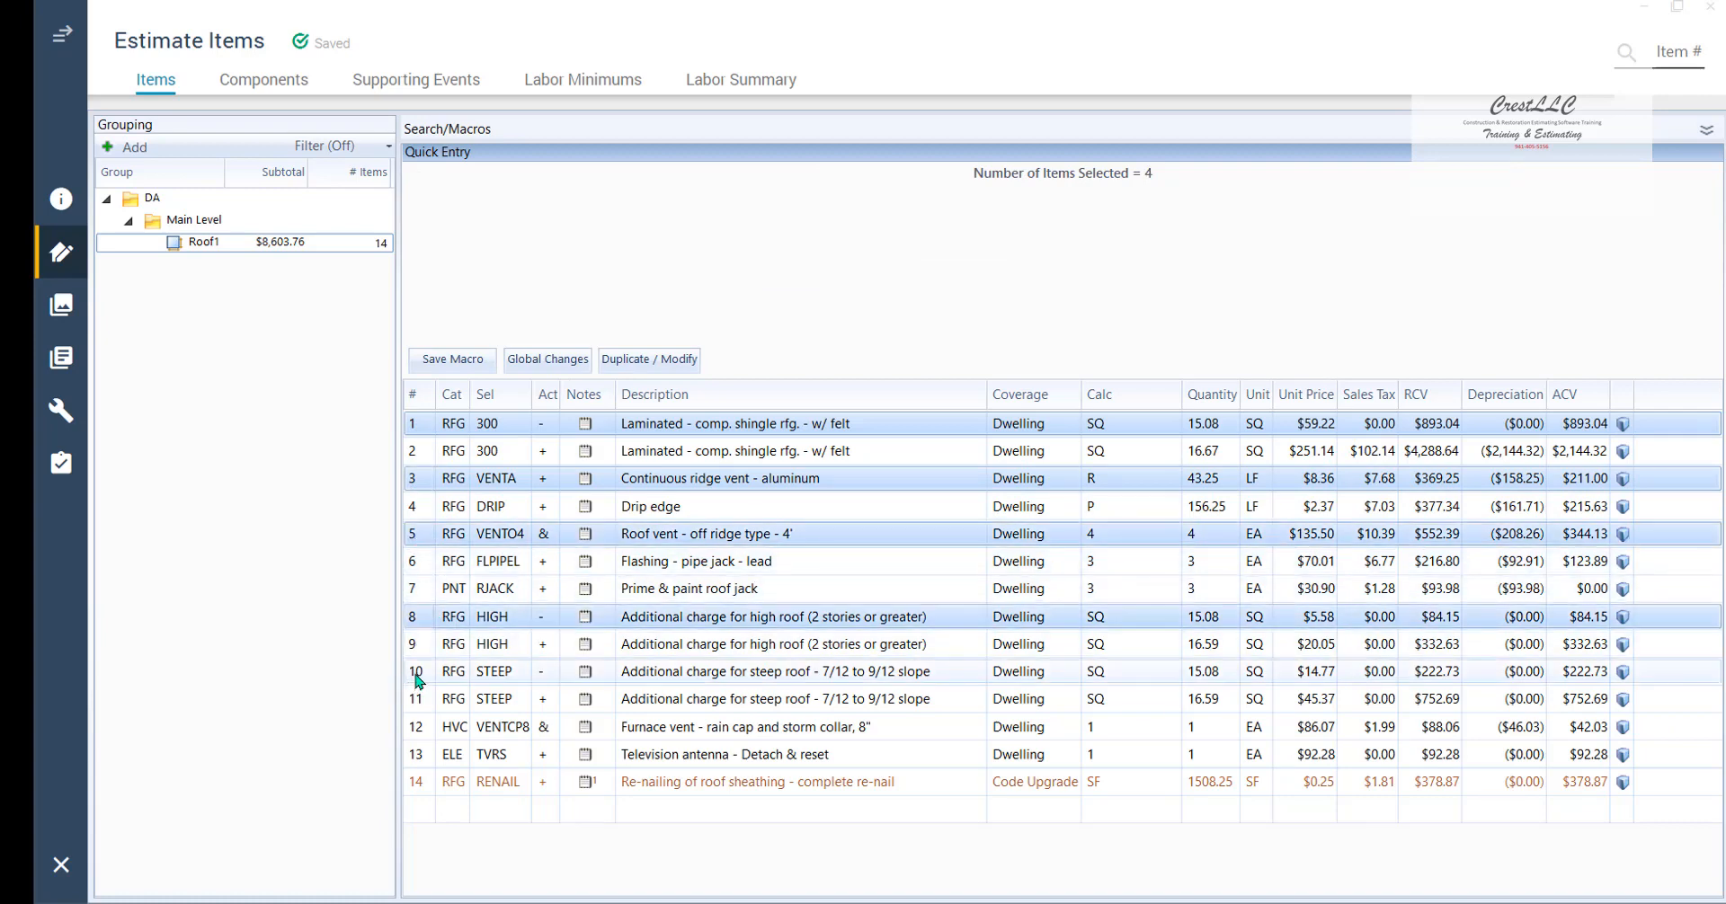
left_click(415, 671, "ctrl")
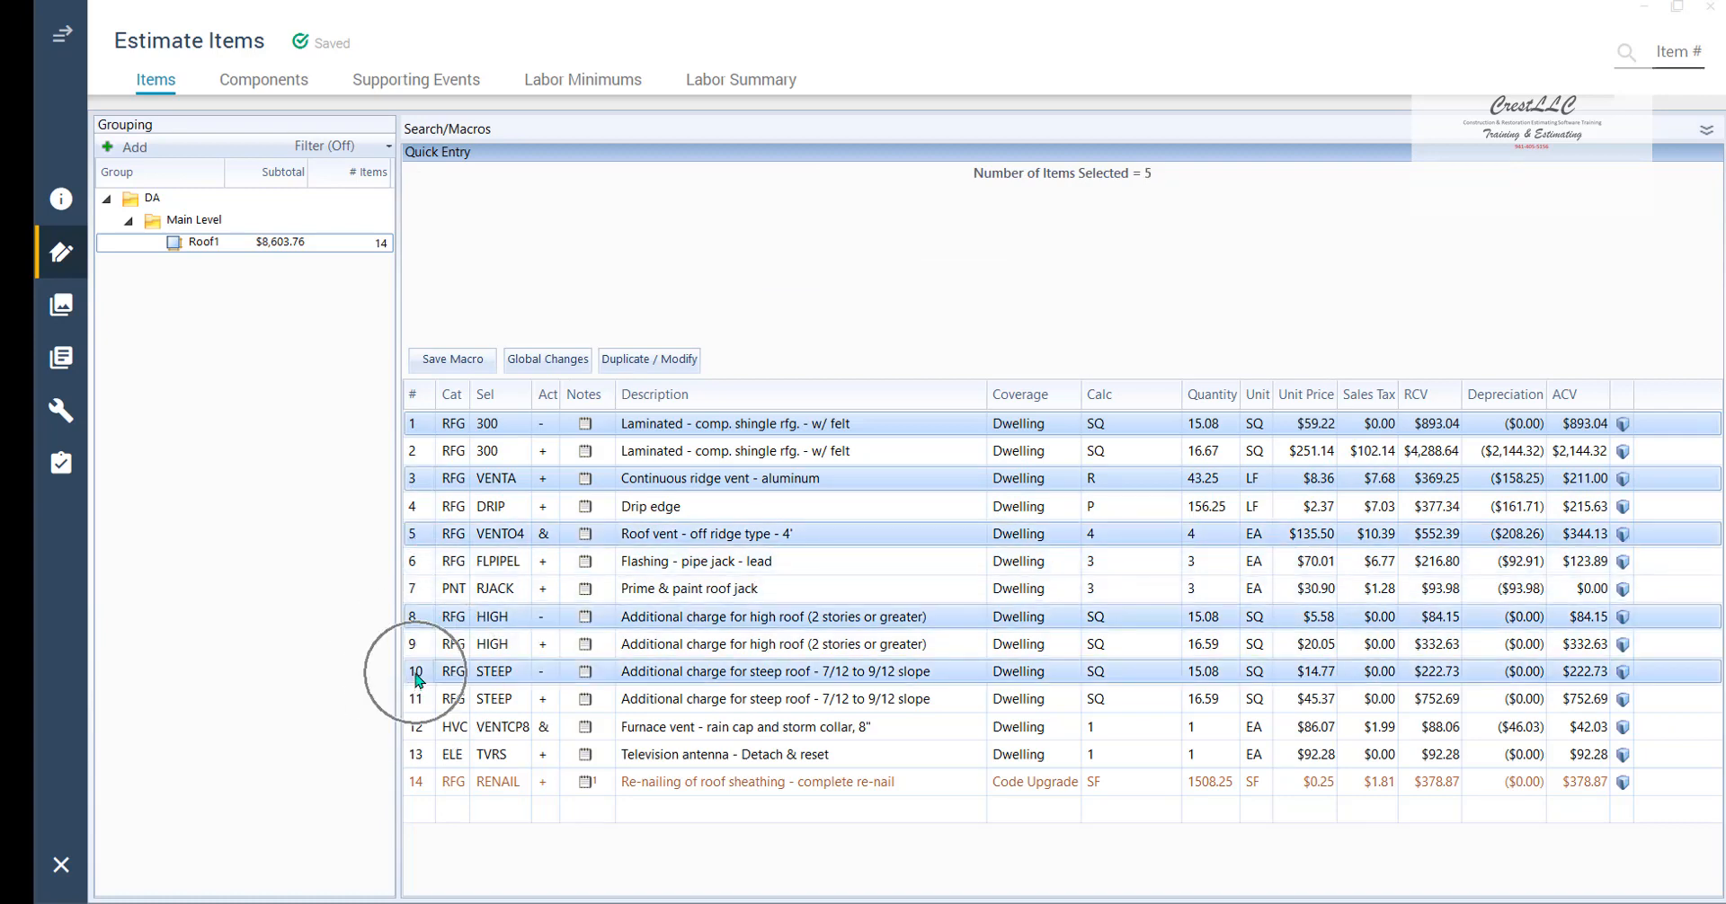
Select every line item in the roof estimate except the furnace vent line (item 12).
left_click(415, 425)
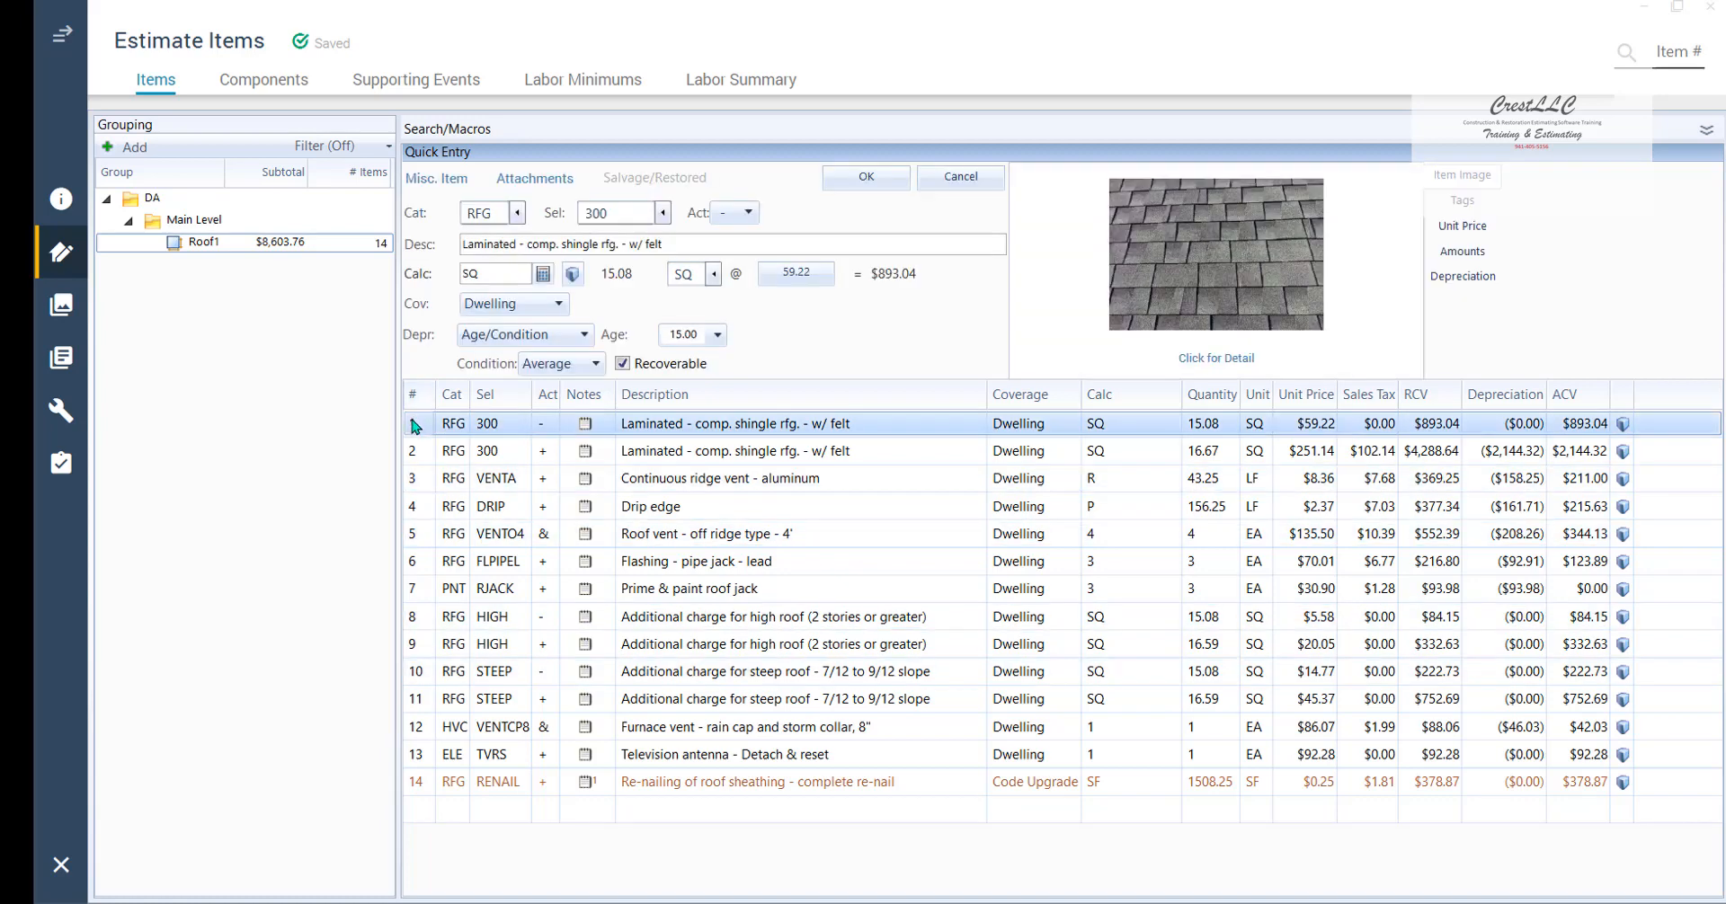
key("ctrl+a")
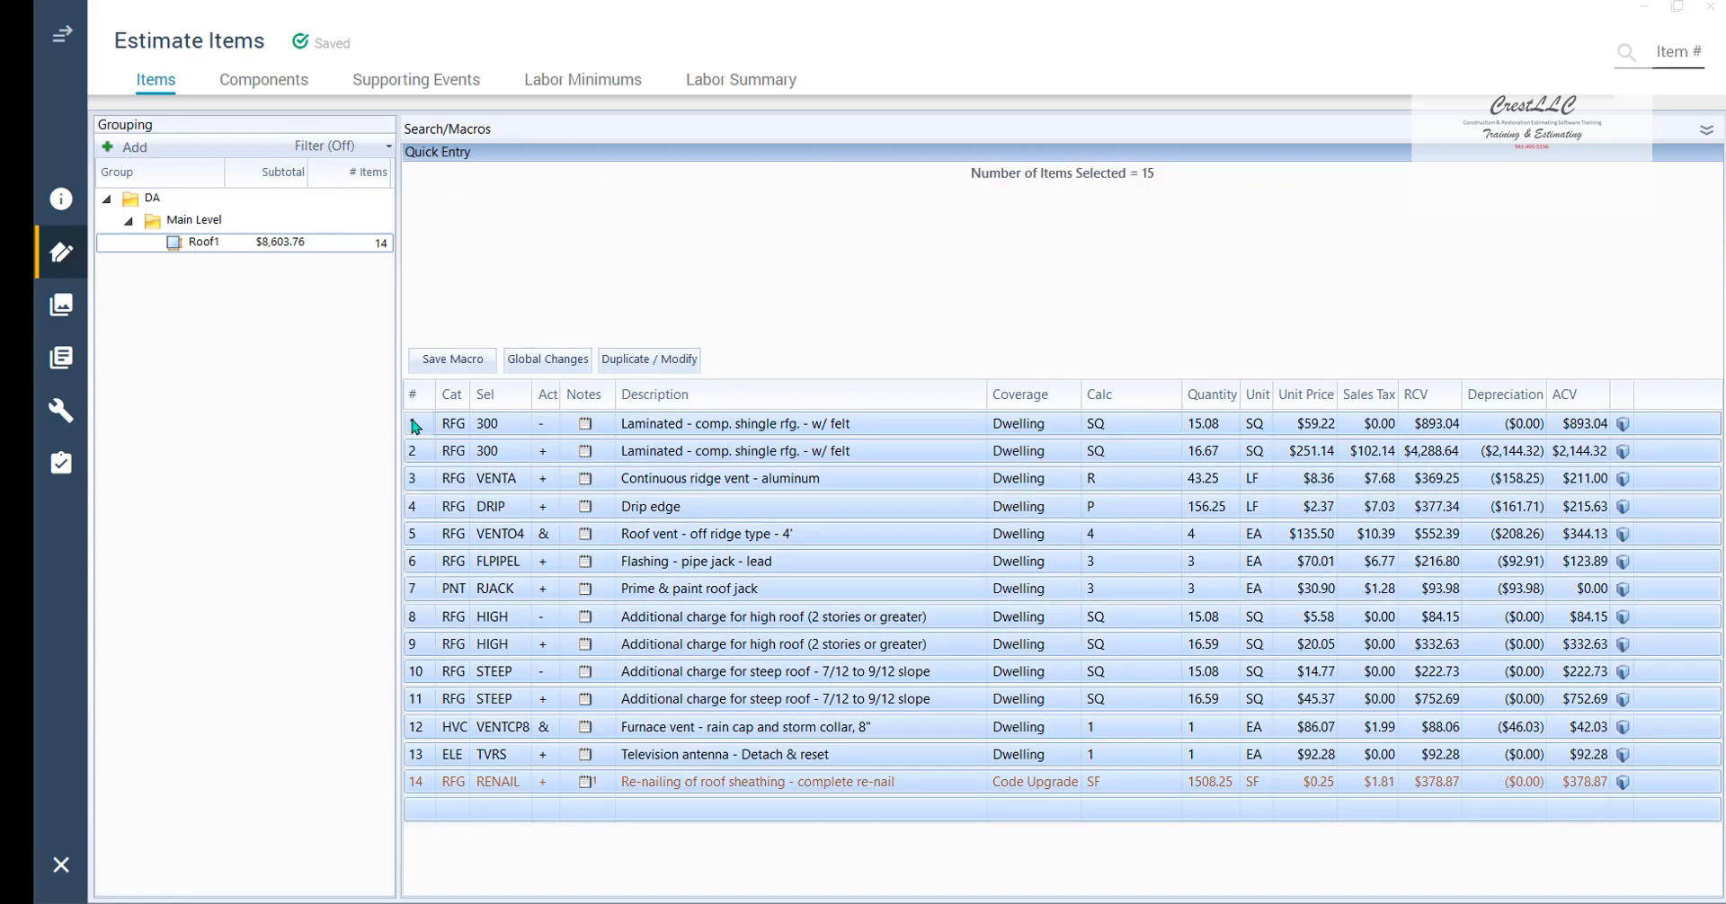
left_click(418, 730, "ctrl")
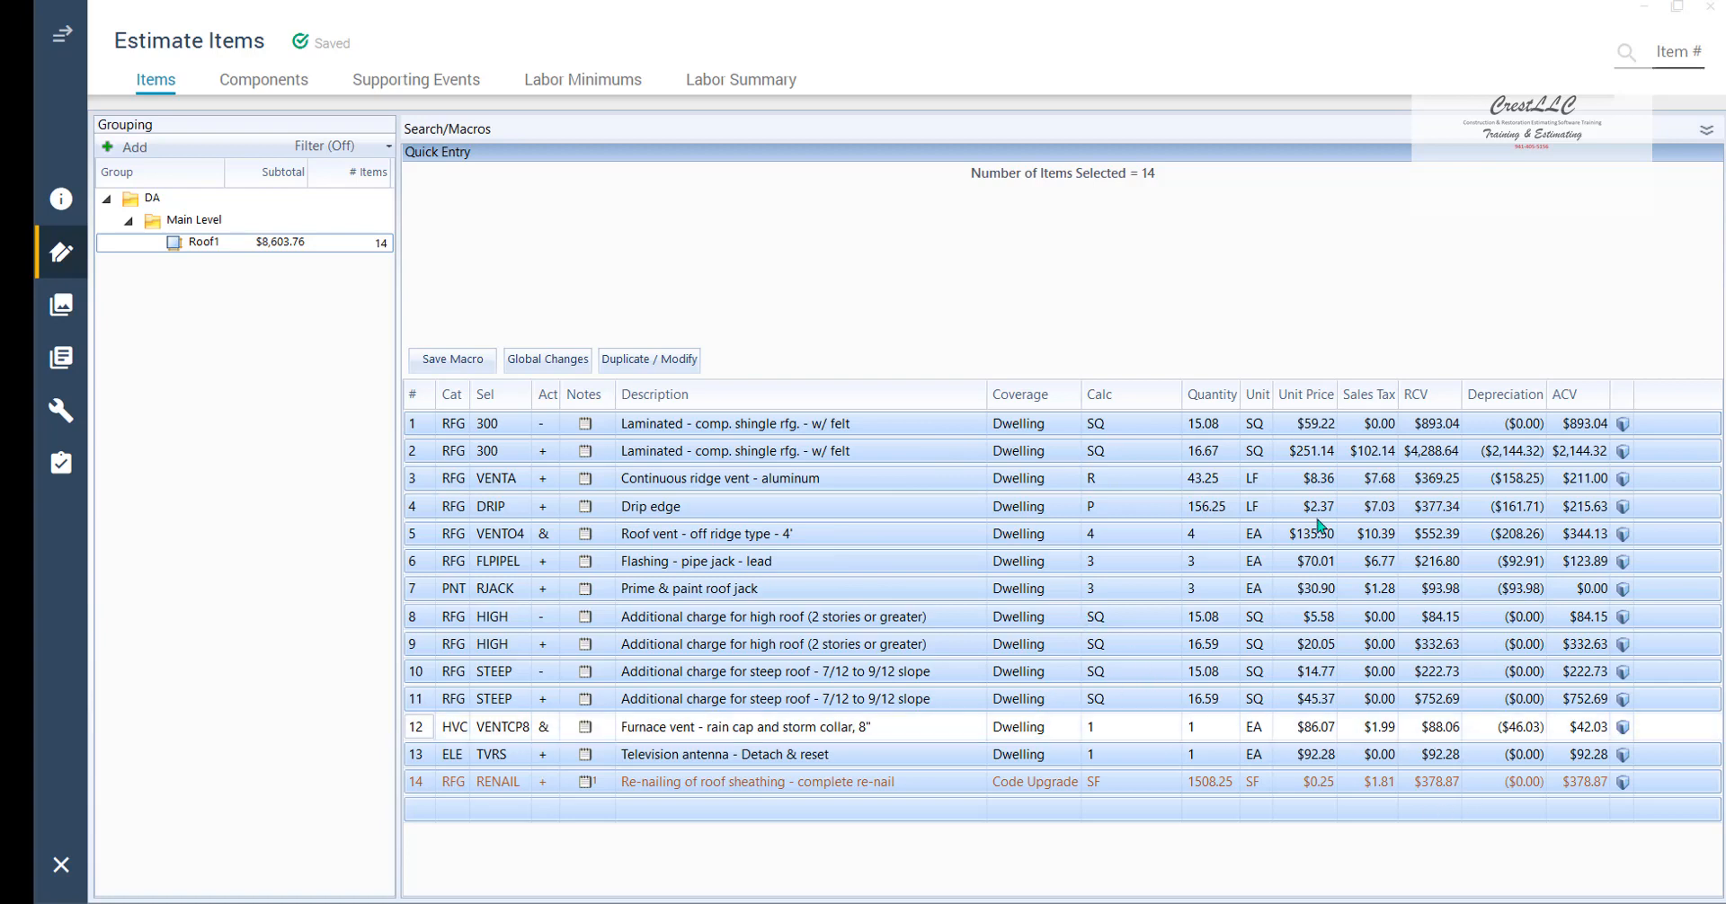
Run a global depreciation change on the selected items, depreciating by an amount of 0 and replacing all items.
left_click(534, 361)
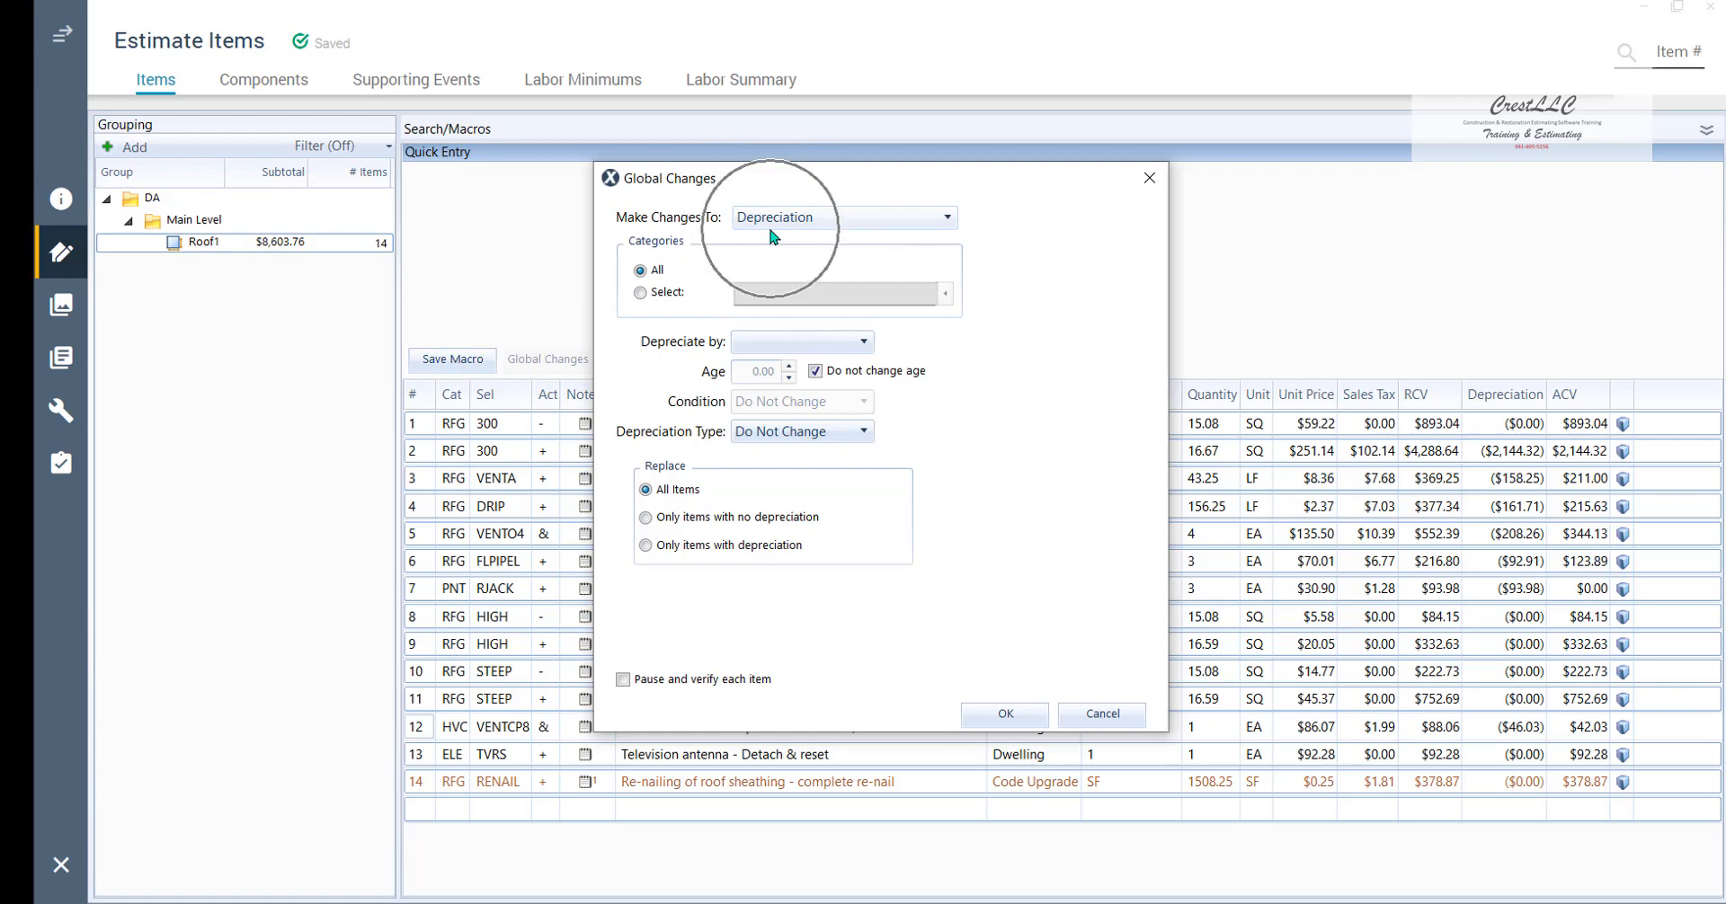
left_click(866, 345)
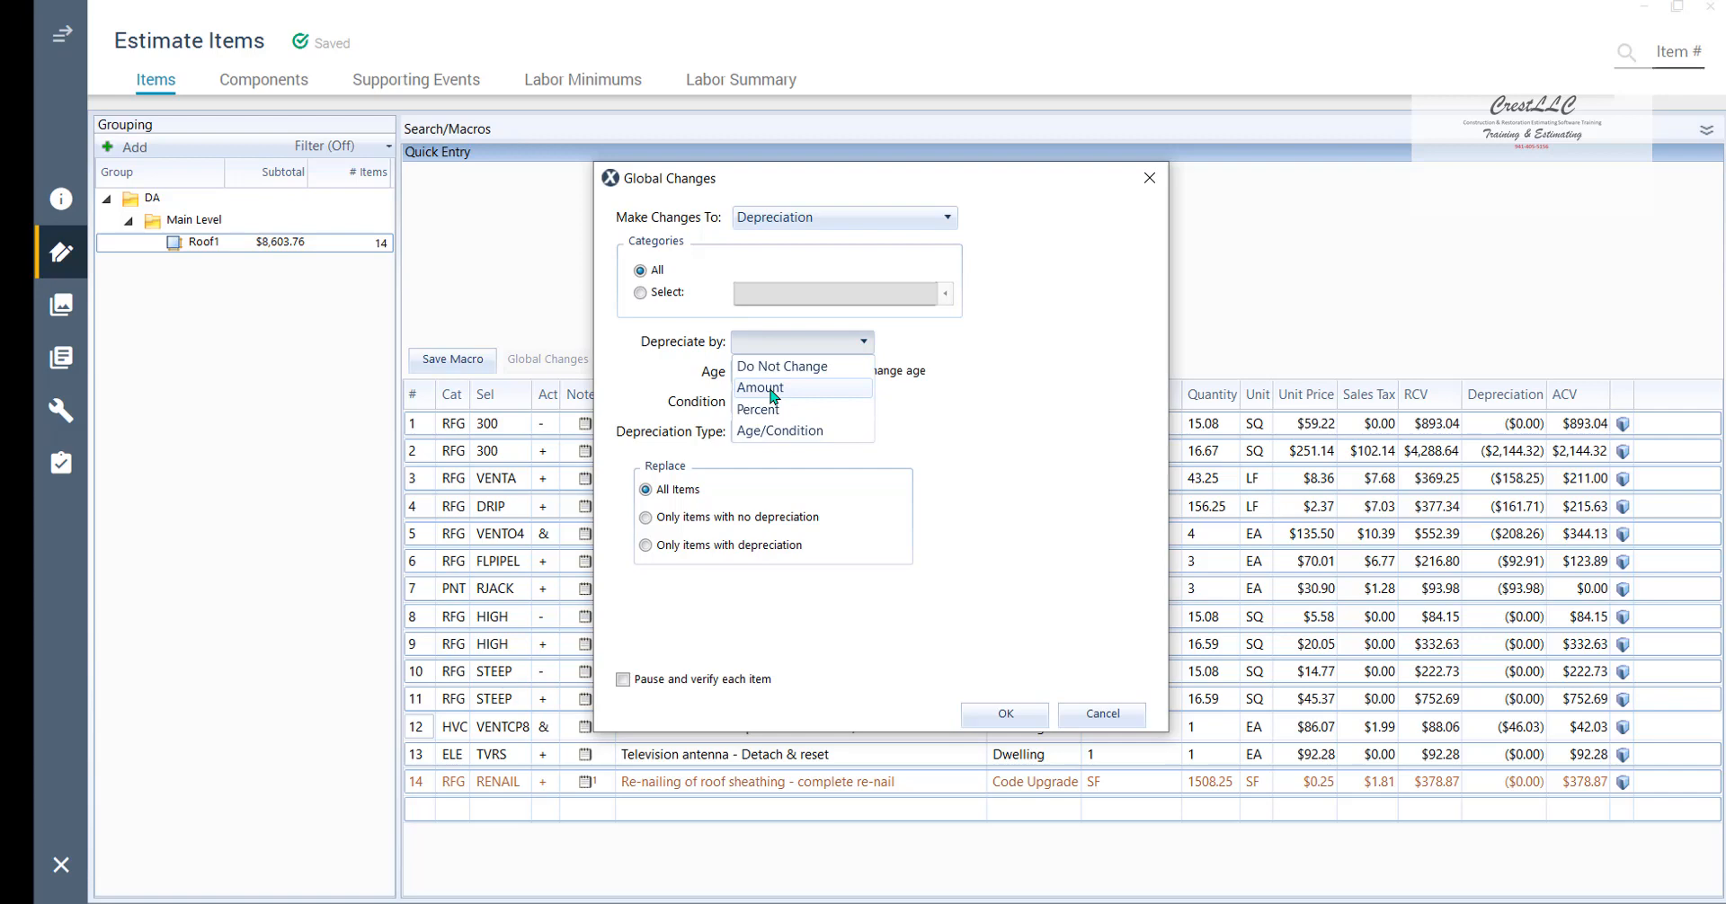
left_click(773, 396)
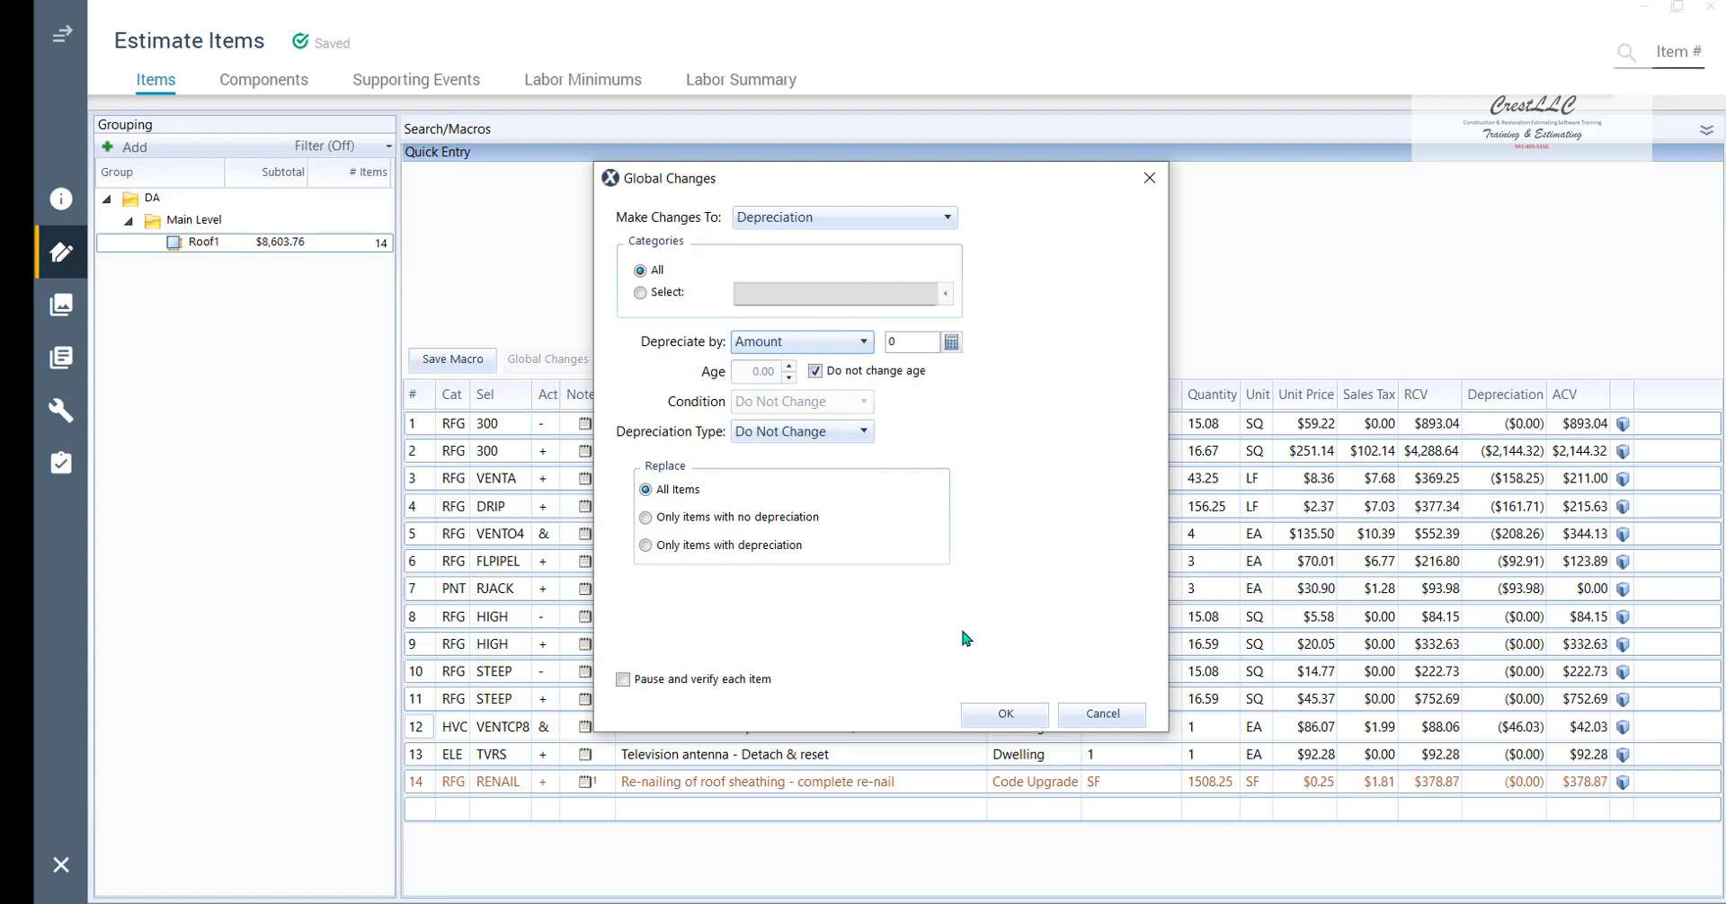
left_click(989, 717)
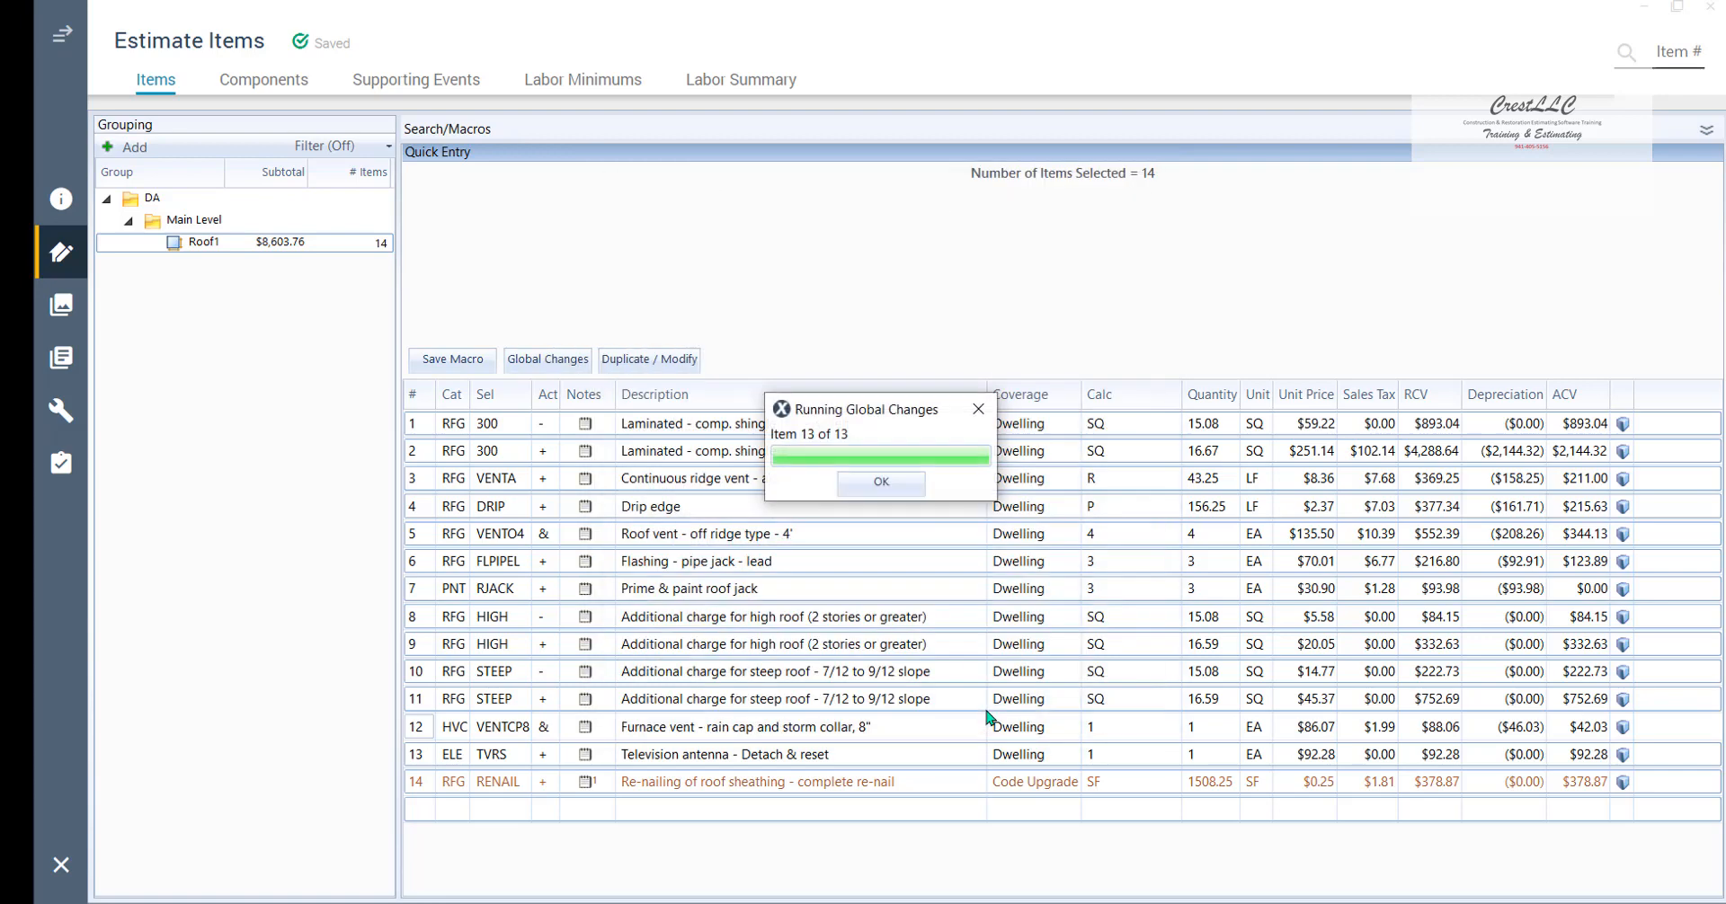
left_click(896, 492)
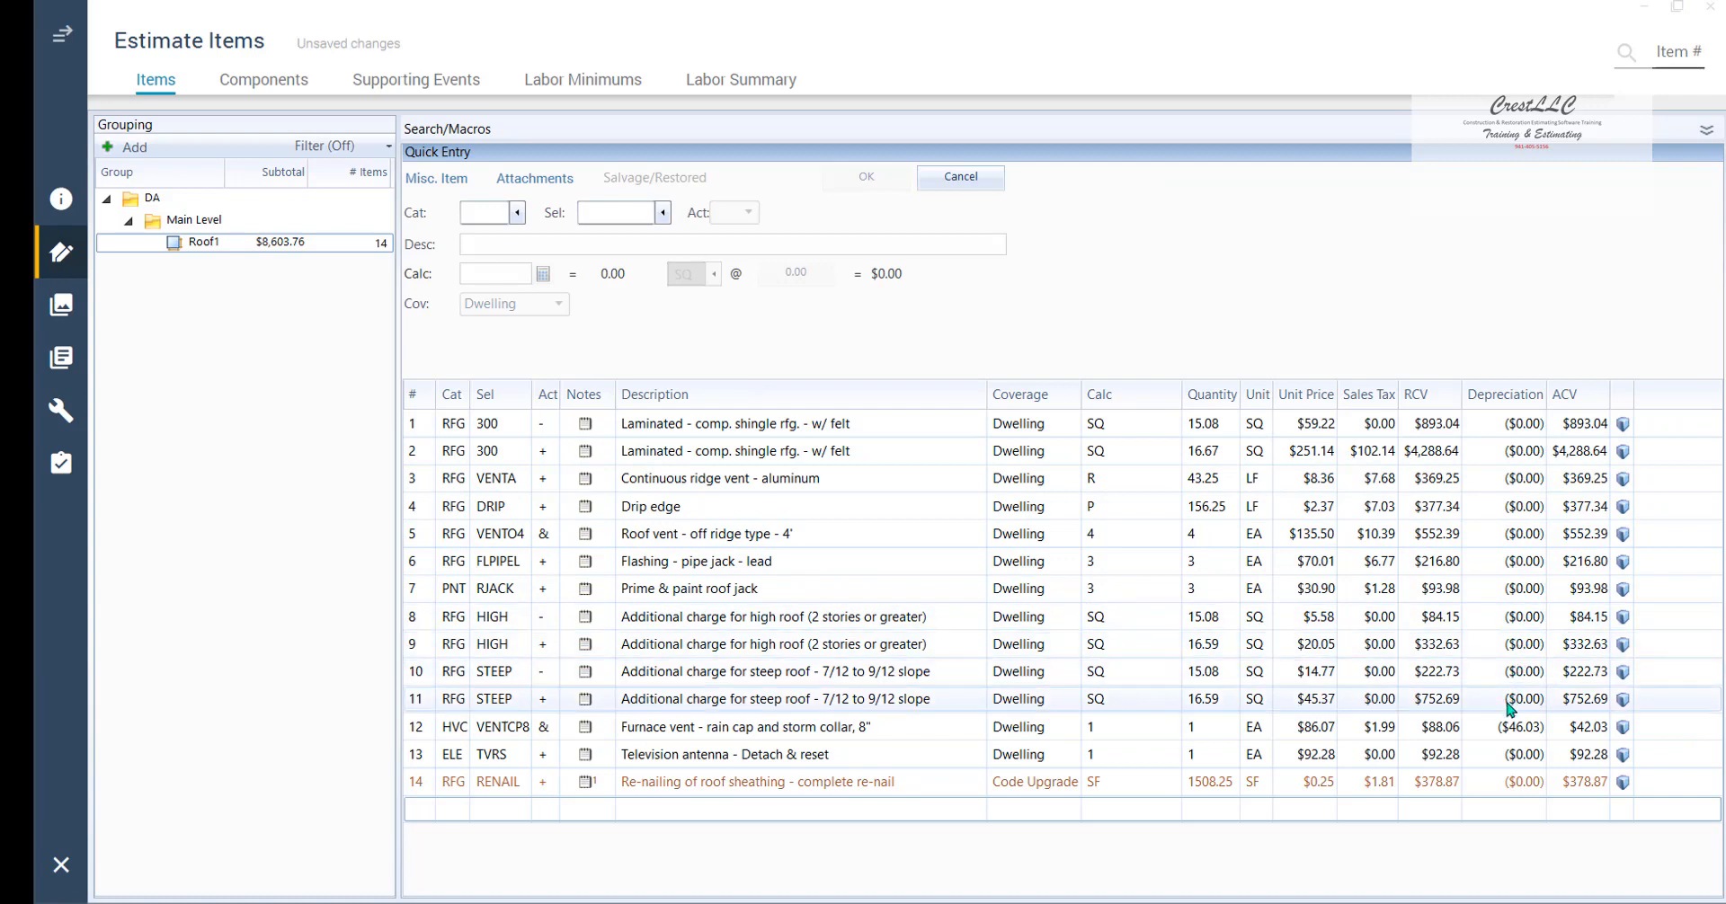
Compare the furnace vent line's depreciation with the Final Draft report's Dwelling summary and return to the estimate items.
left_click(1694, 737)
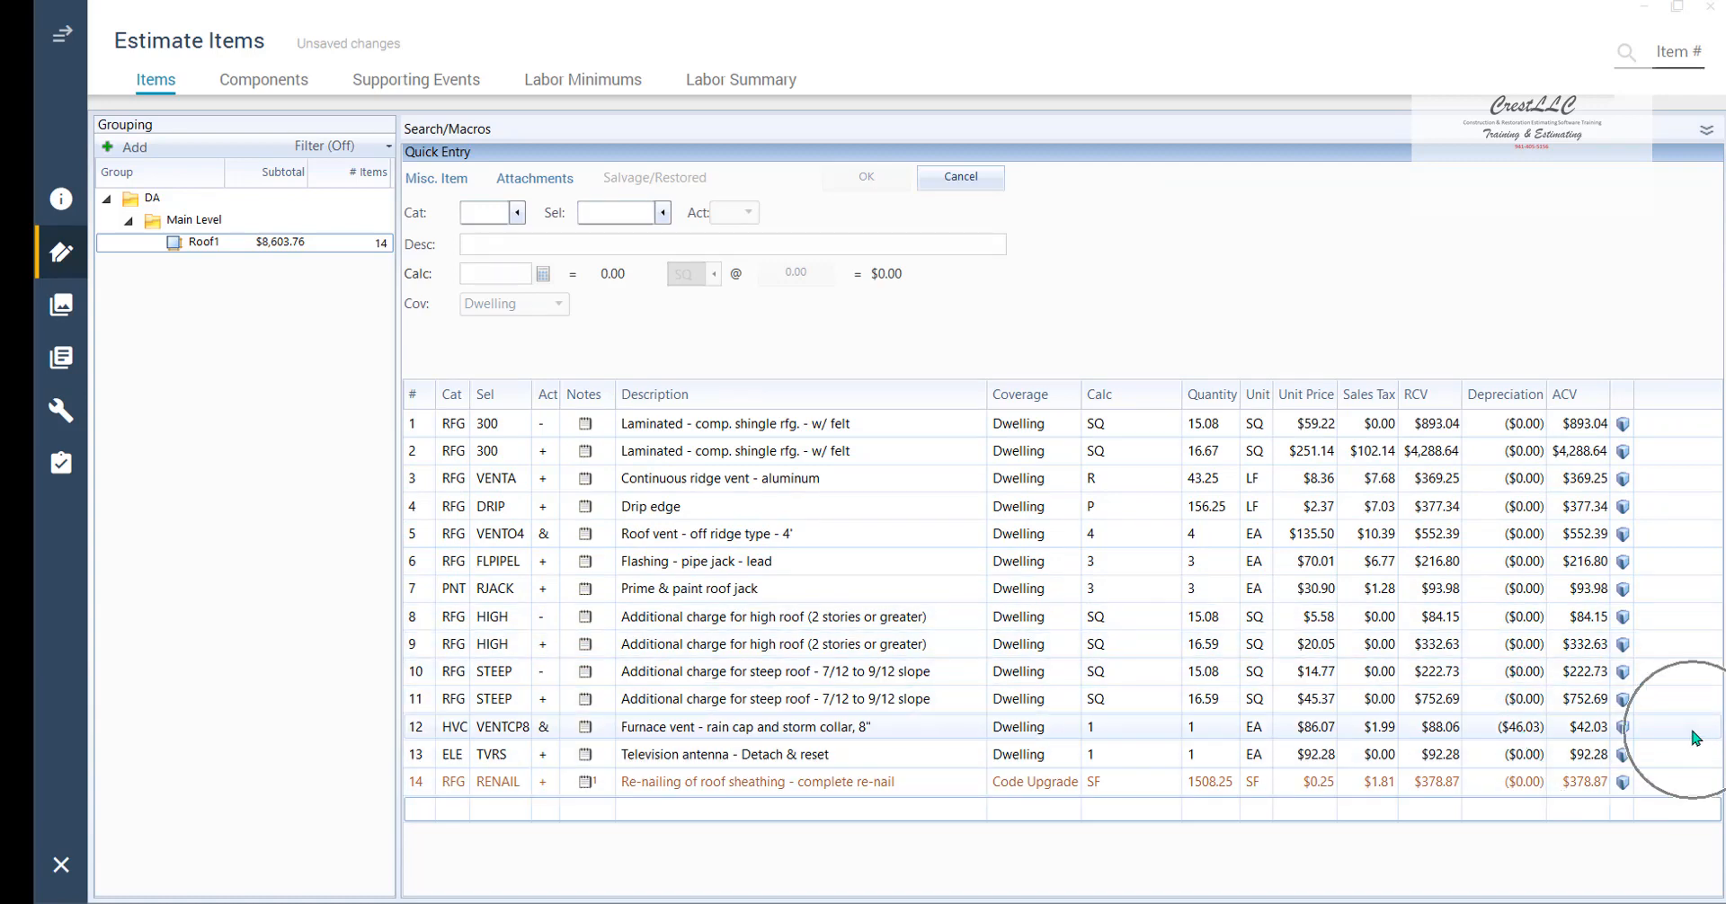
left_click(1521, 730)
key("ctrl")
key("ctrl")
key("ctrl")
key("ctrl")
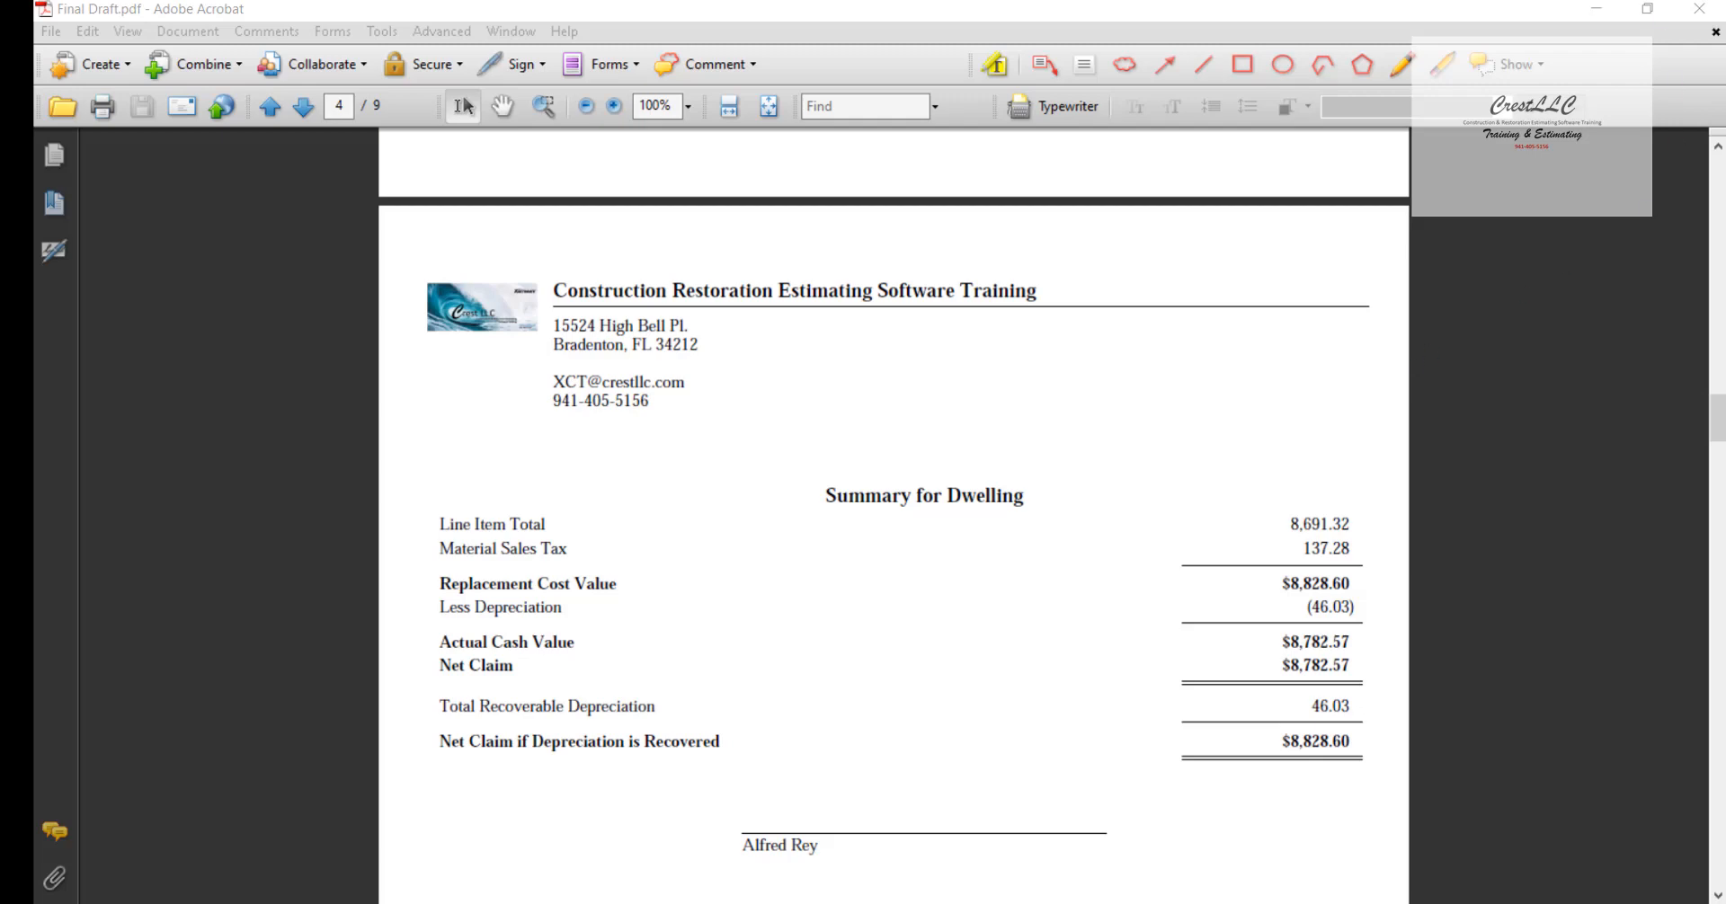
left_click(1699, 8)
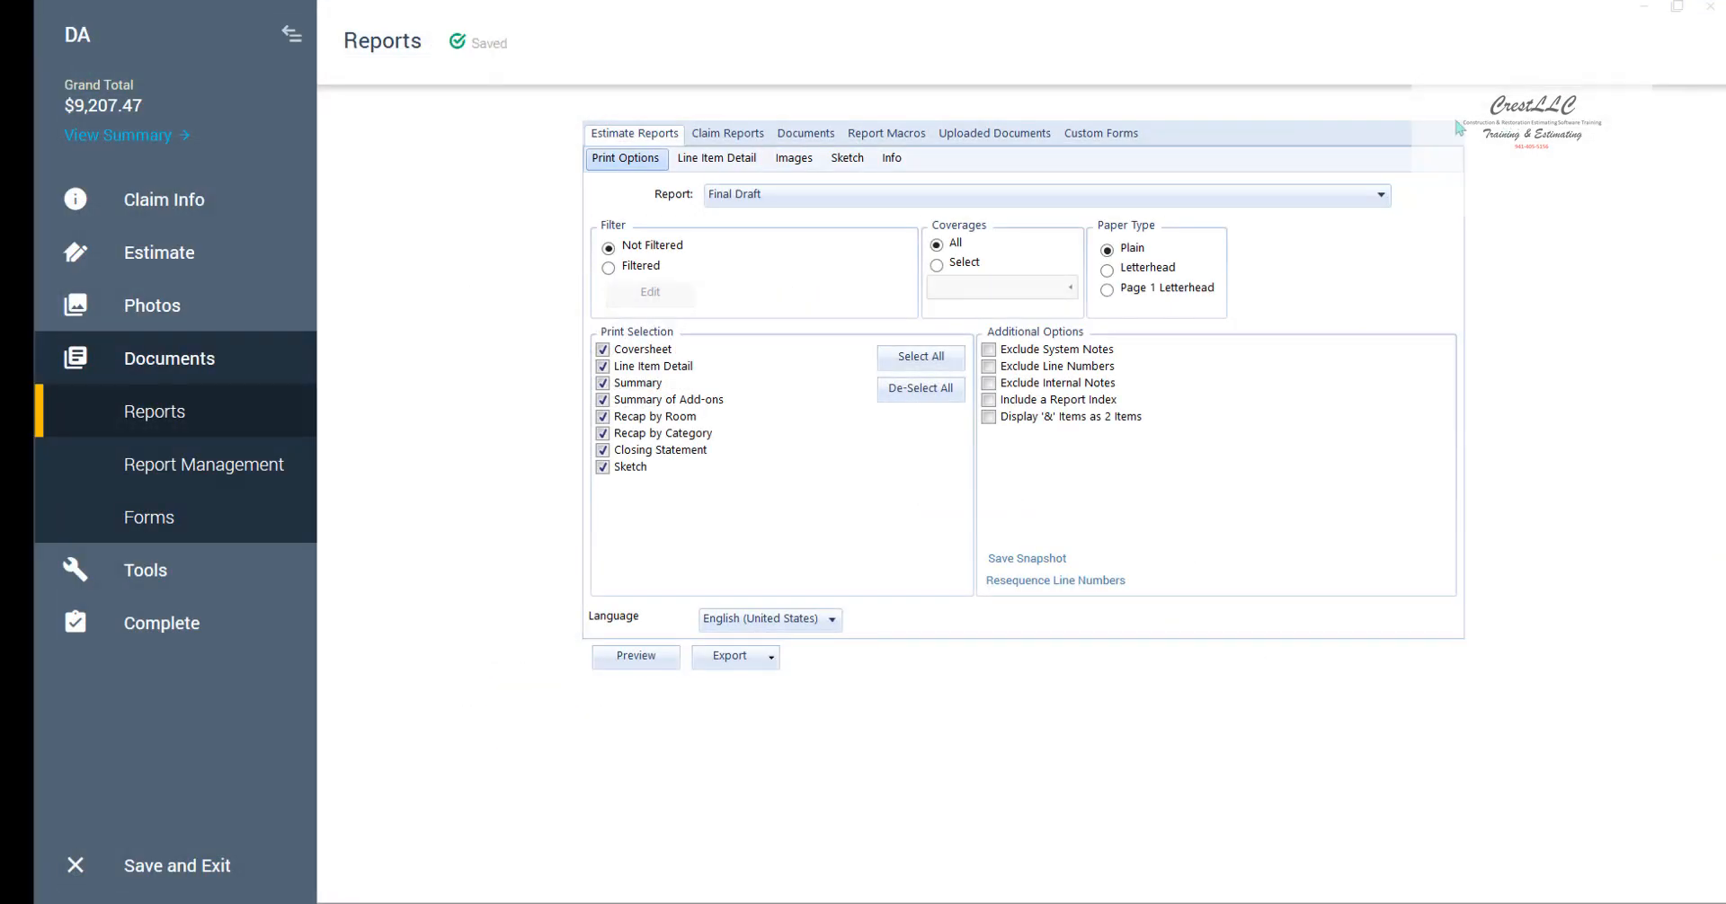
left_click(186, 261)
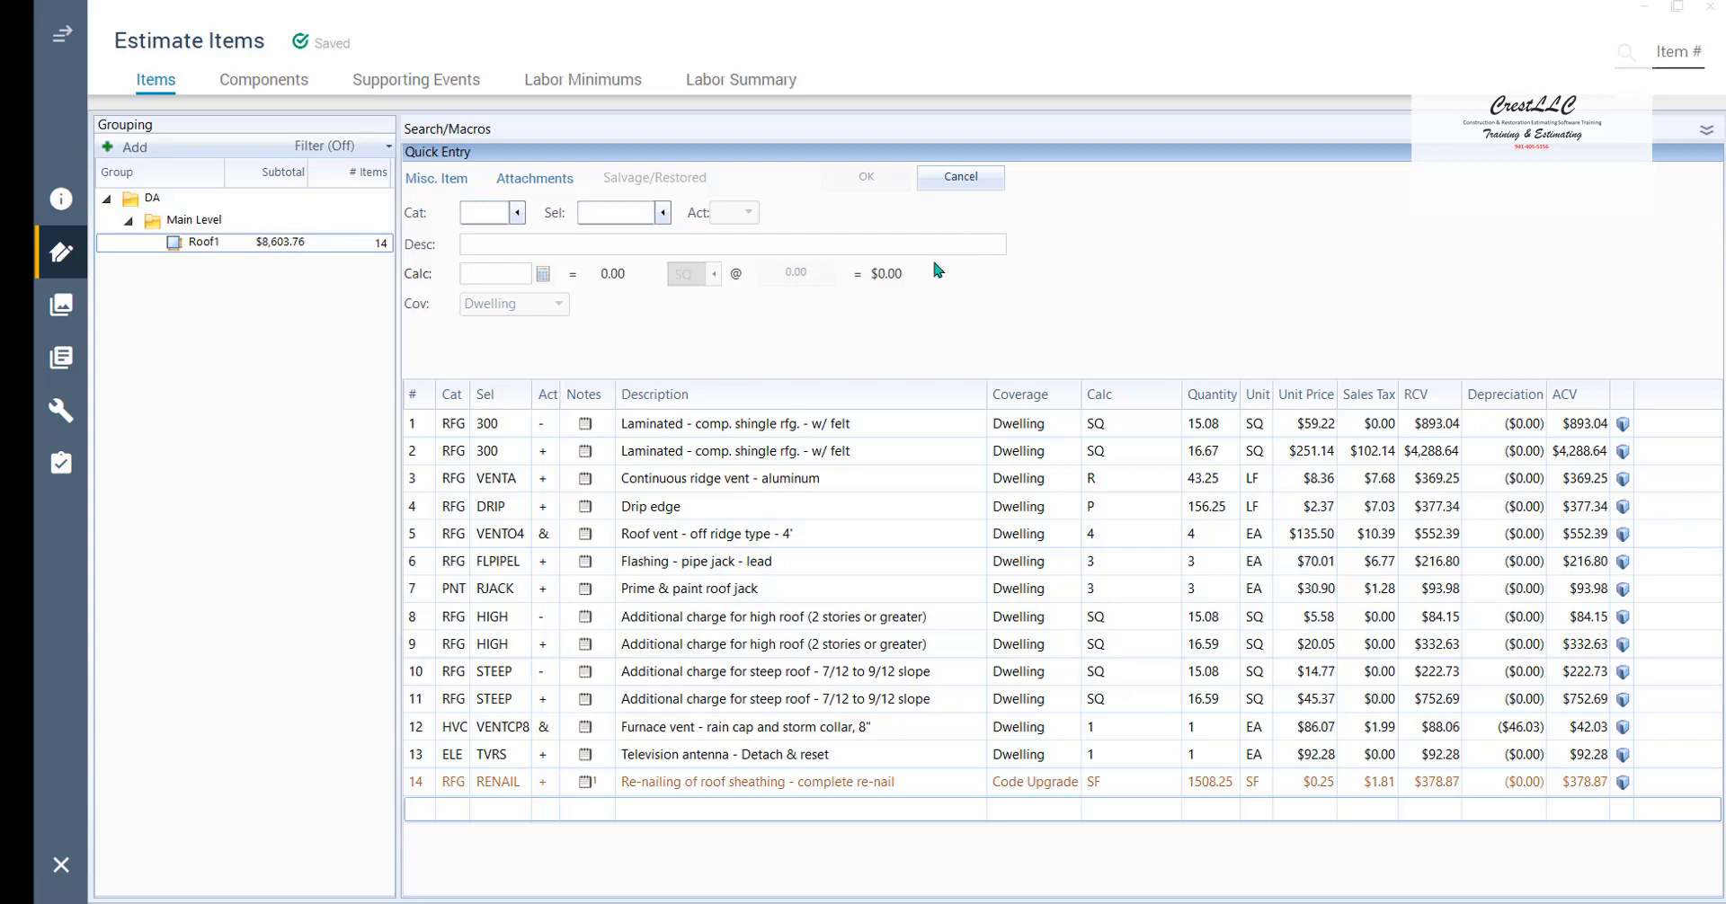
Examine the Roof1 subtotal in the grouping and the furnace vent line (item 12).
left_click(273, 255)
left_click(273, 256)
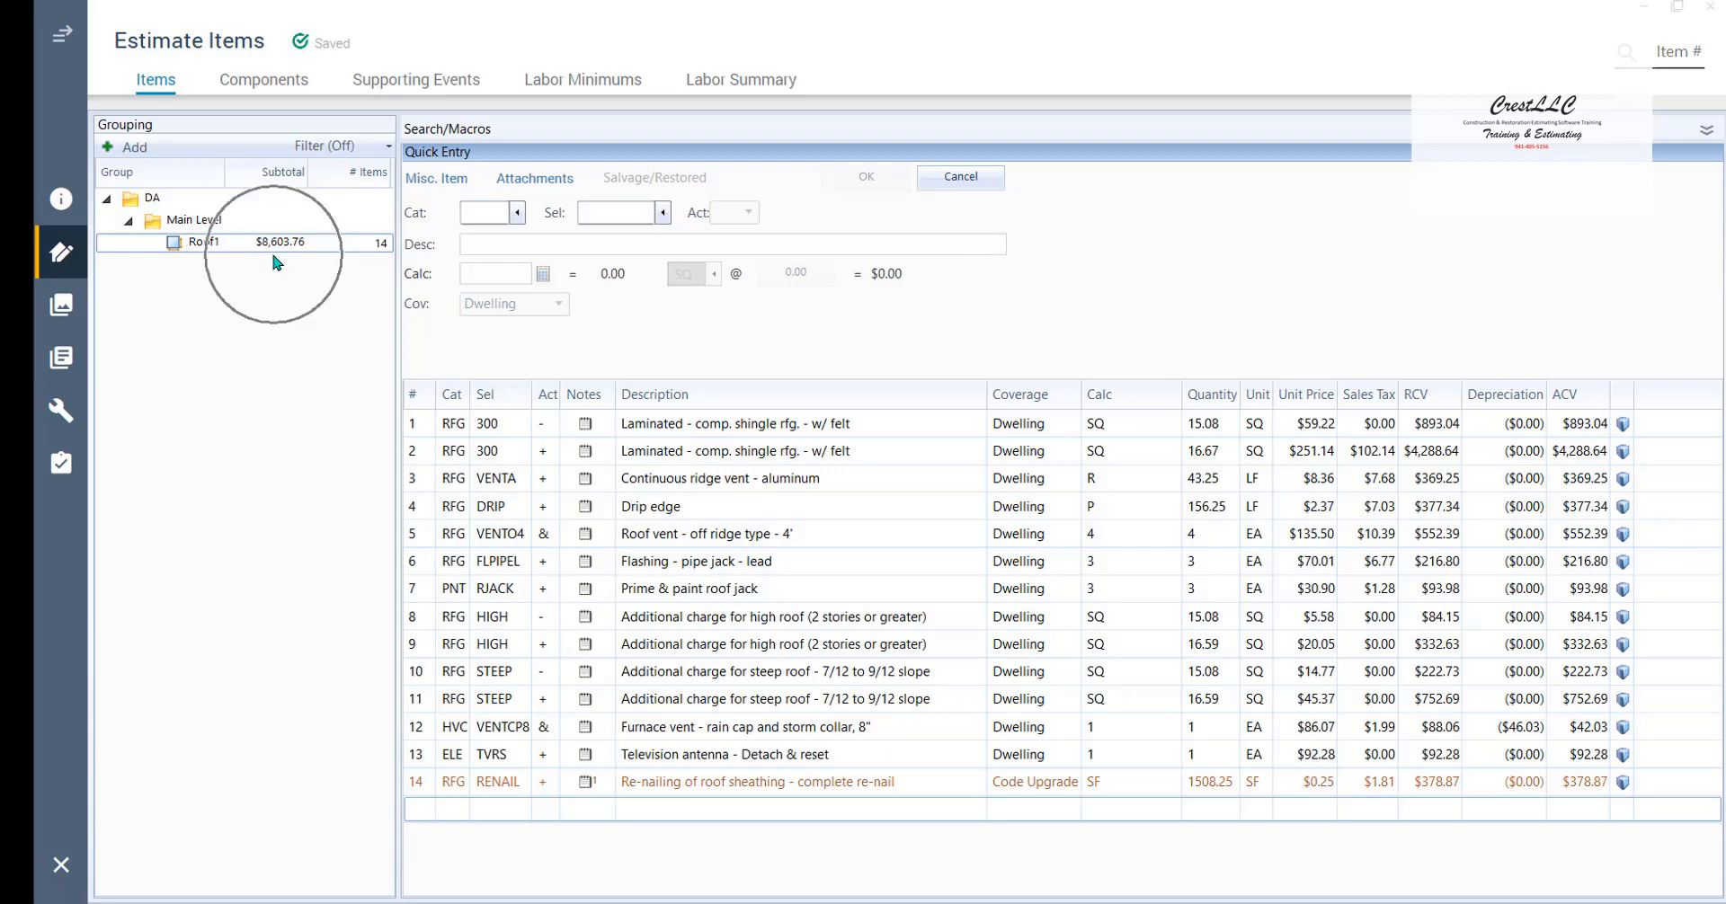
left_click(275, 256)
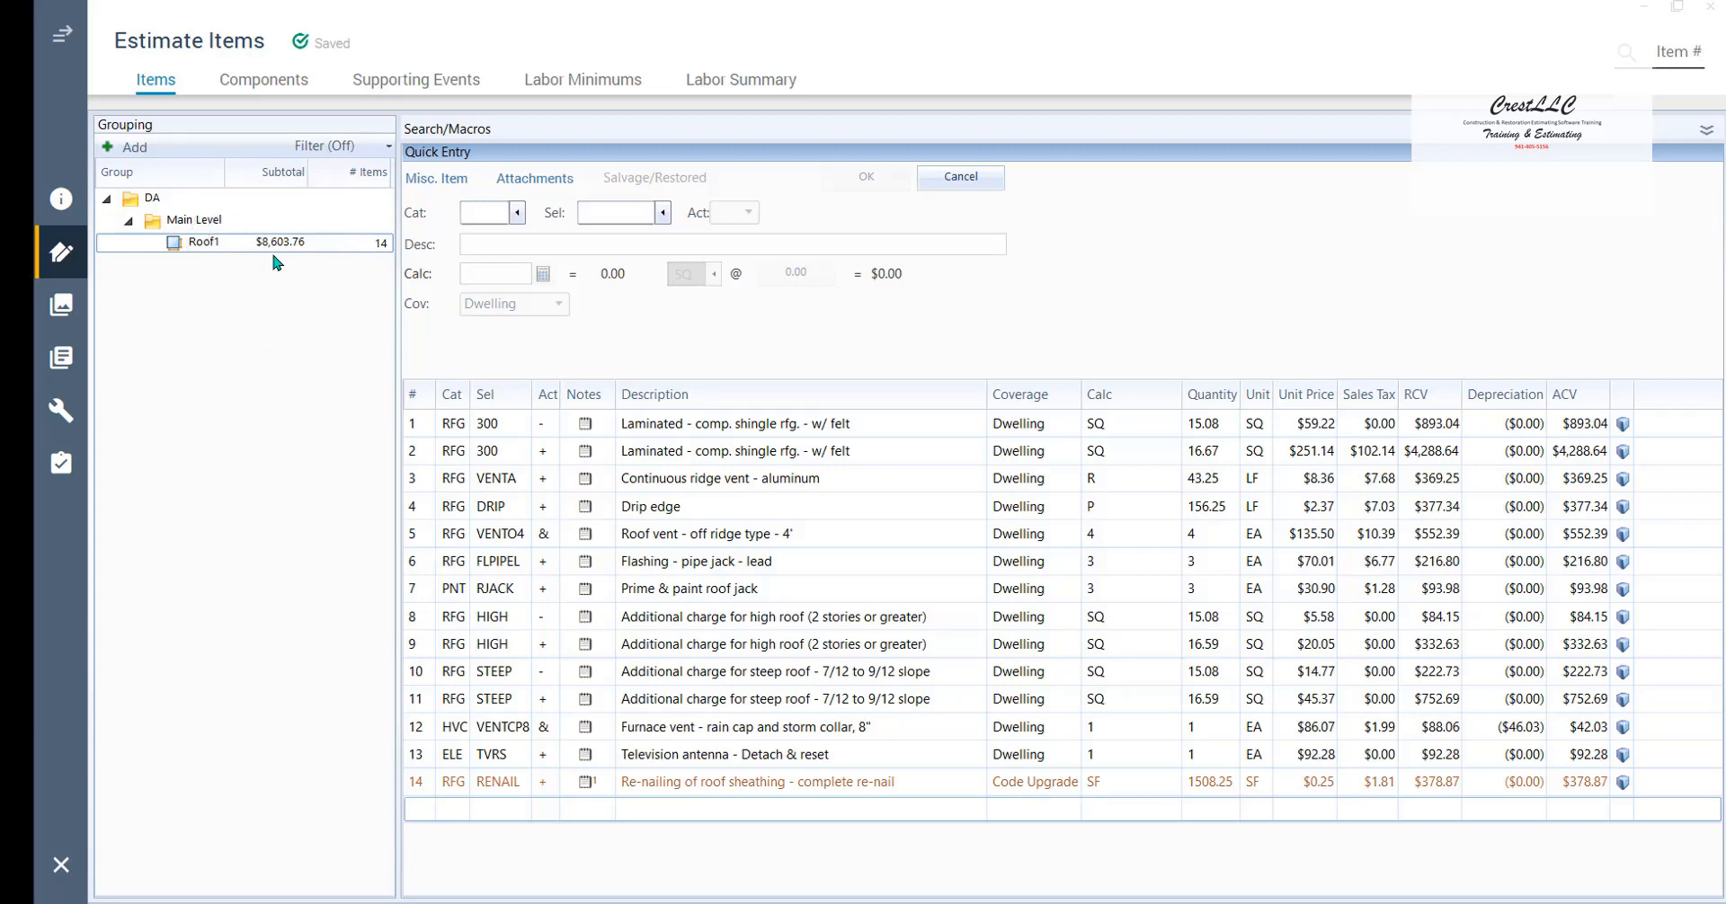
left_click(275, 257)
left_click(275, 261)
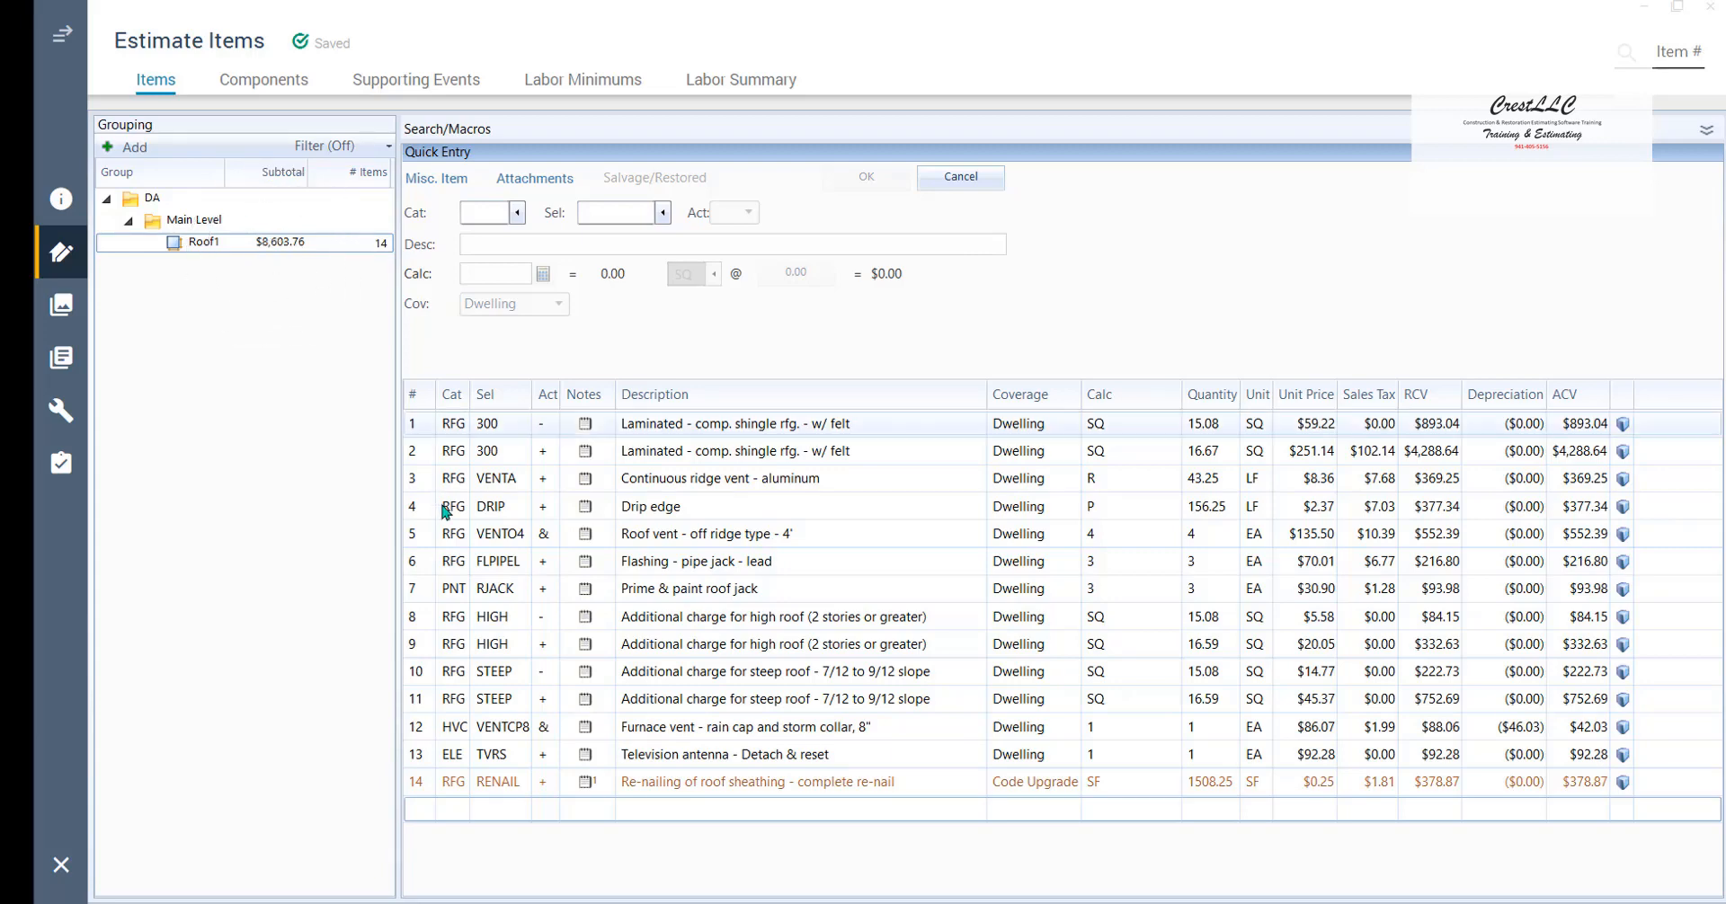
left_click(424, 728)
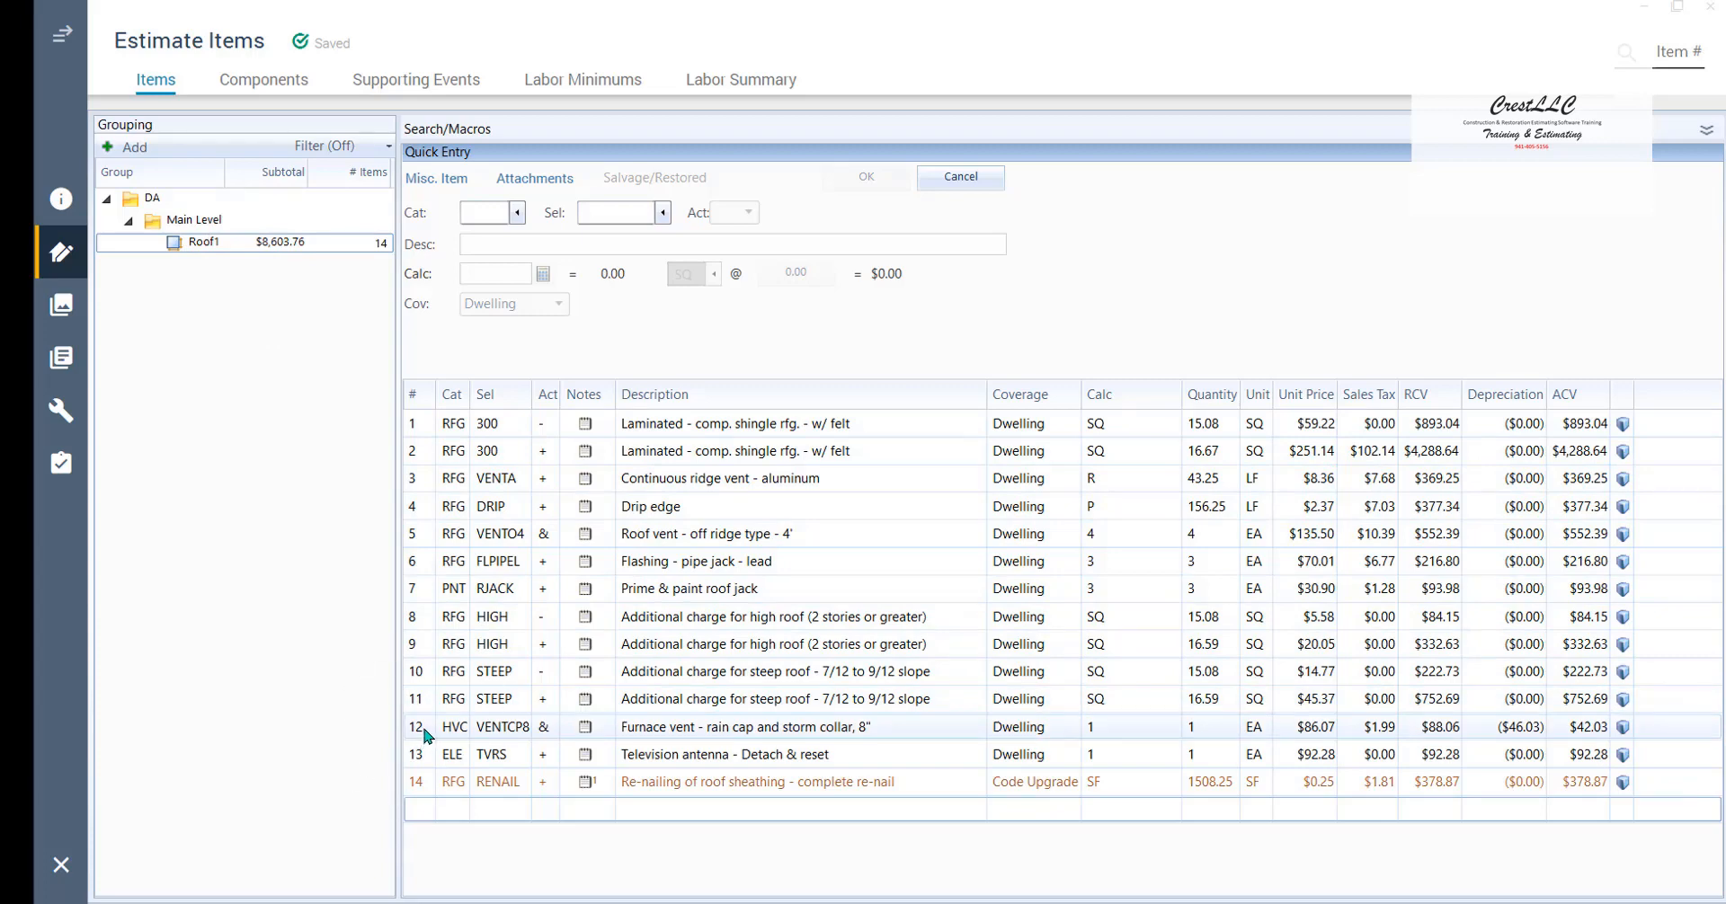
left_click(426, 733)
left_click(427, 734)
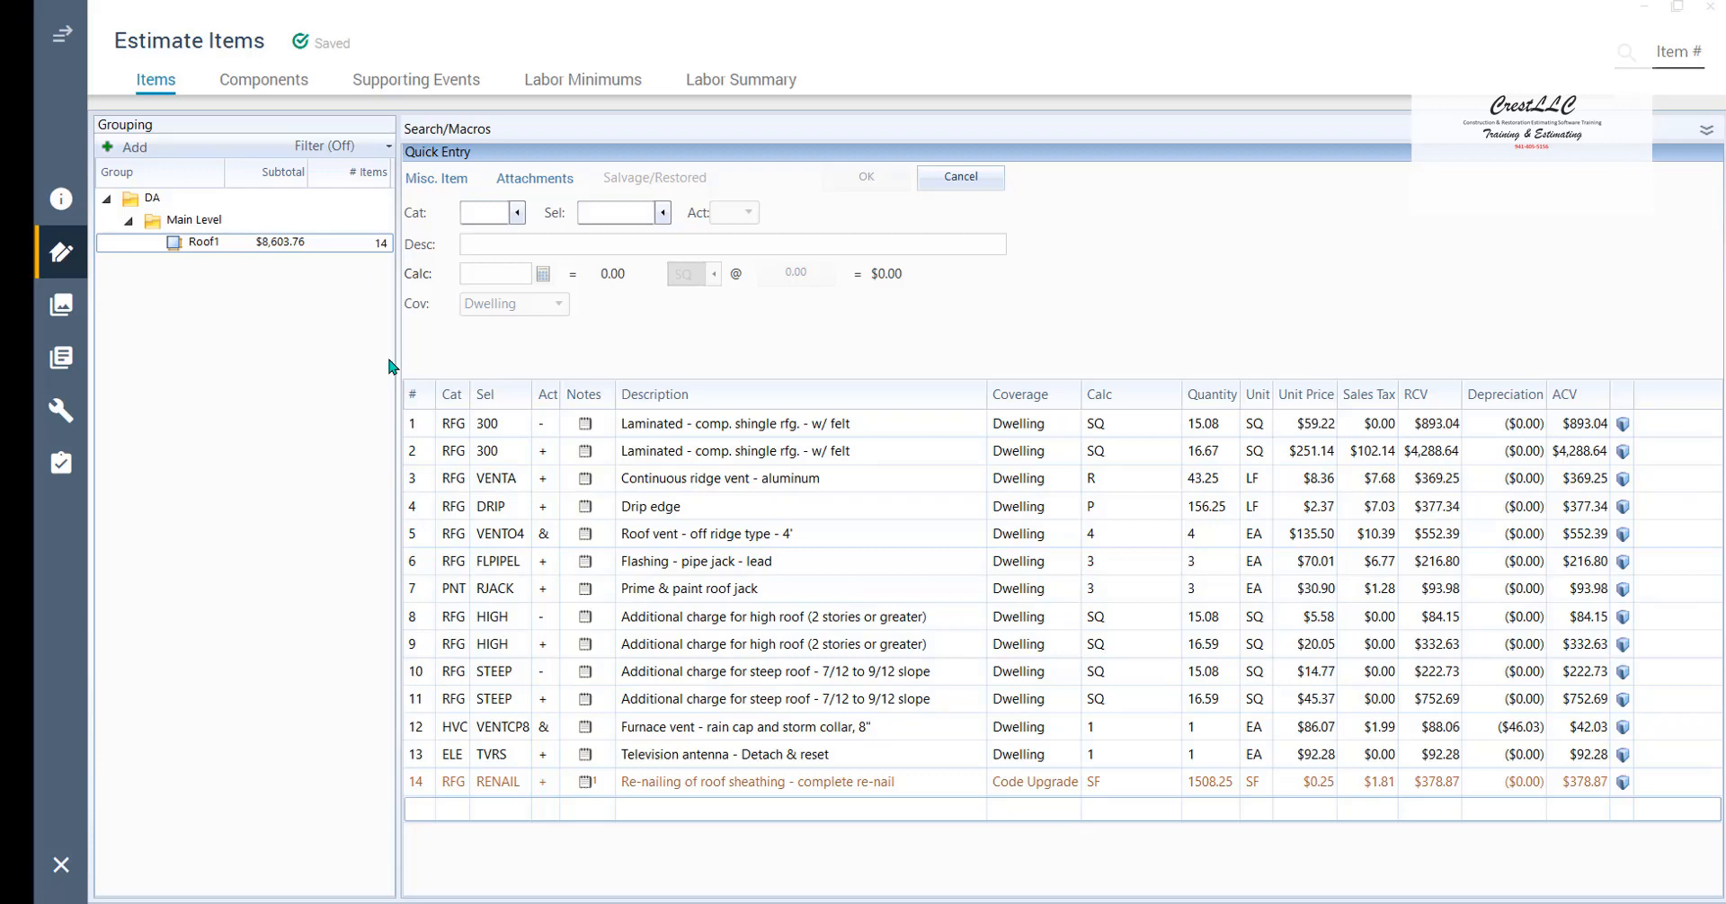
Select line items 1 through 11 plus items 13 and 14, leaving out the furnace vent line.
left_click(419, 426)
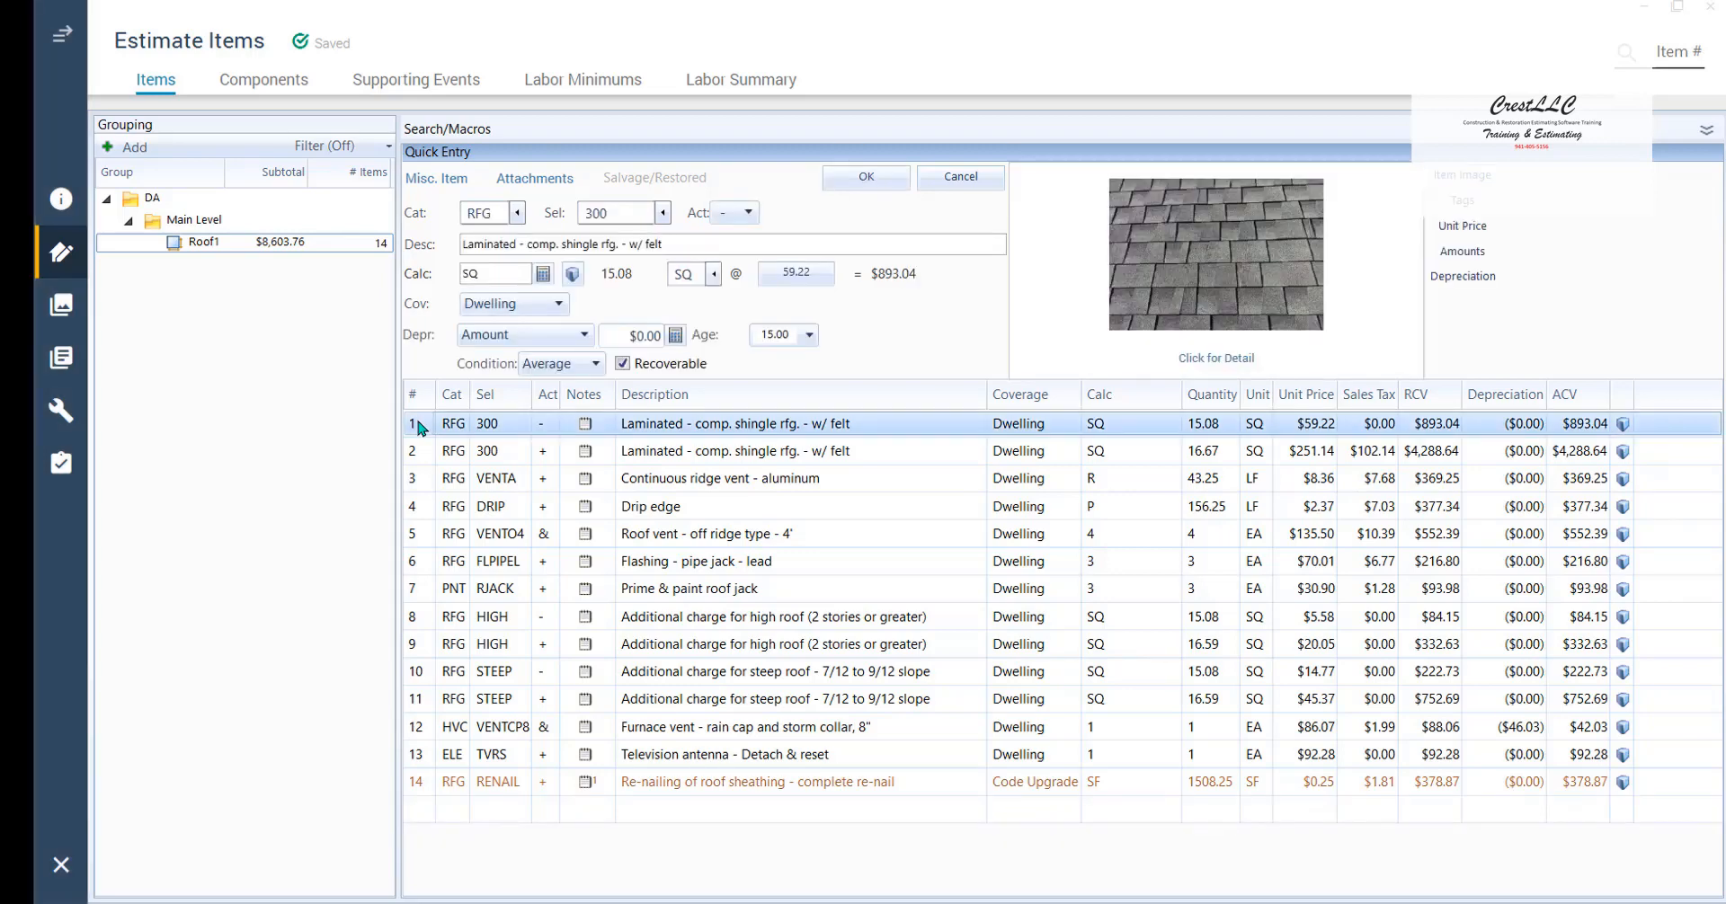
left_click(420, 703, "shift")
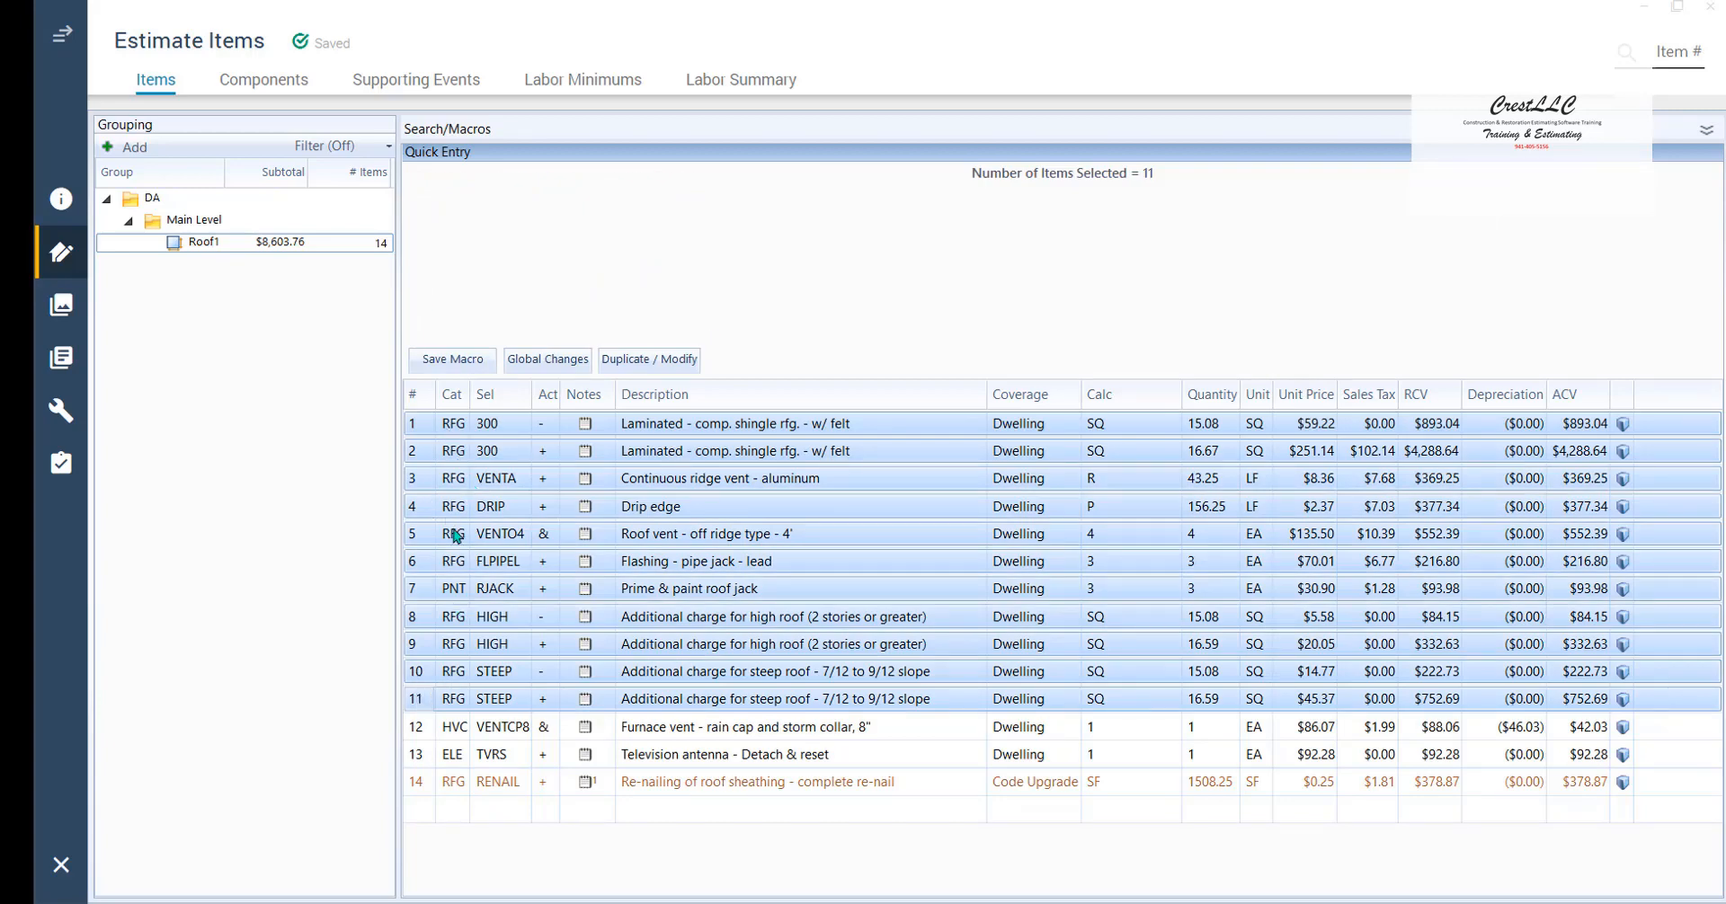
left_click(418, 759, "ctrl")
left_click(419, 782, "ctrl")
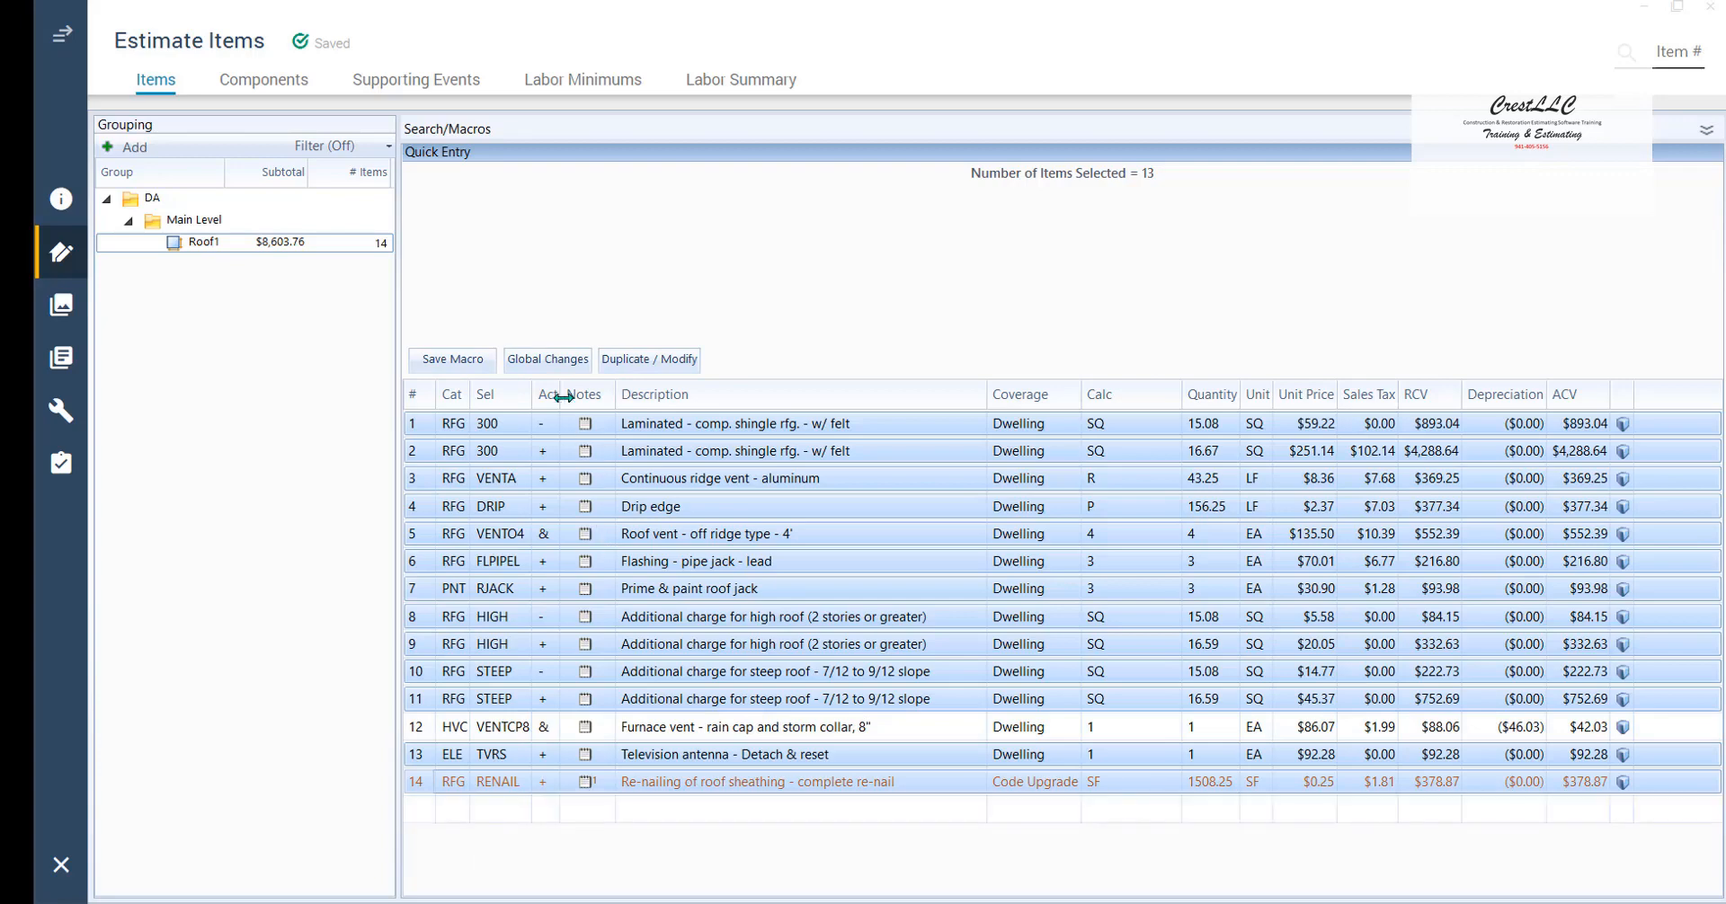
Set up a global change to Taxes/O&P/Repaired that replaces the price with a note, and open the list of price notes.
left_click(538, 362)
left_click(538, 360)
left_click(538, 360)
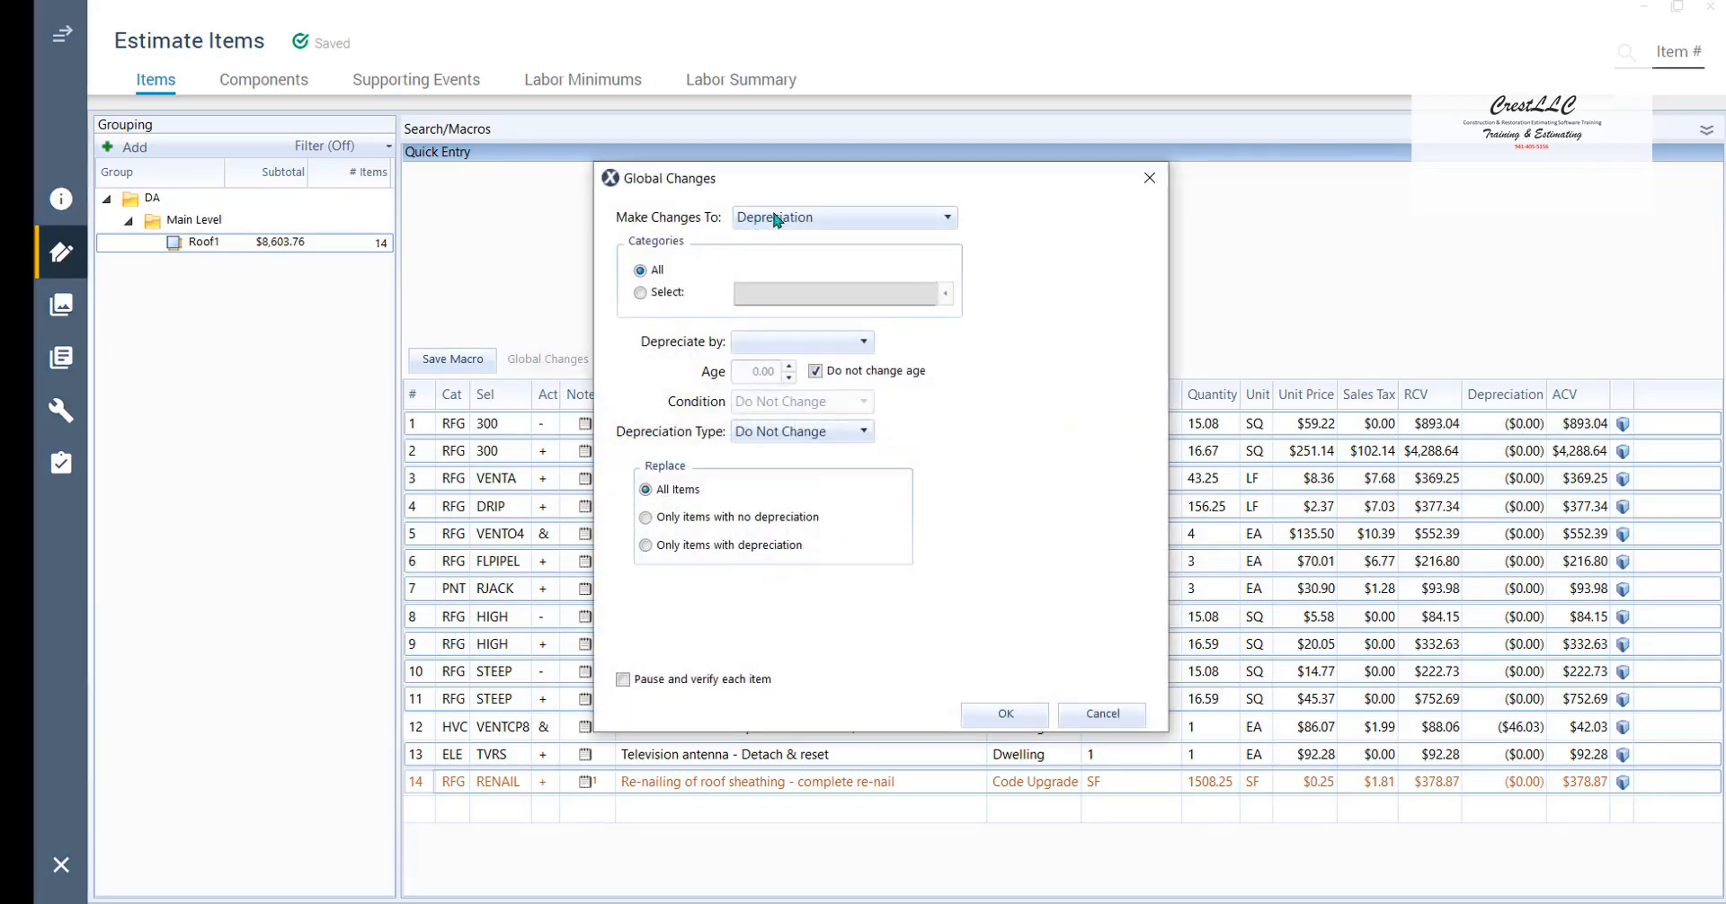
left_click(950, 221)
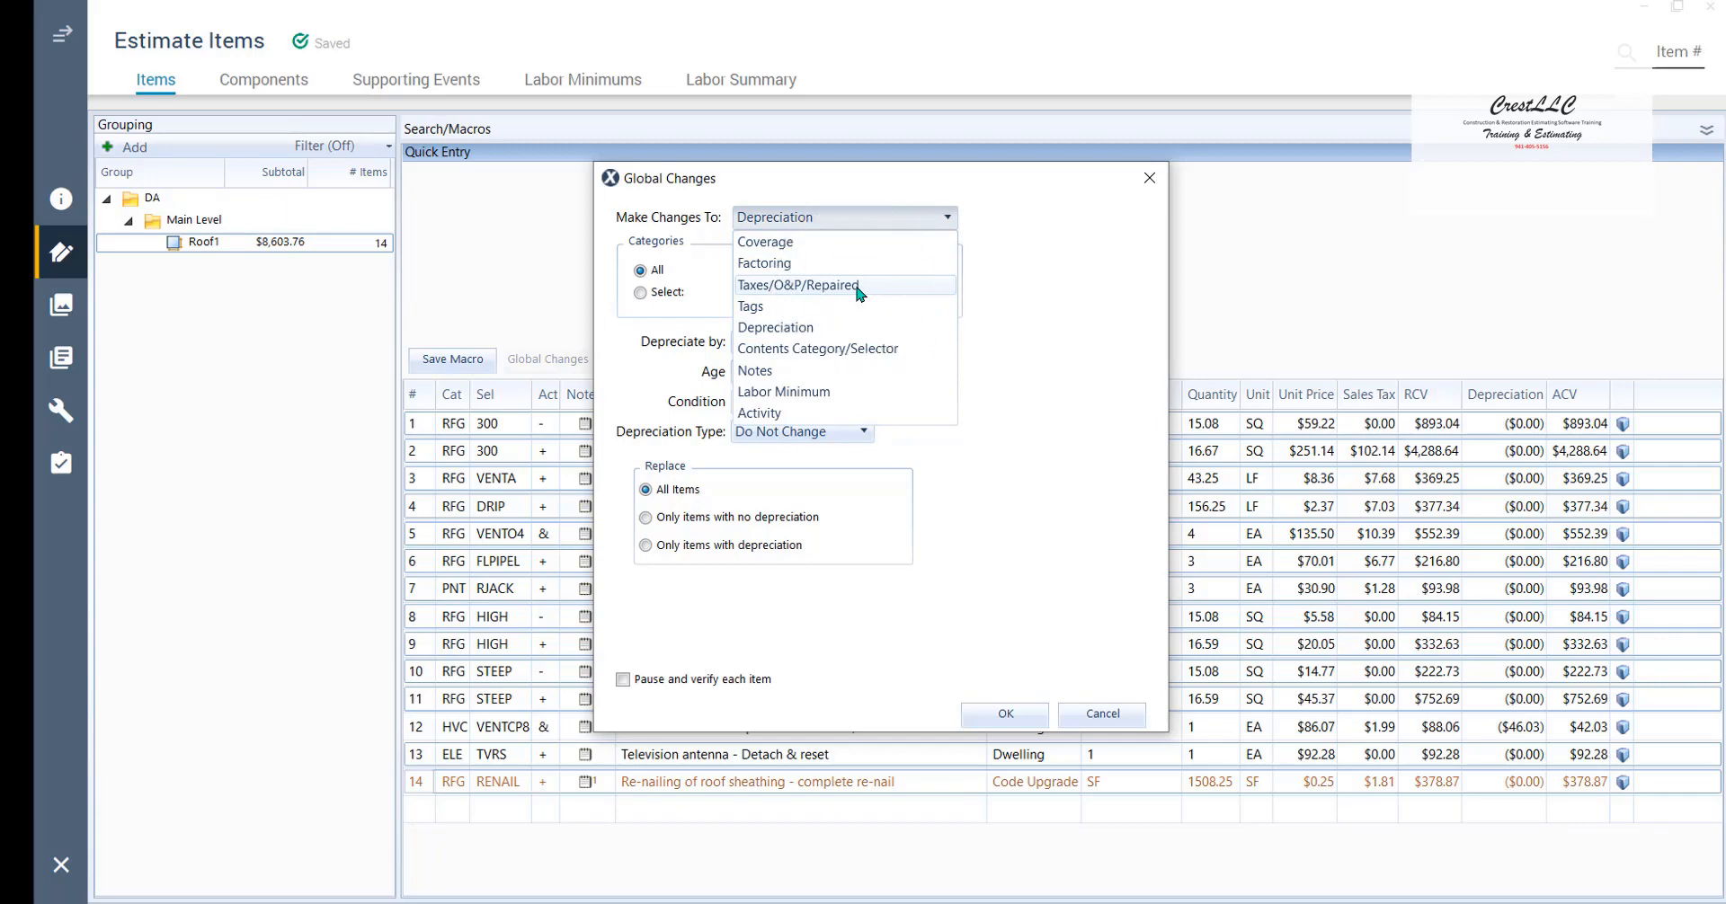
left_click(858, 286)
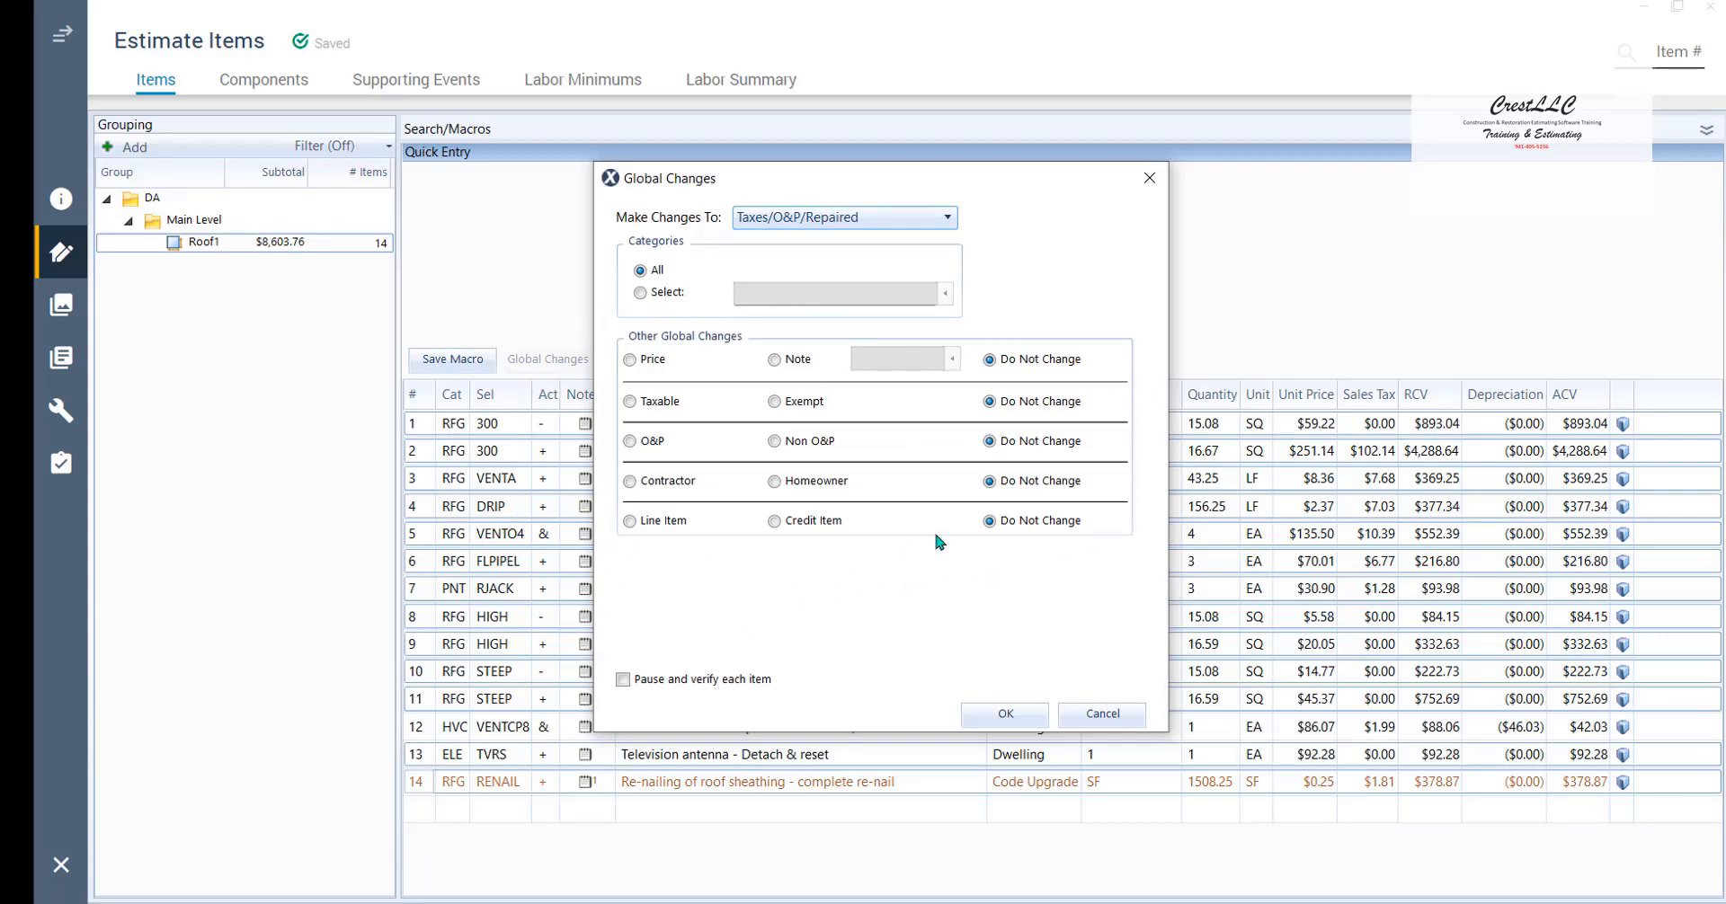
left_click(774, 361)
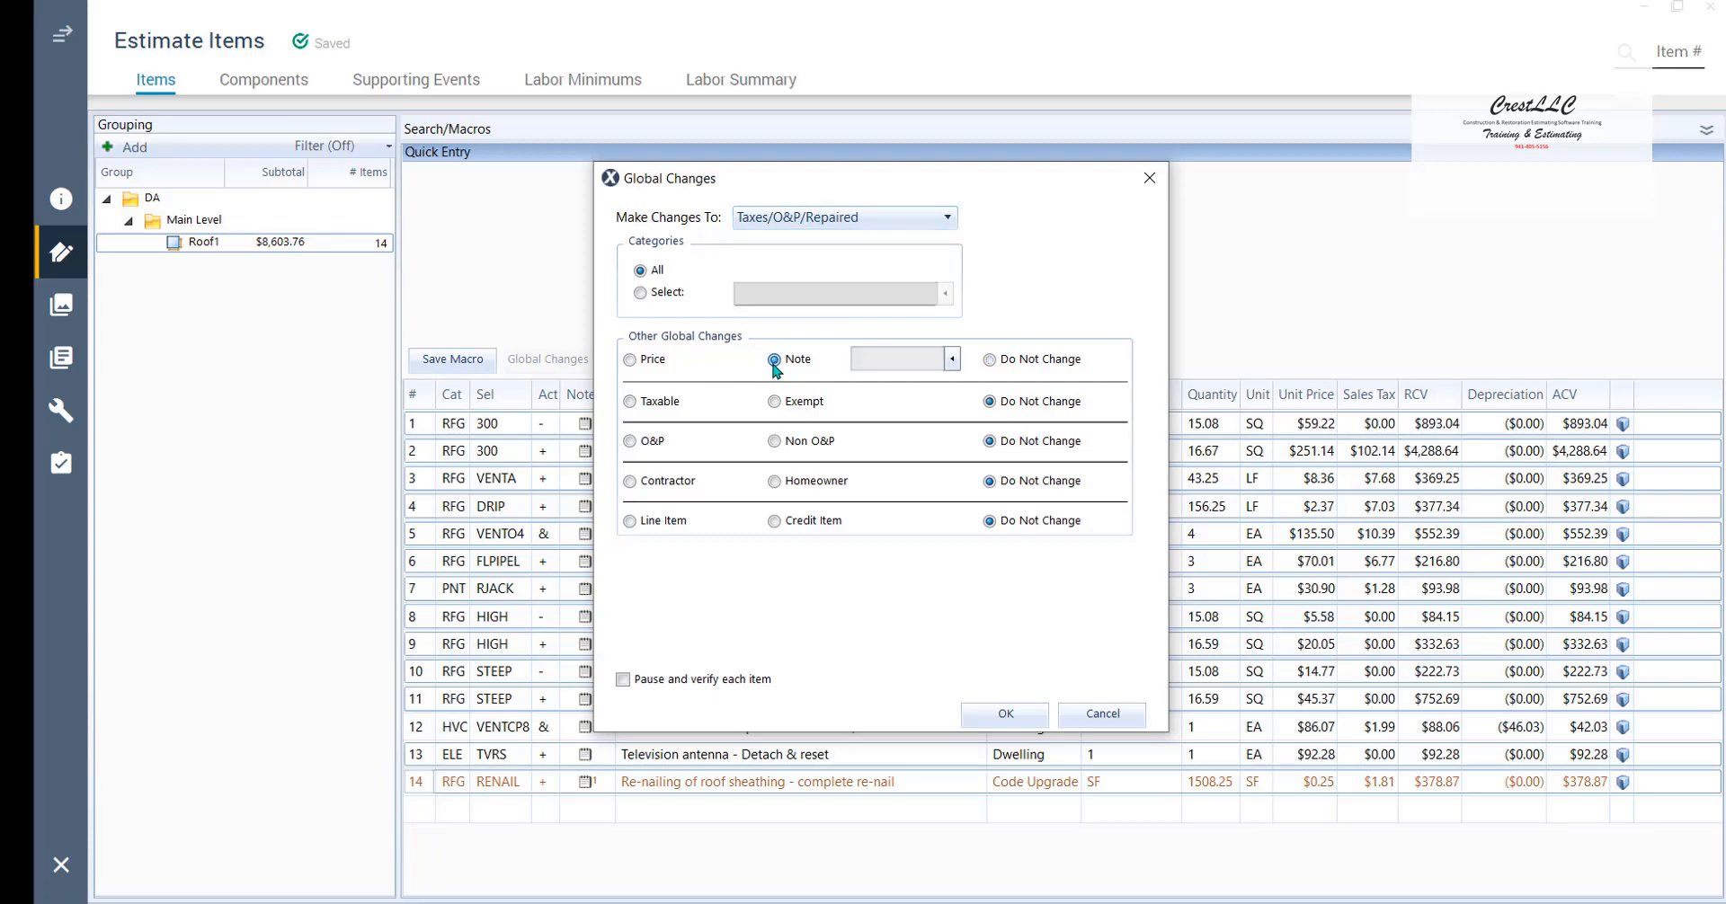
left_click(954, 361)
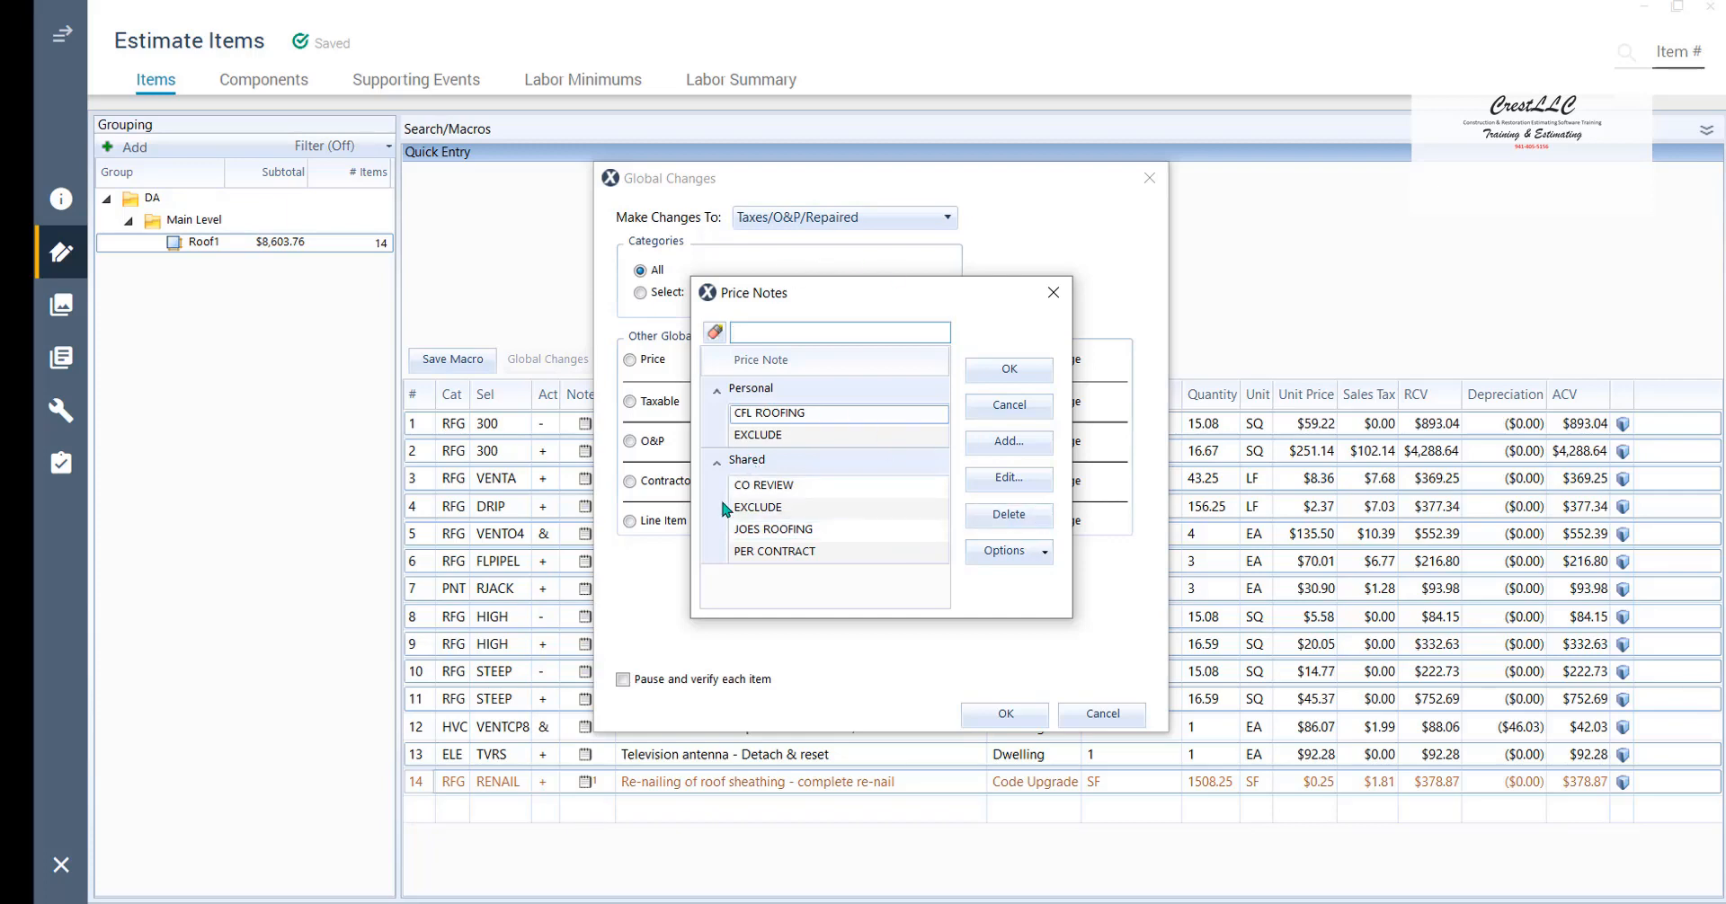
left_click(1038, 446)
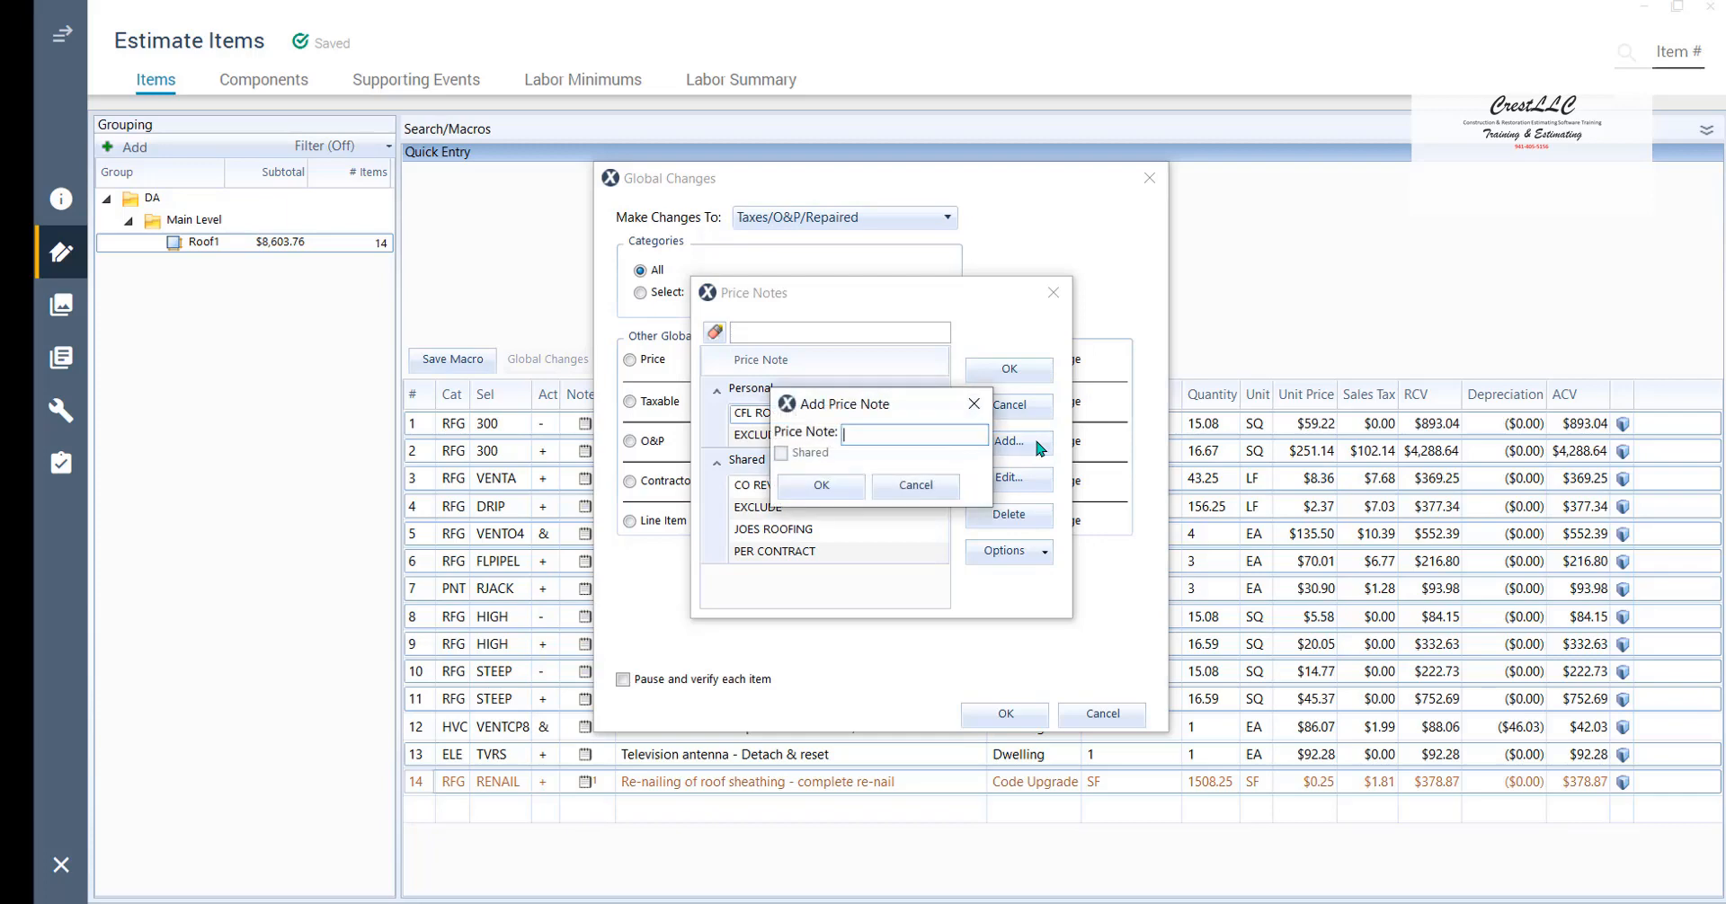
left_click(760, 540)
key("ctrl")
left_click(943, 493)
Choose the shared price note JOES ROOFING and run the global change on the selected line items.
left_click(812, 537)
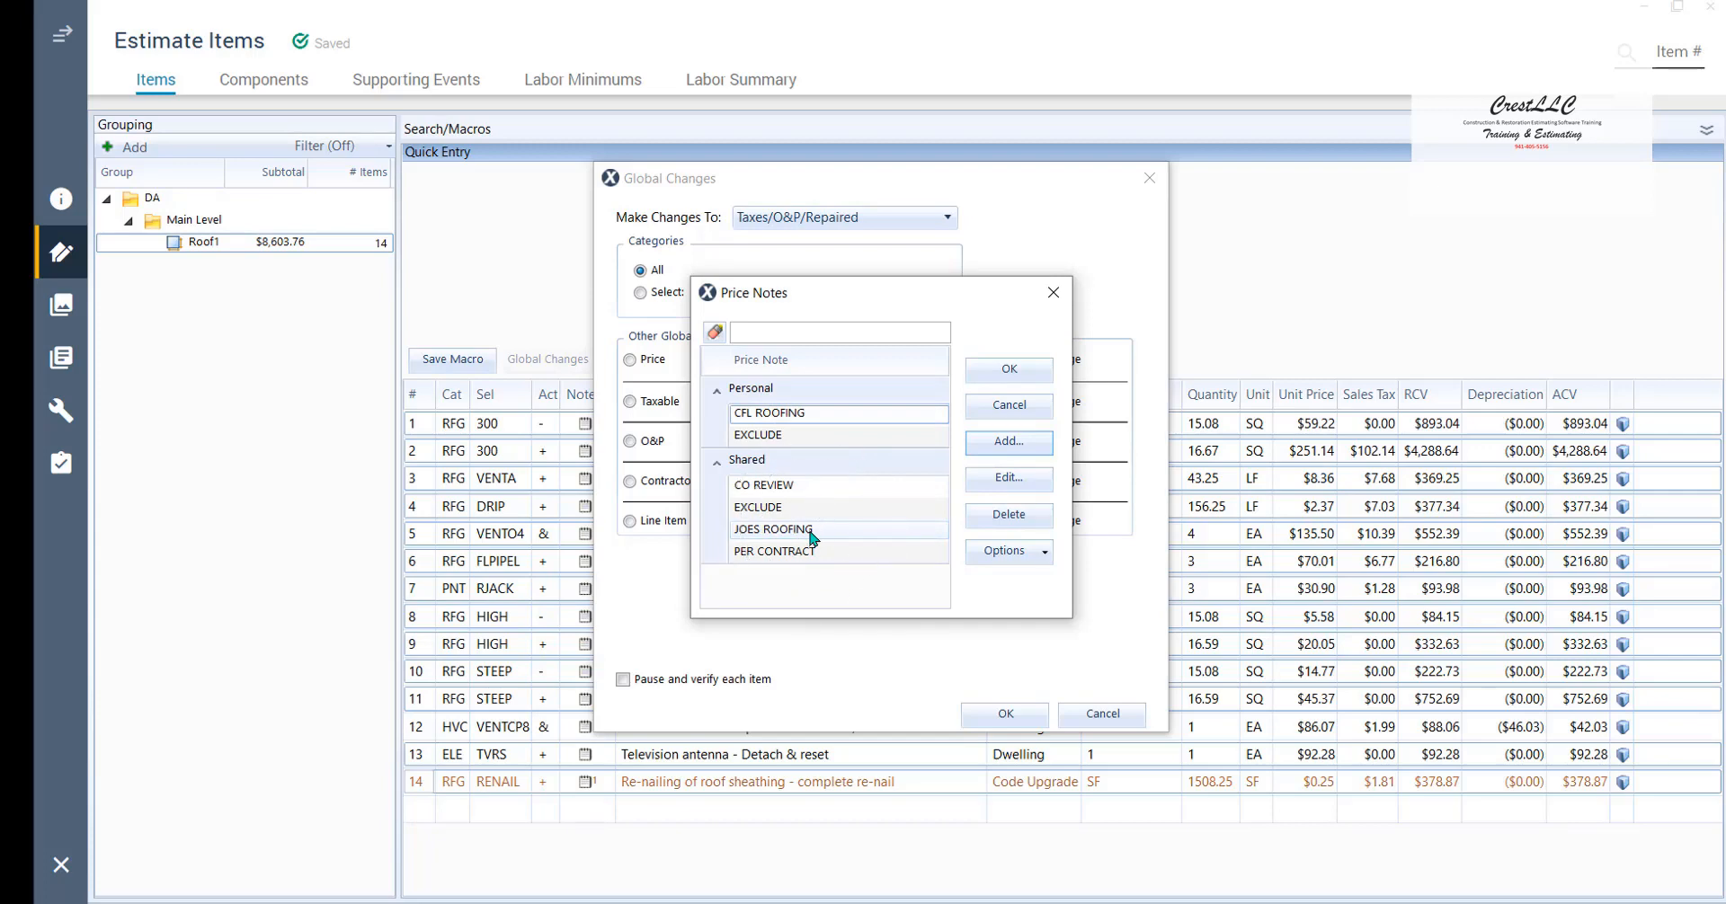
left_click(811, 537)
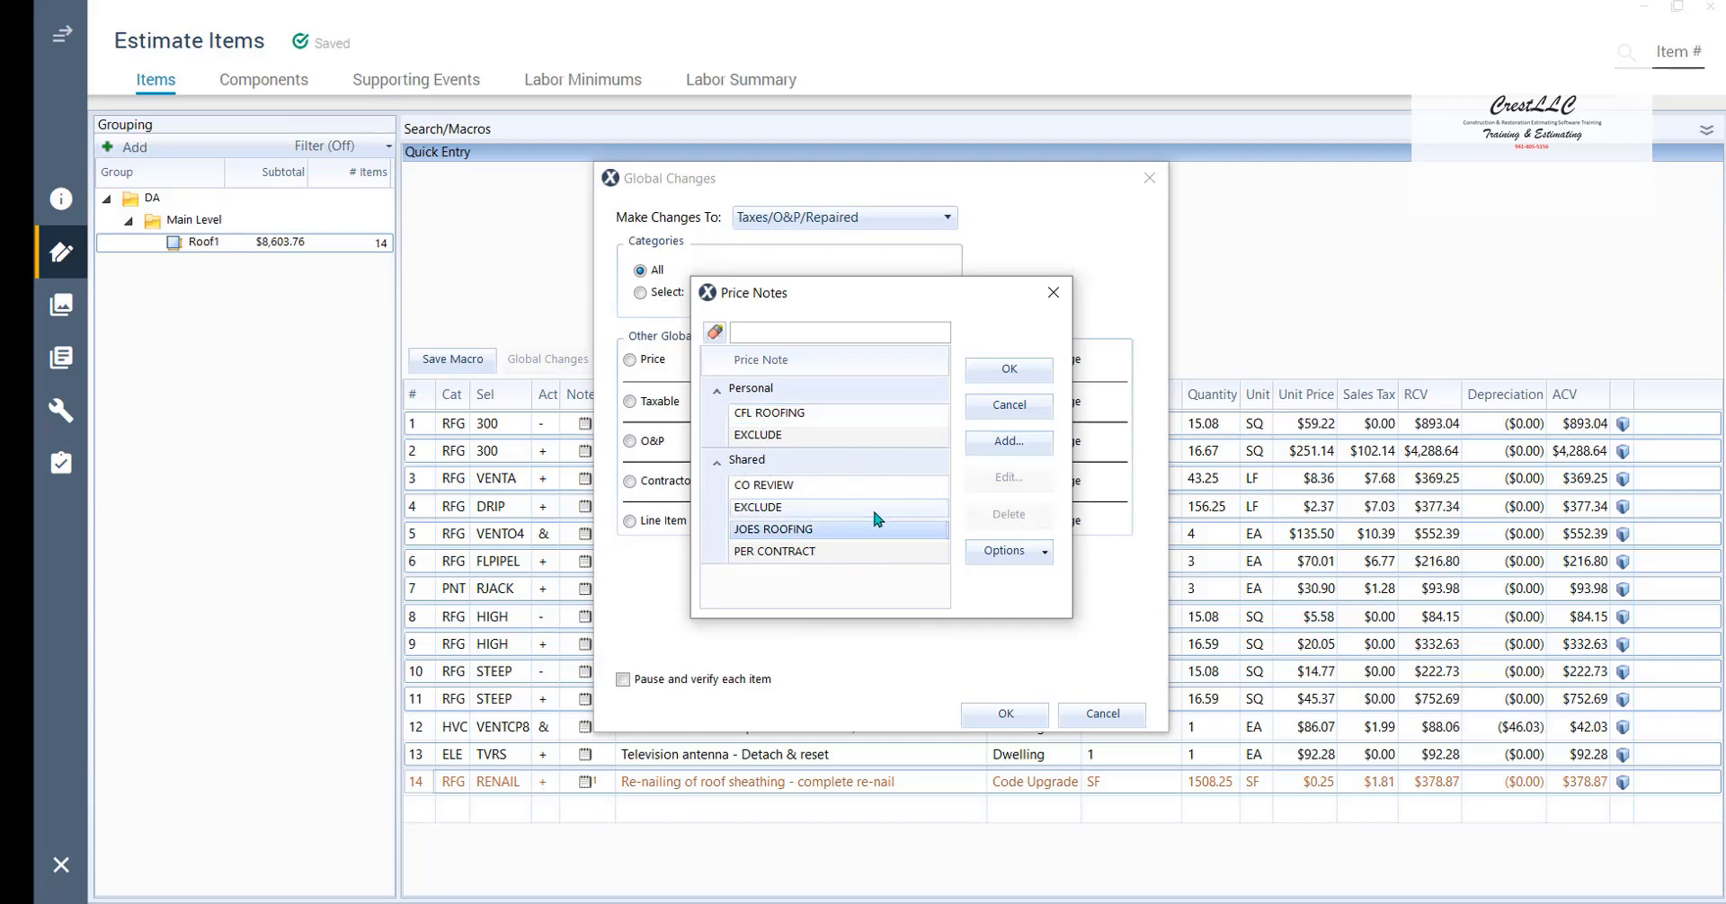
left_click(1009, 370)
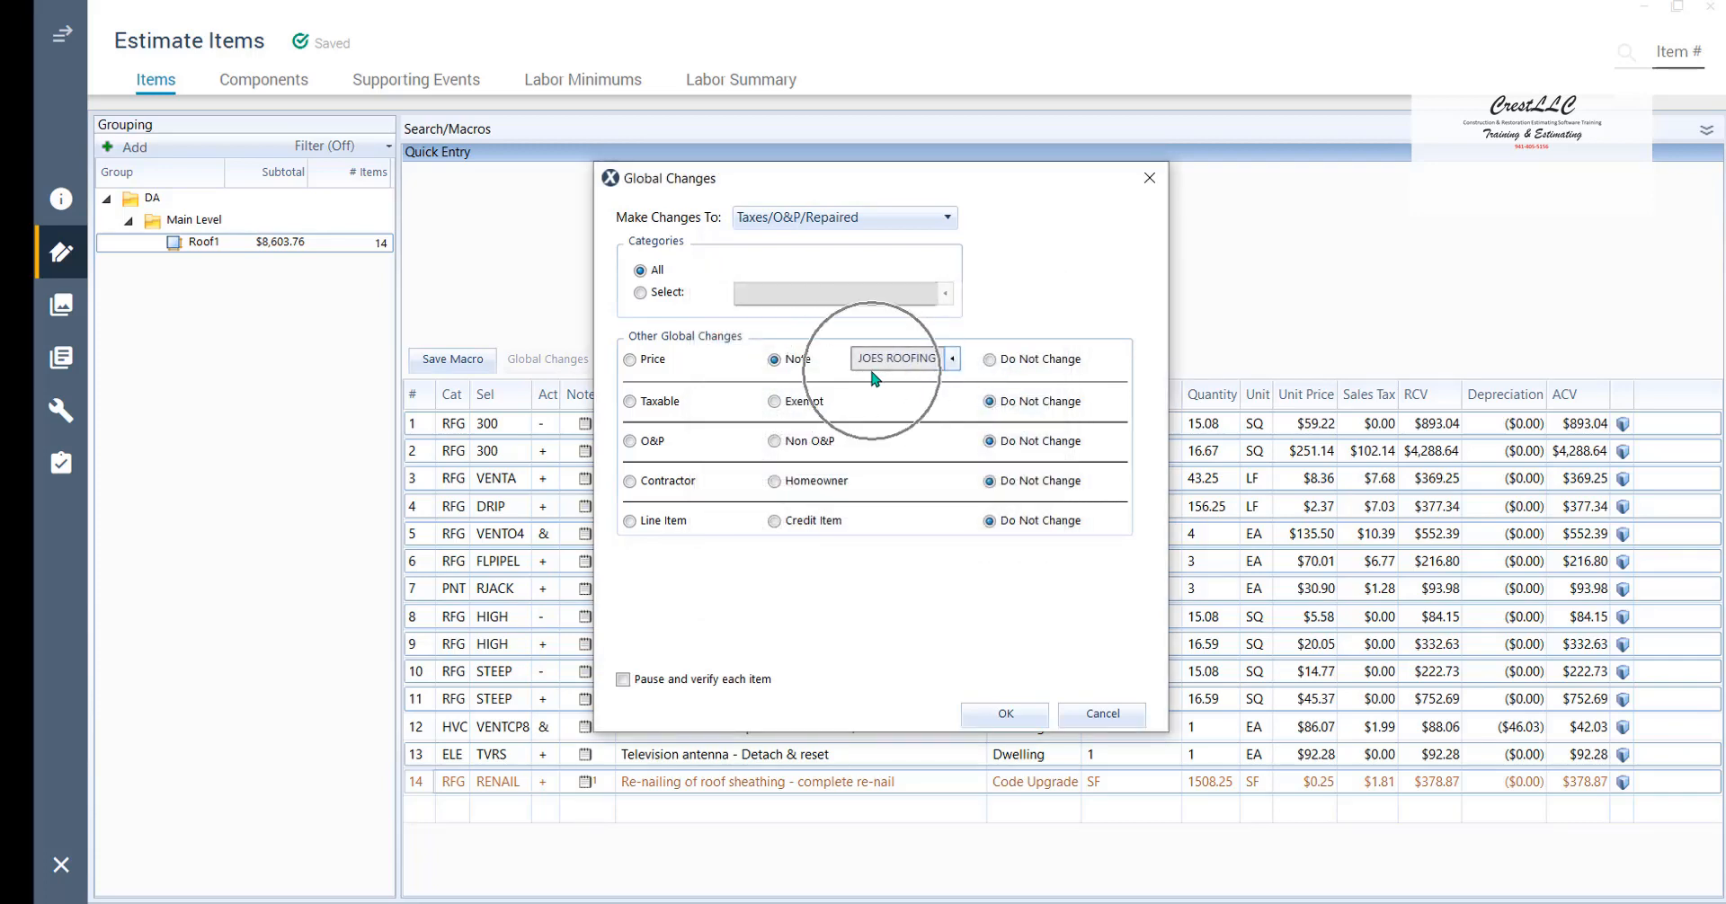
left_click(1015, 720)
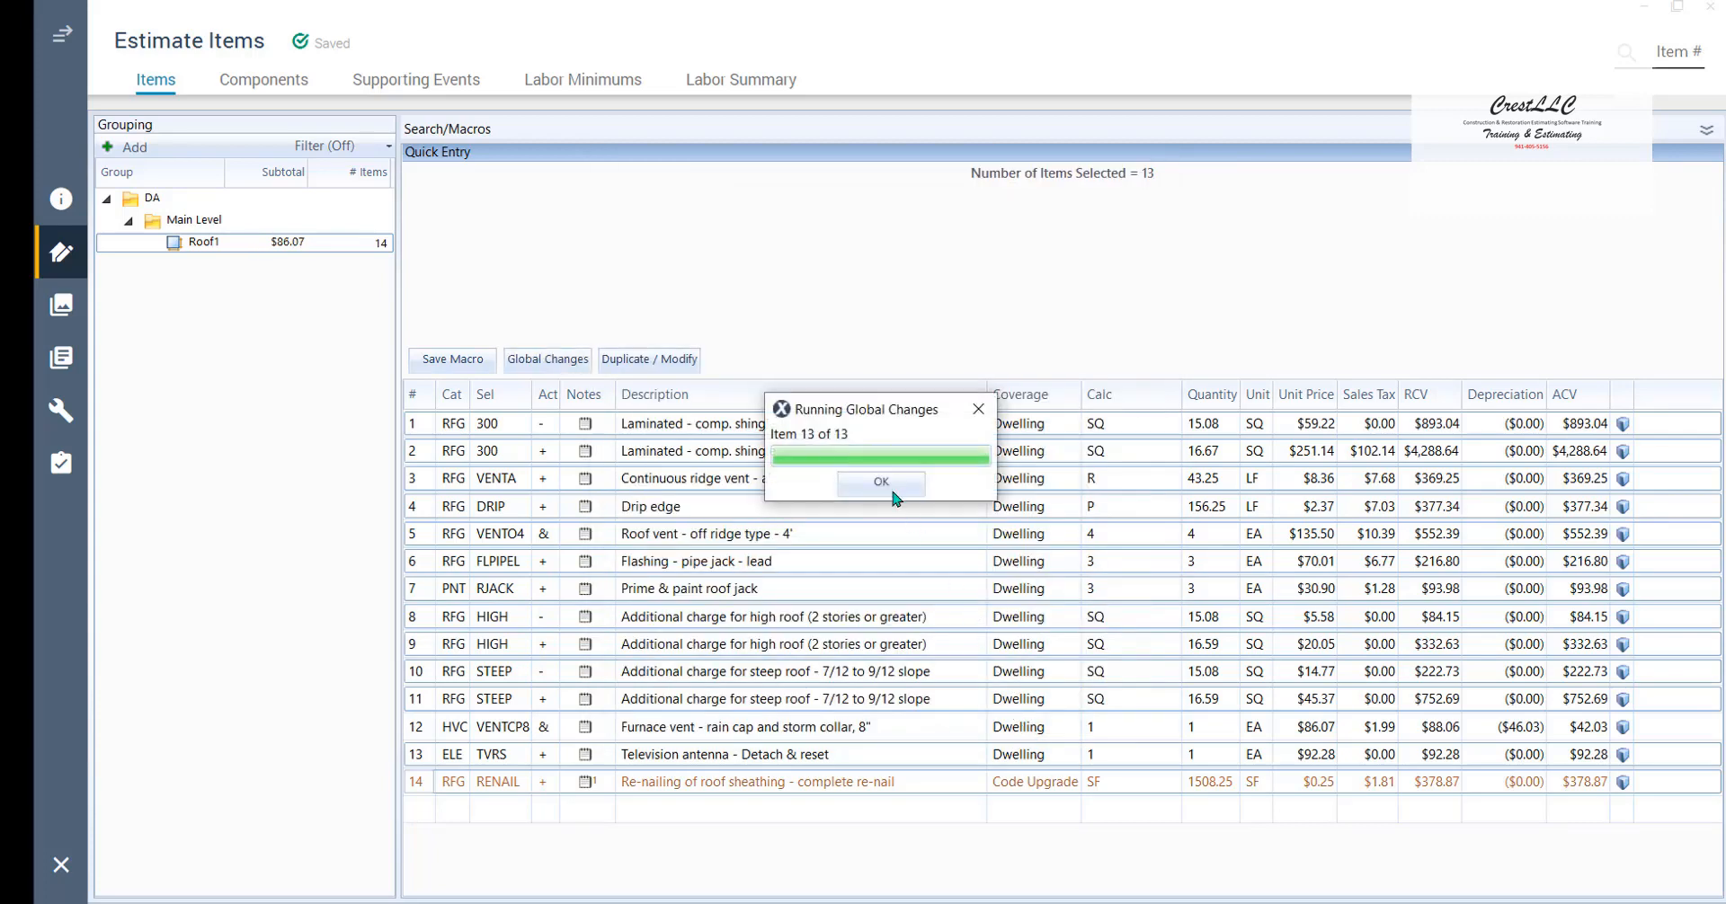
left_click(884, 486)
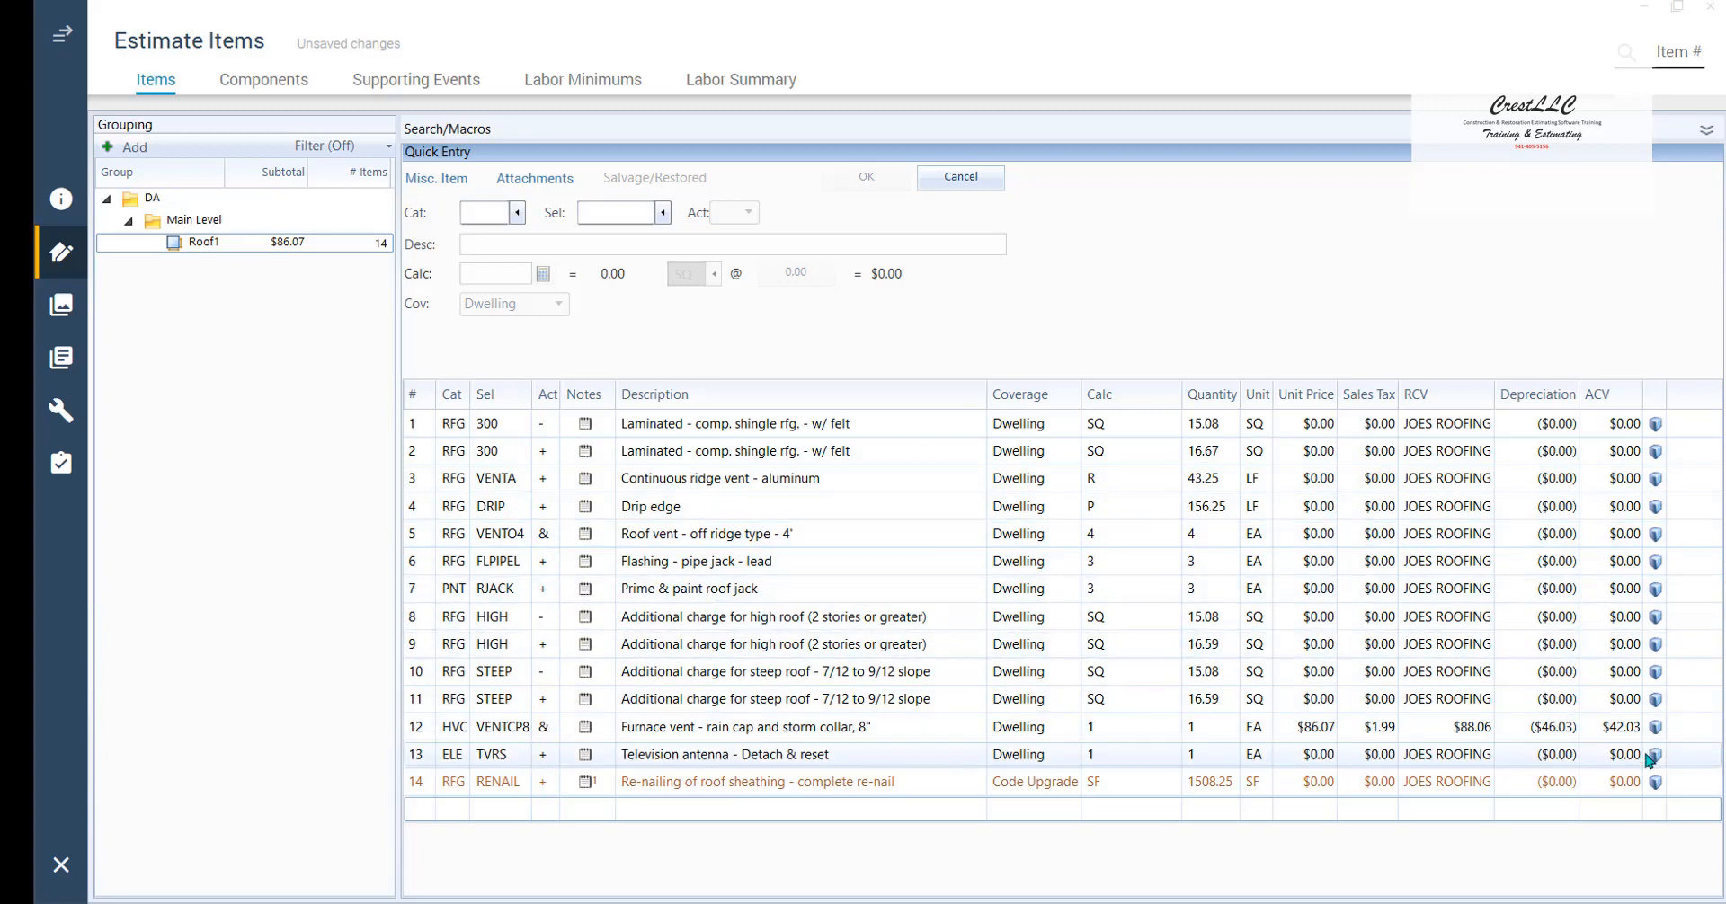
key("ctrl")
key("ctrl")
key("ctrl")
key("ctrl")
key("ctrl")
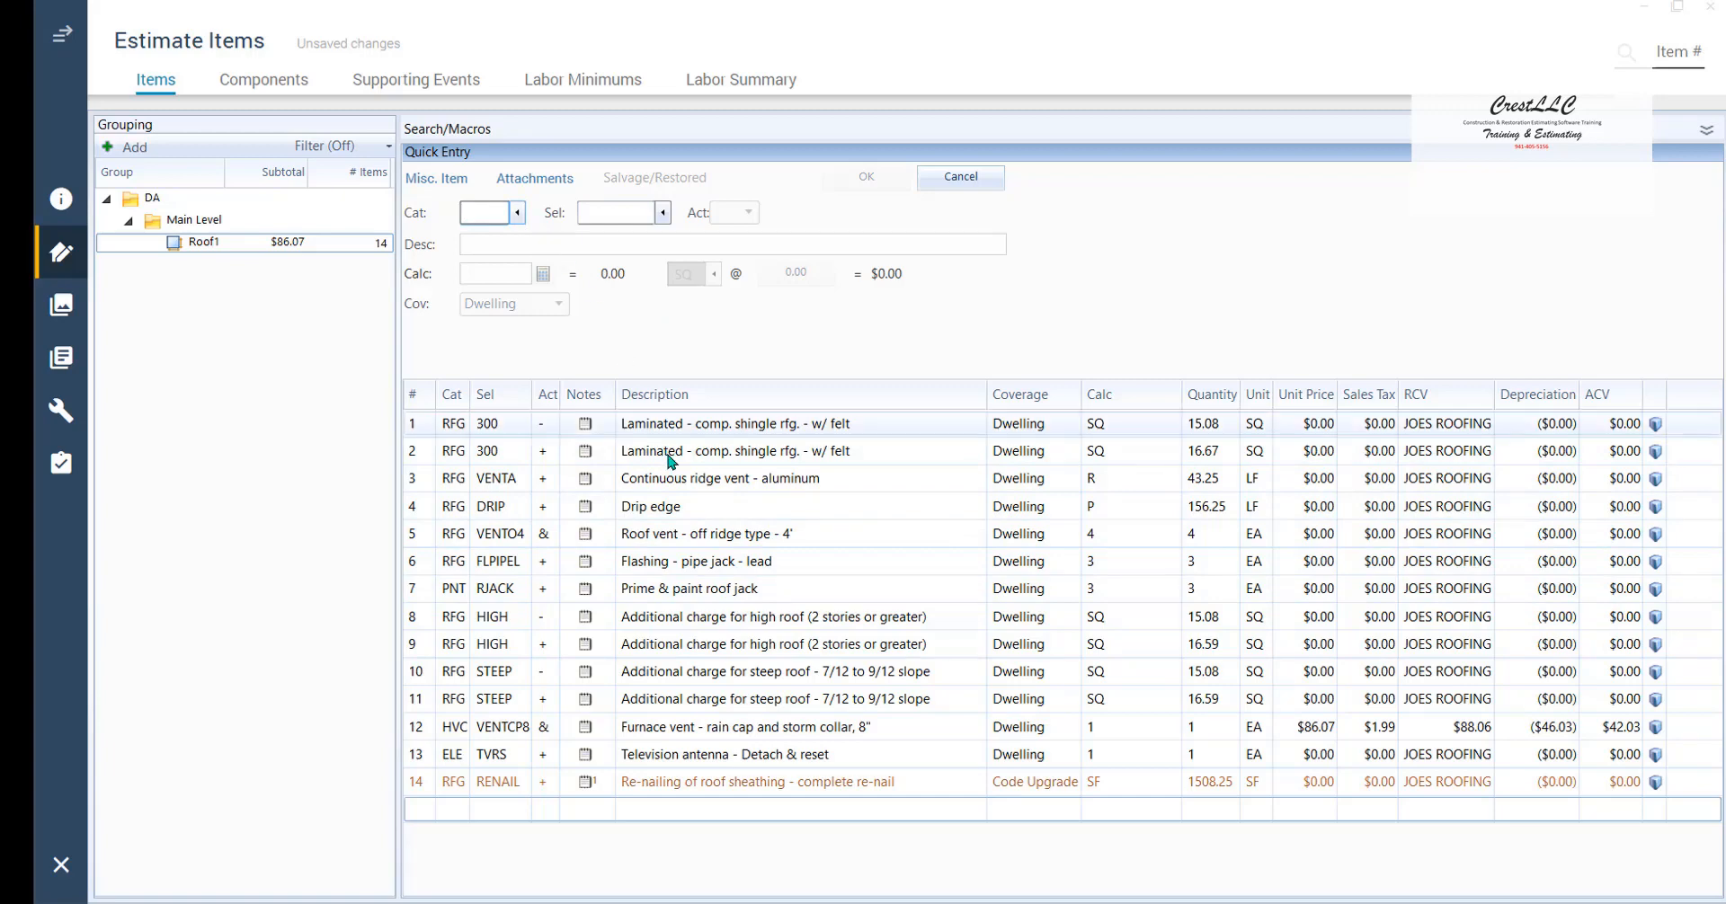
Start a new line item for Roof1 with category RFG and selector BIDITM, the roofing bid item.
type("RFG")
key("Tab")
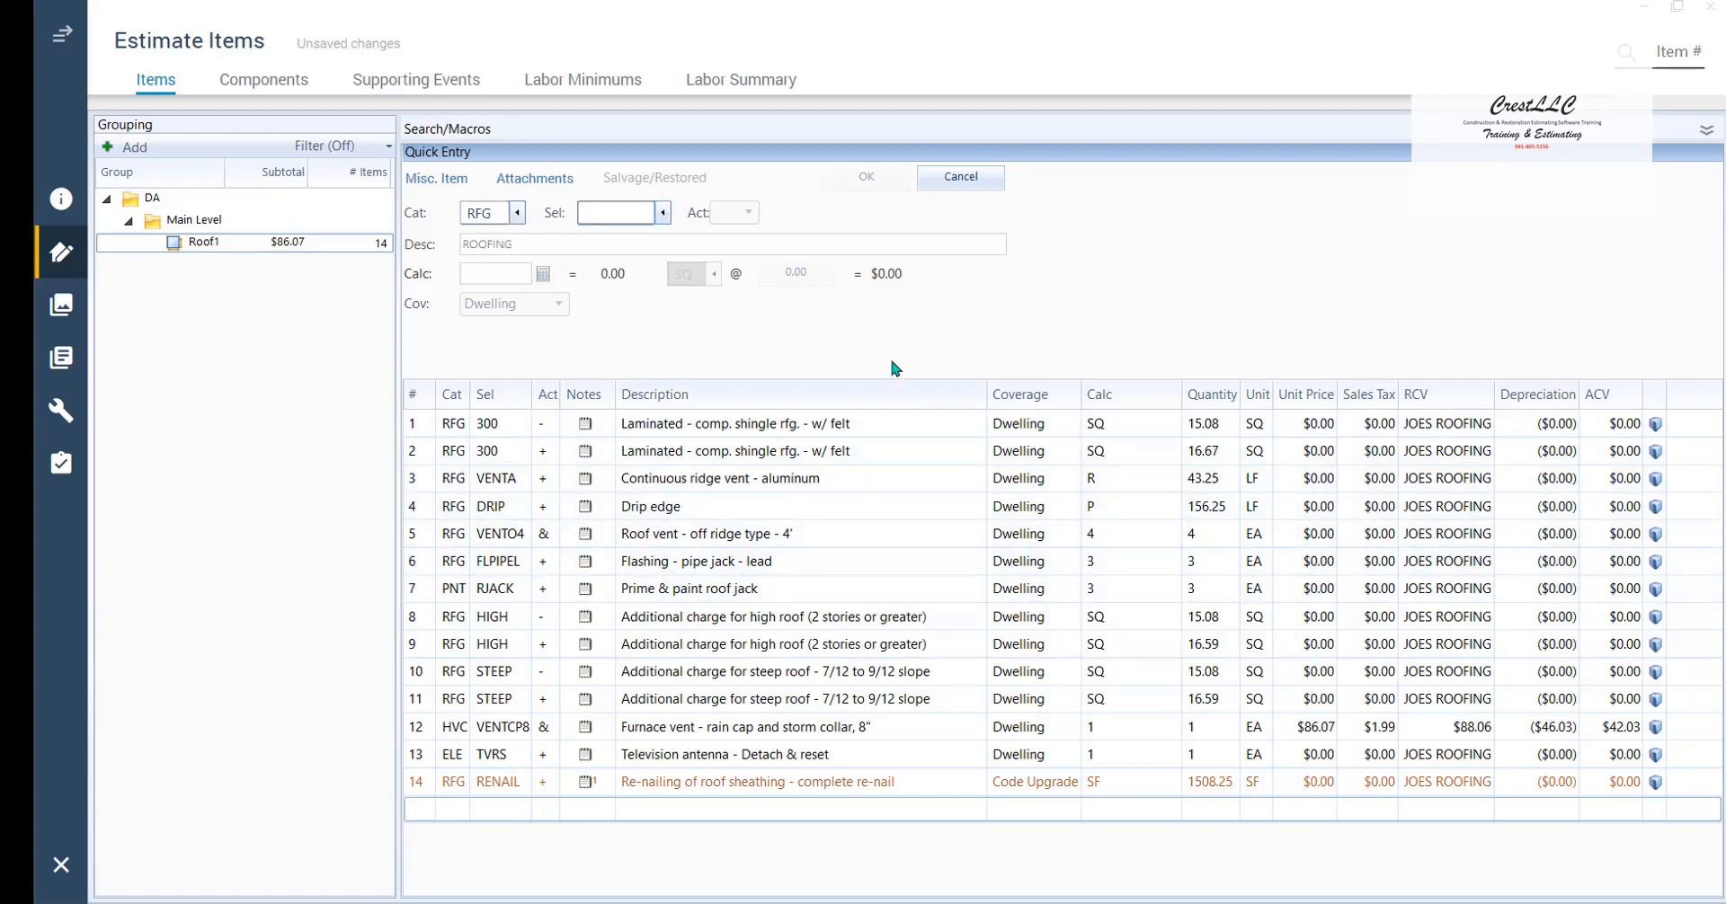
type("BI")
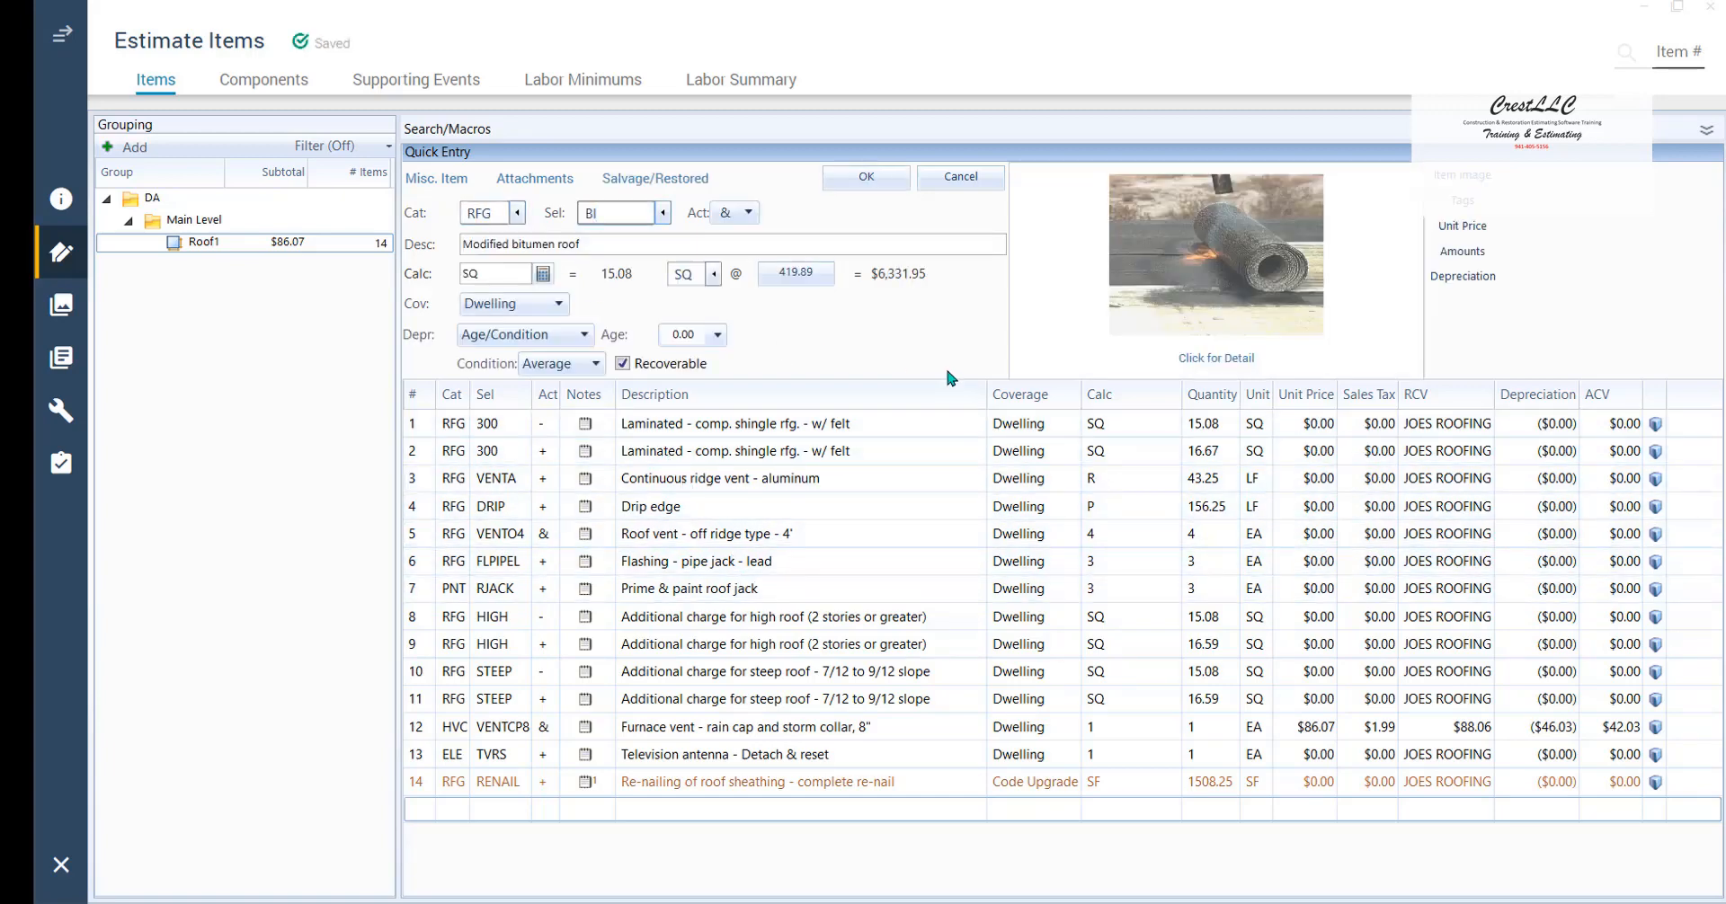
type("DITM")
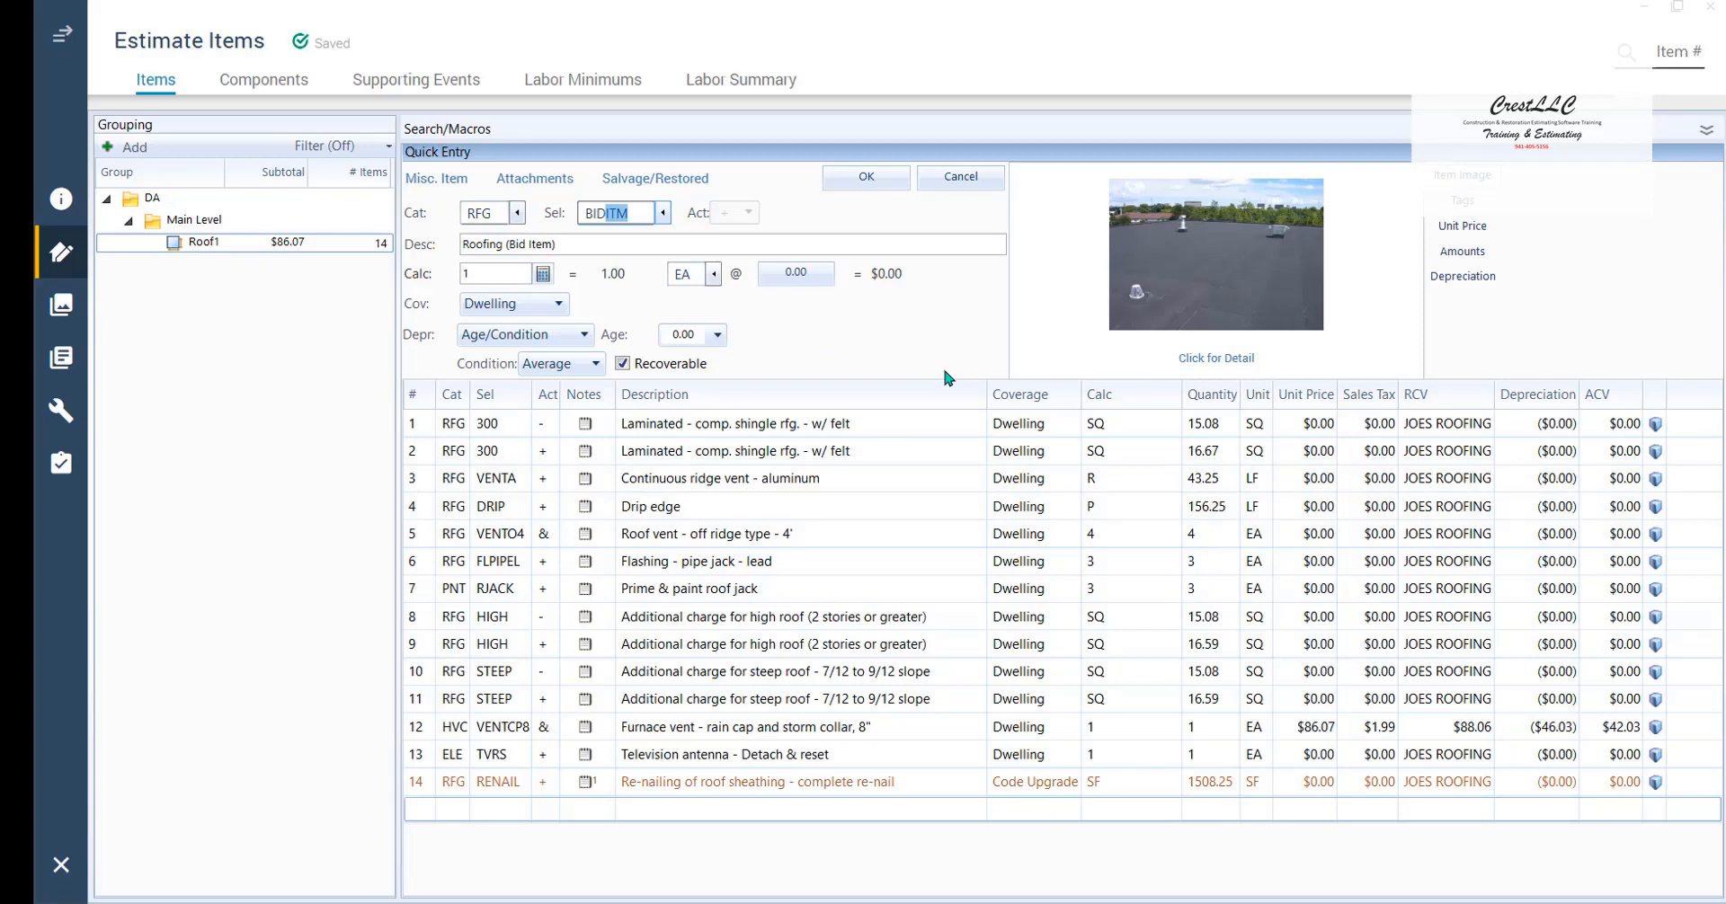
Set the bid item's replace price to $8,200.00 and make it tax exempt.
left_click(809, 283)
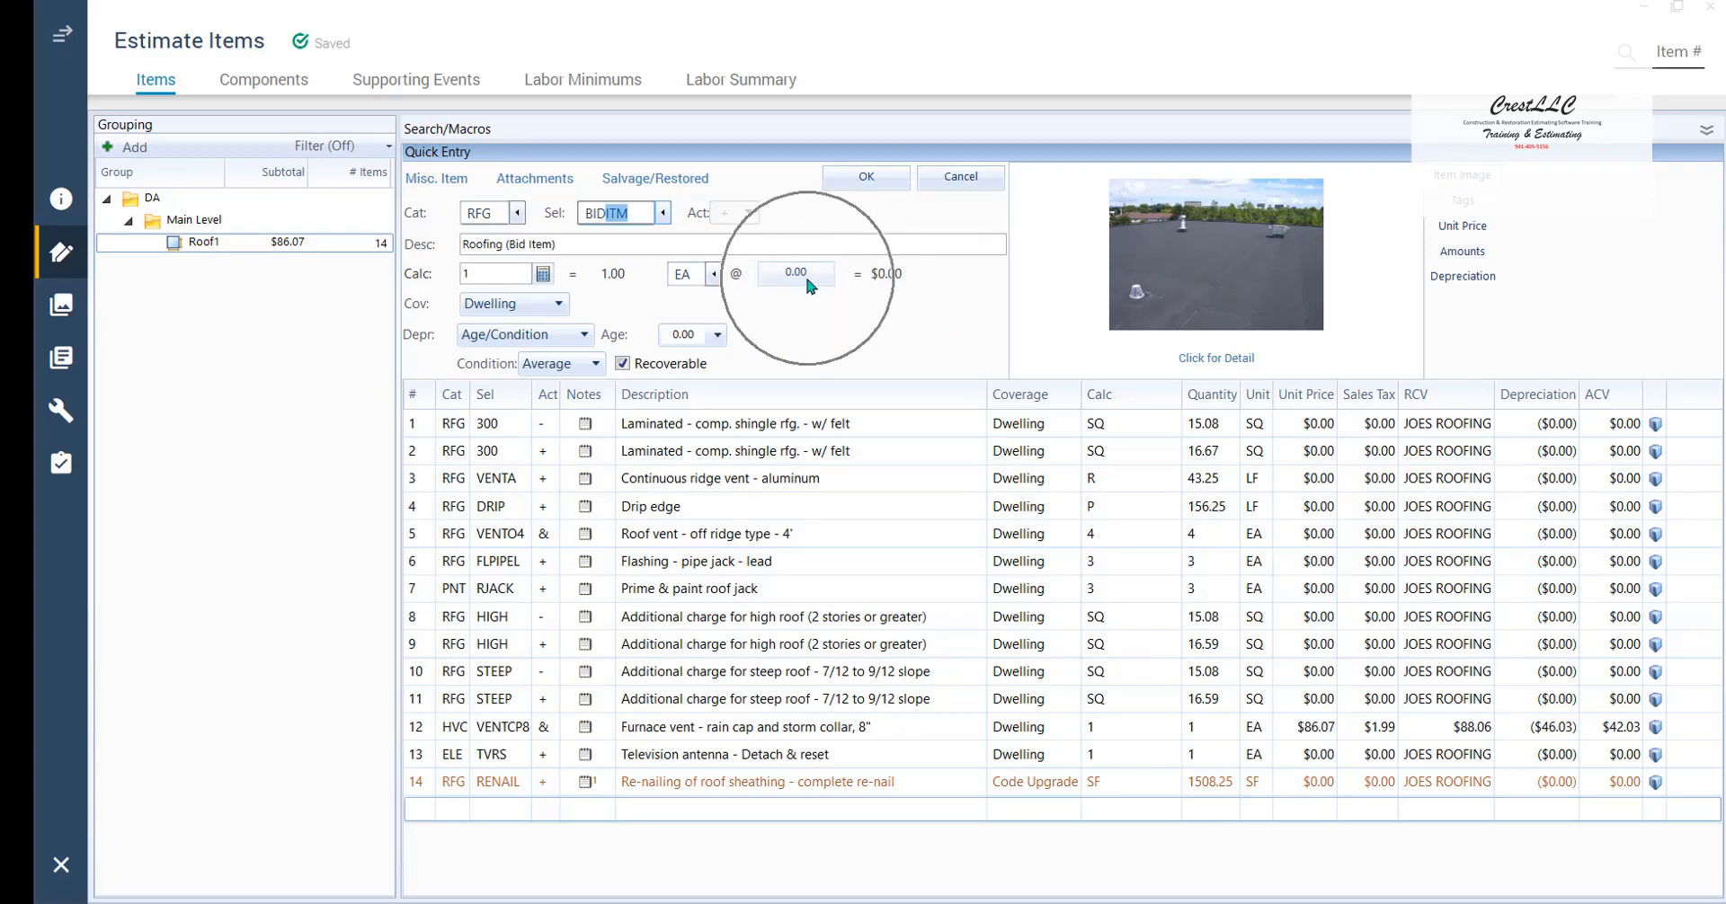
left_click(1471, 231)
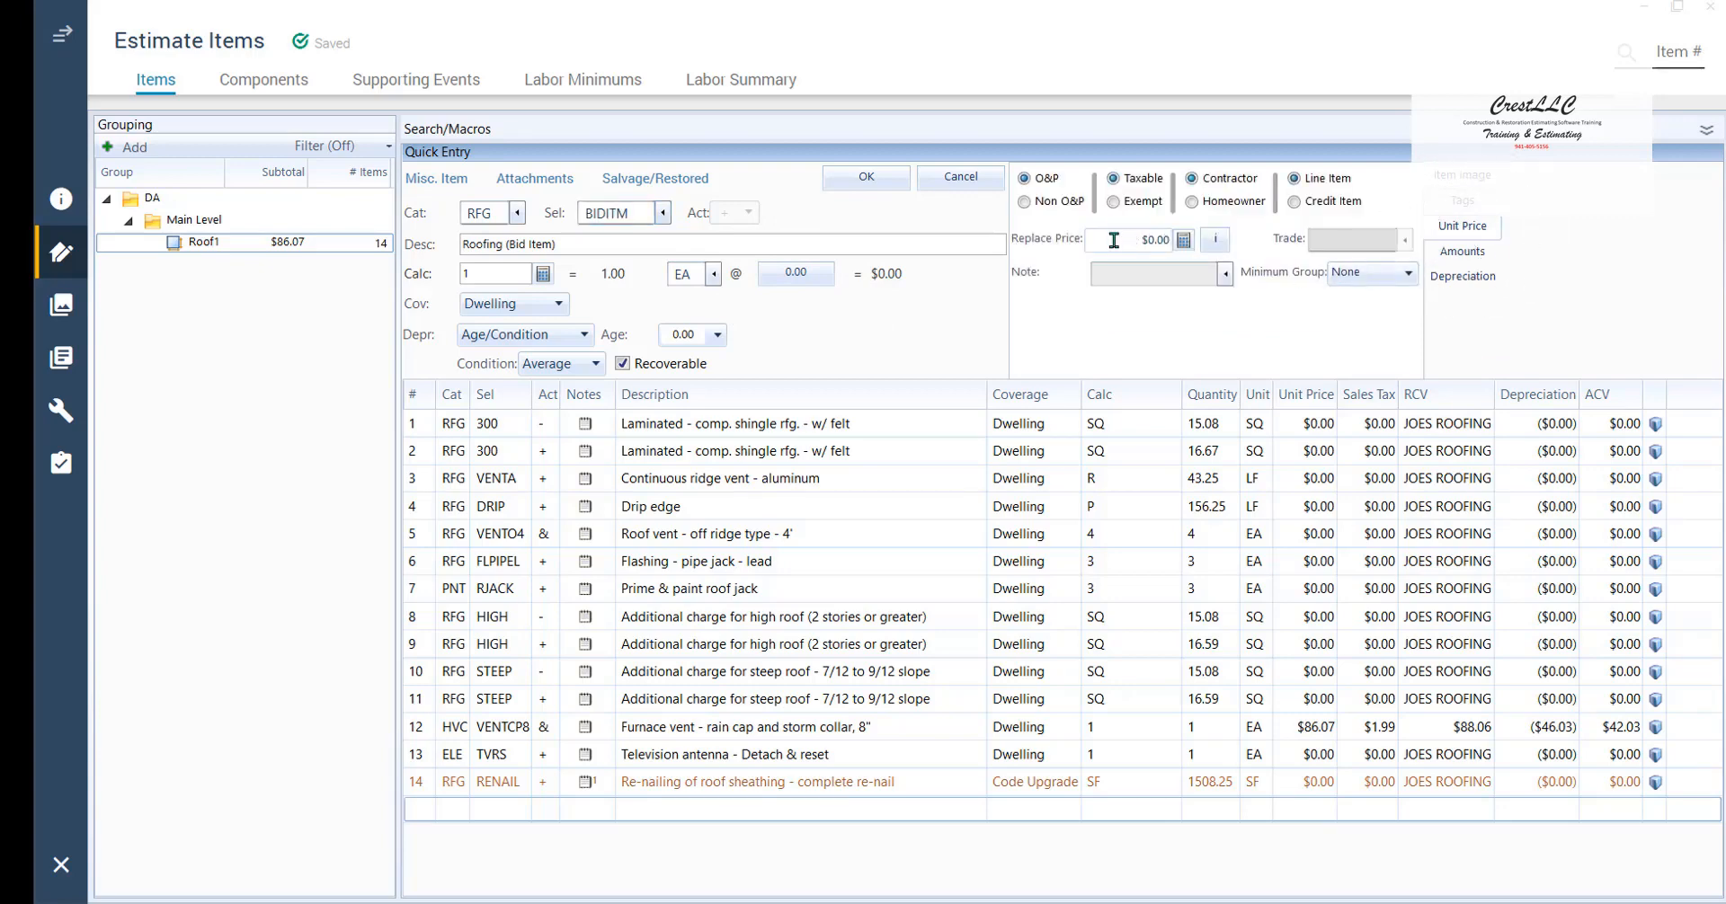
left_click(1112, 239)
type("8,20")
left_click(1113, 202)
Append "- Per Joe's Roofing invoice" to the bid item's description and add the item to the estimate.
left_click(588, 247)
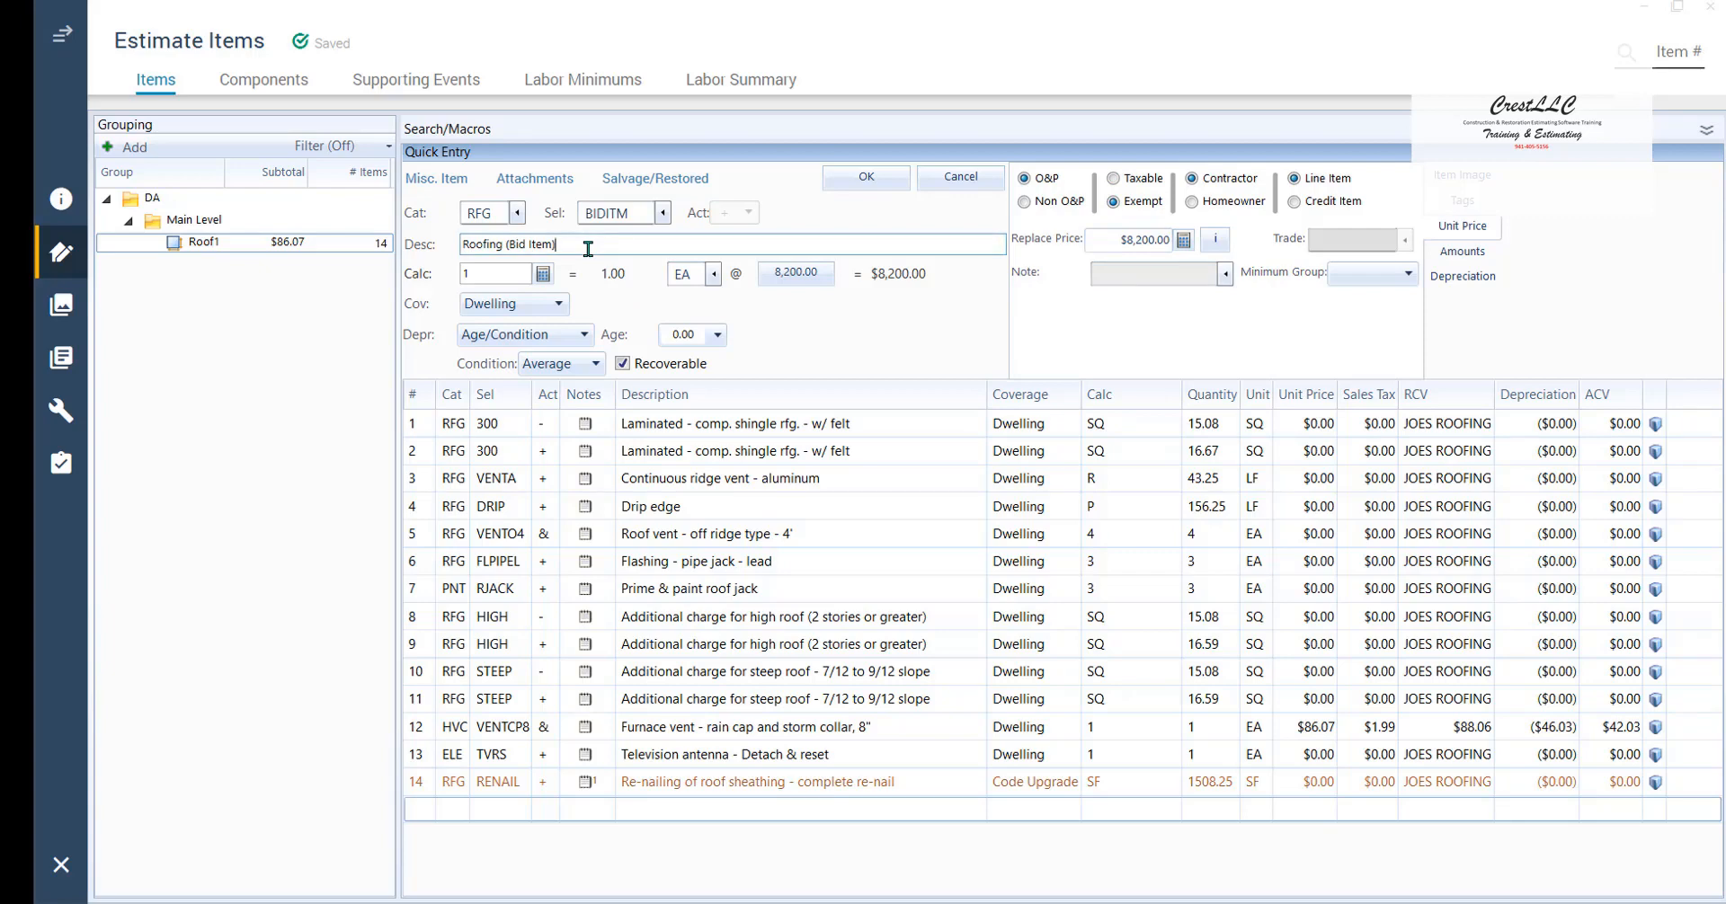
type("- Per Joe's Roofing invoice")
left_click(868, 179)
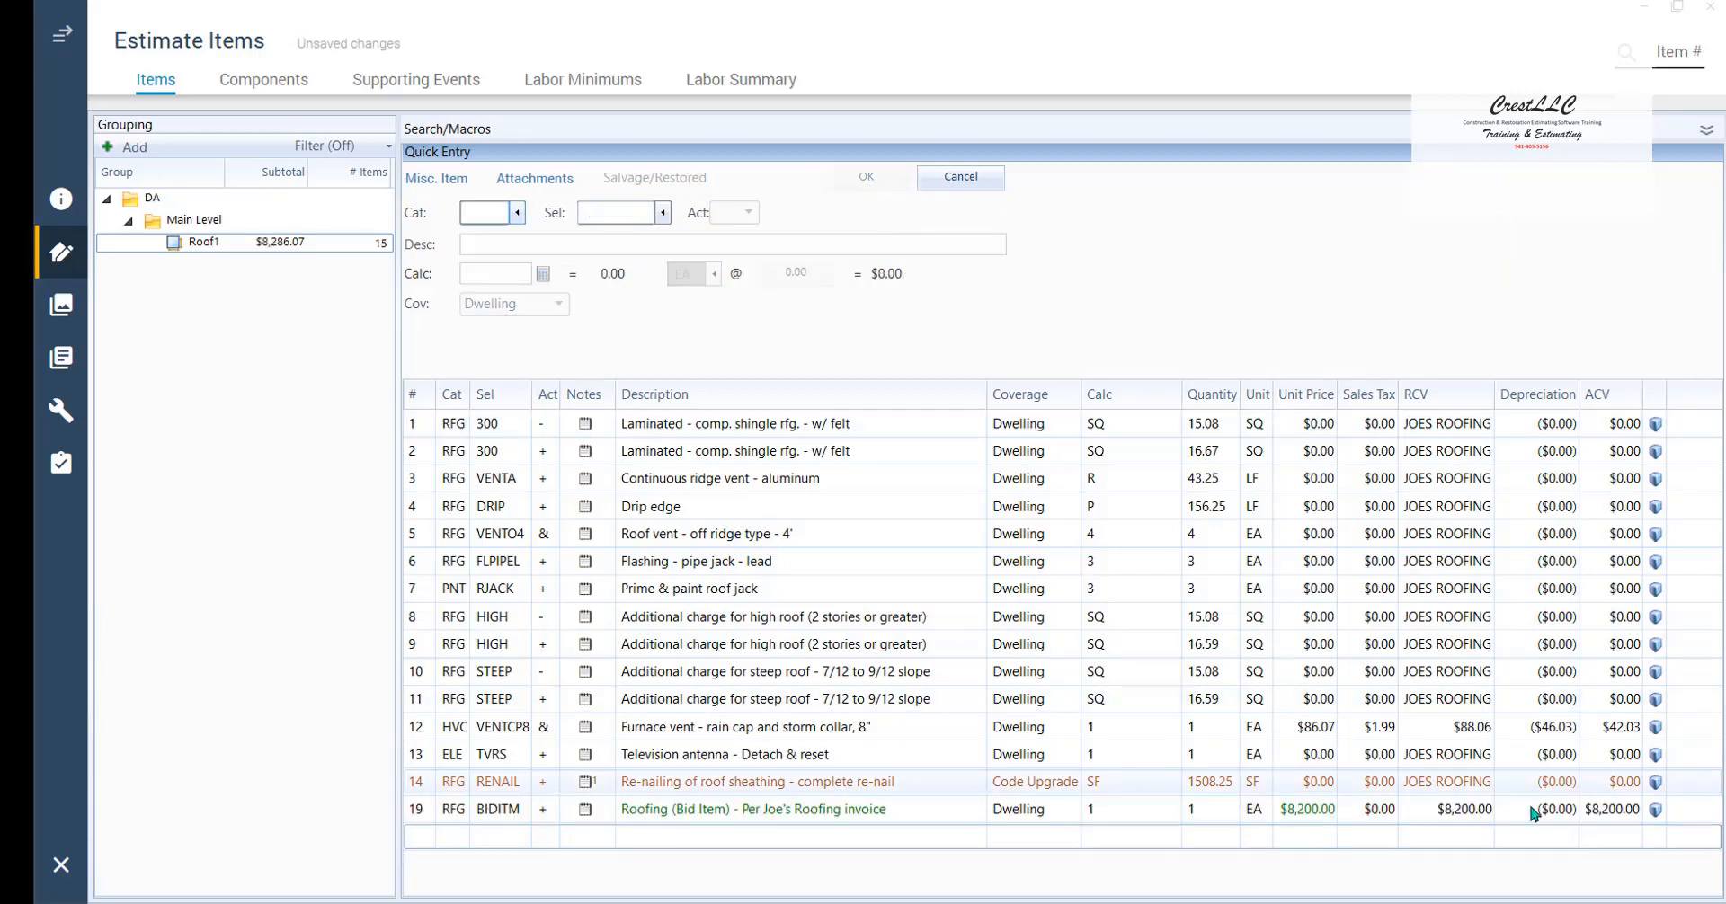
key("ctrl")
key("ctrl")
key("ctrl")
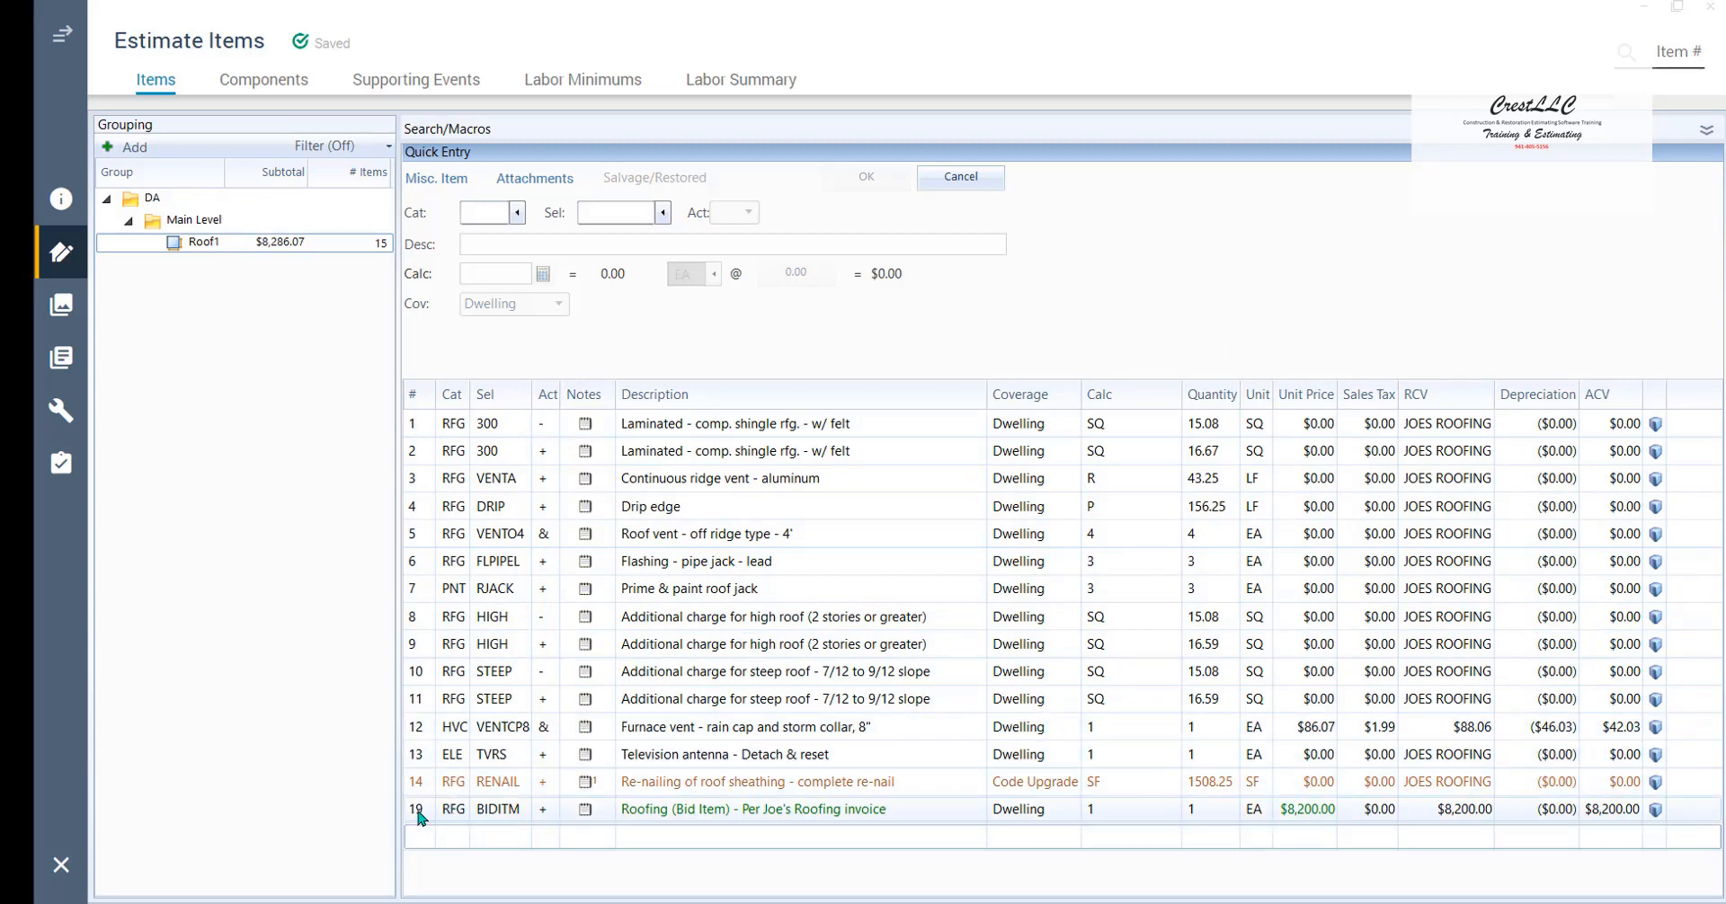
key("ctrl")
key("ctrl")
key("ctrl")
Replace the price of the roofing bid item (item 19) with the shared price note EXCLUDE and save the line.
left_click(419, 812)
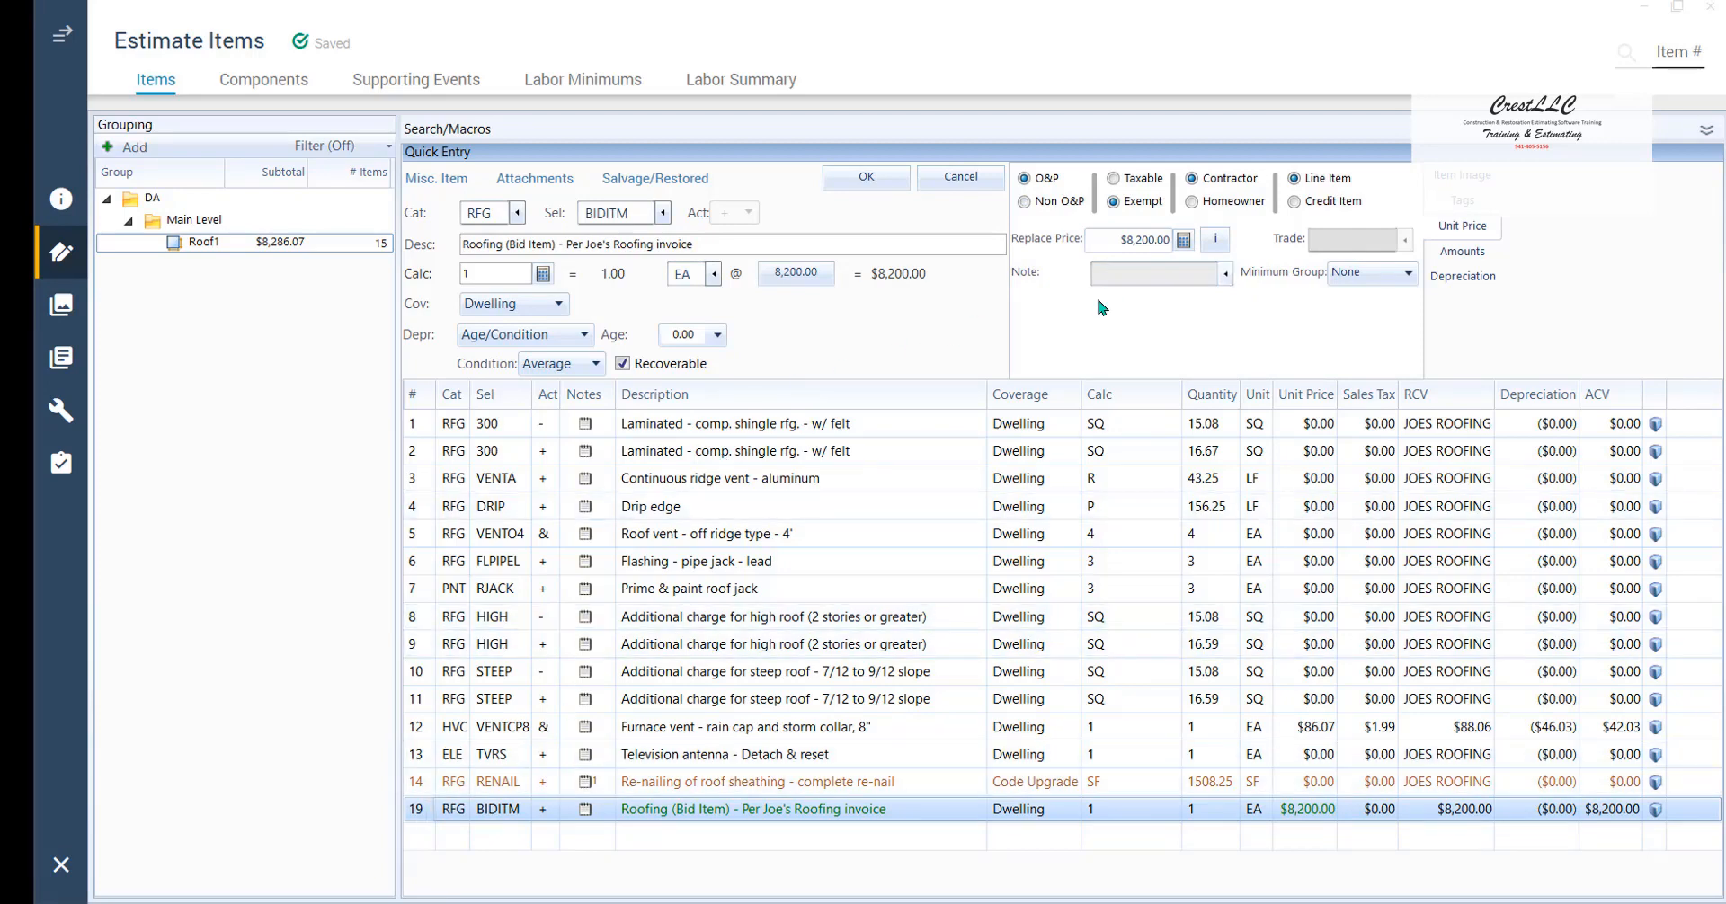
key("ctrl")
key("ctrl")
key("ctrl")
left_click(1225, 273)
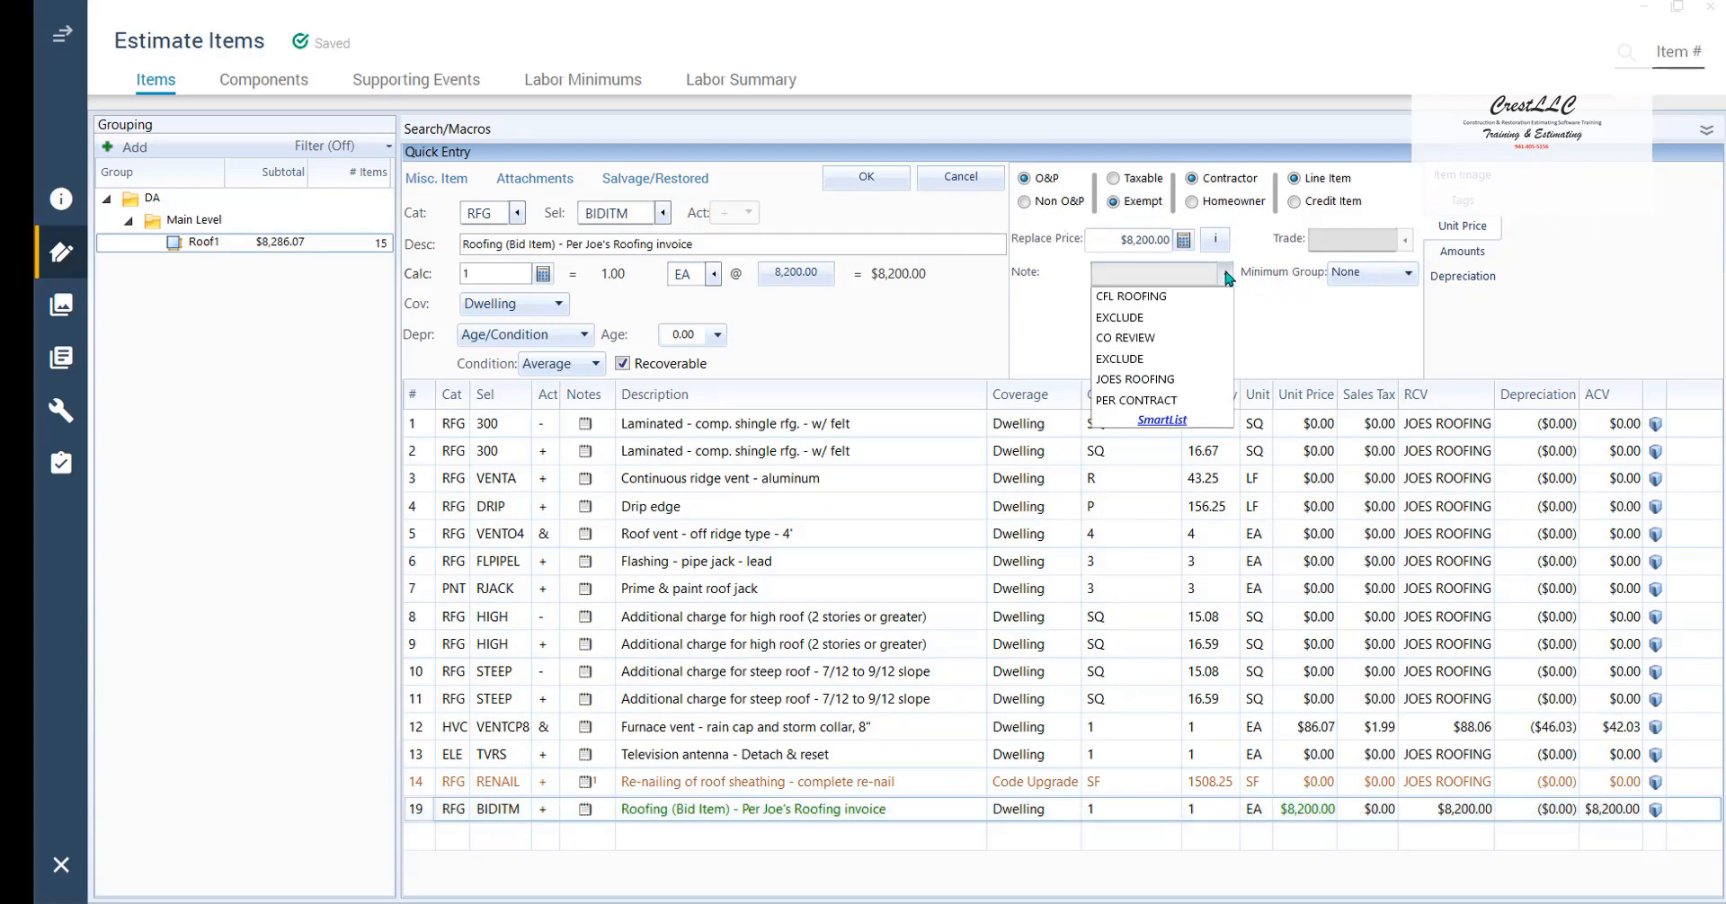
key("ctrl")
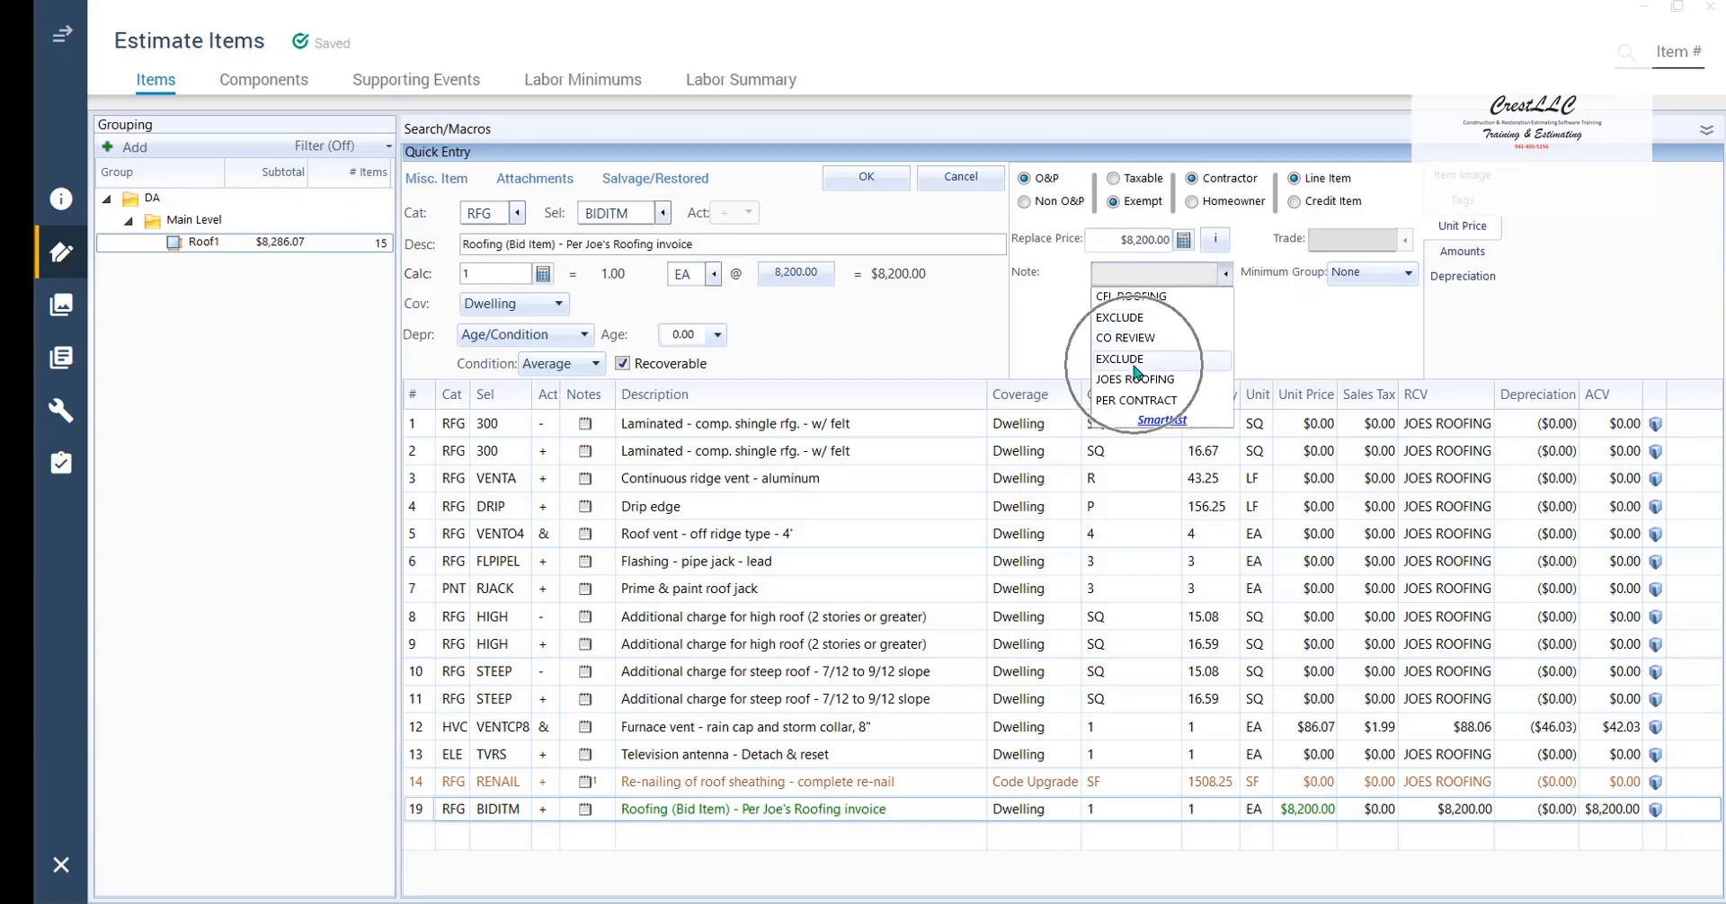
key("ctrl")
key("ctrl")
key("ctrl")
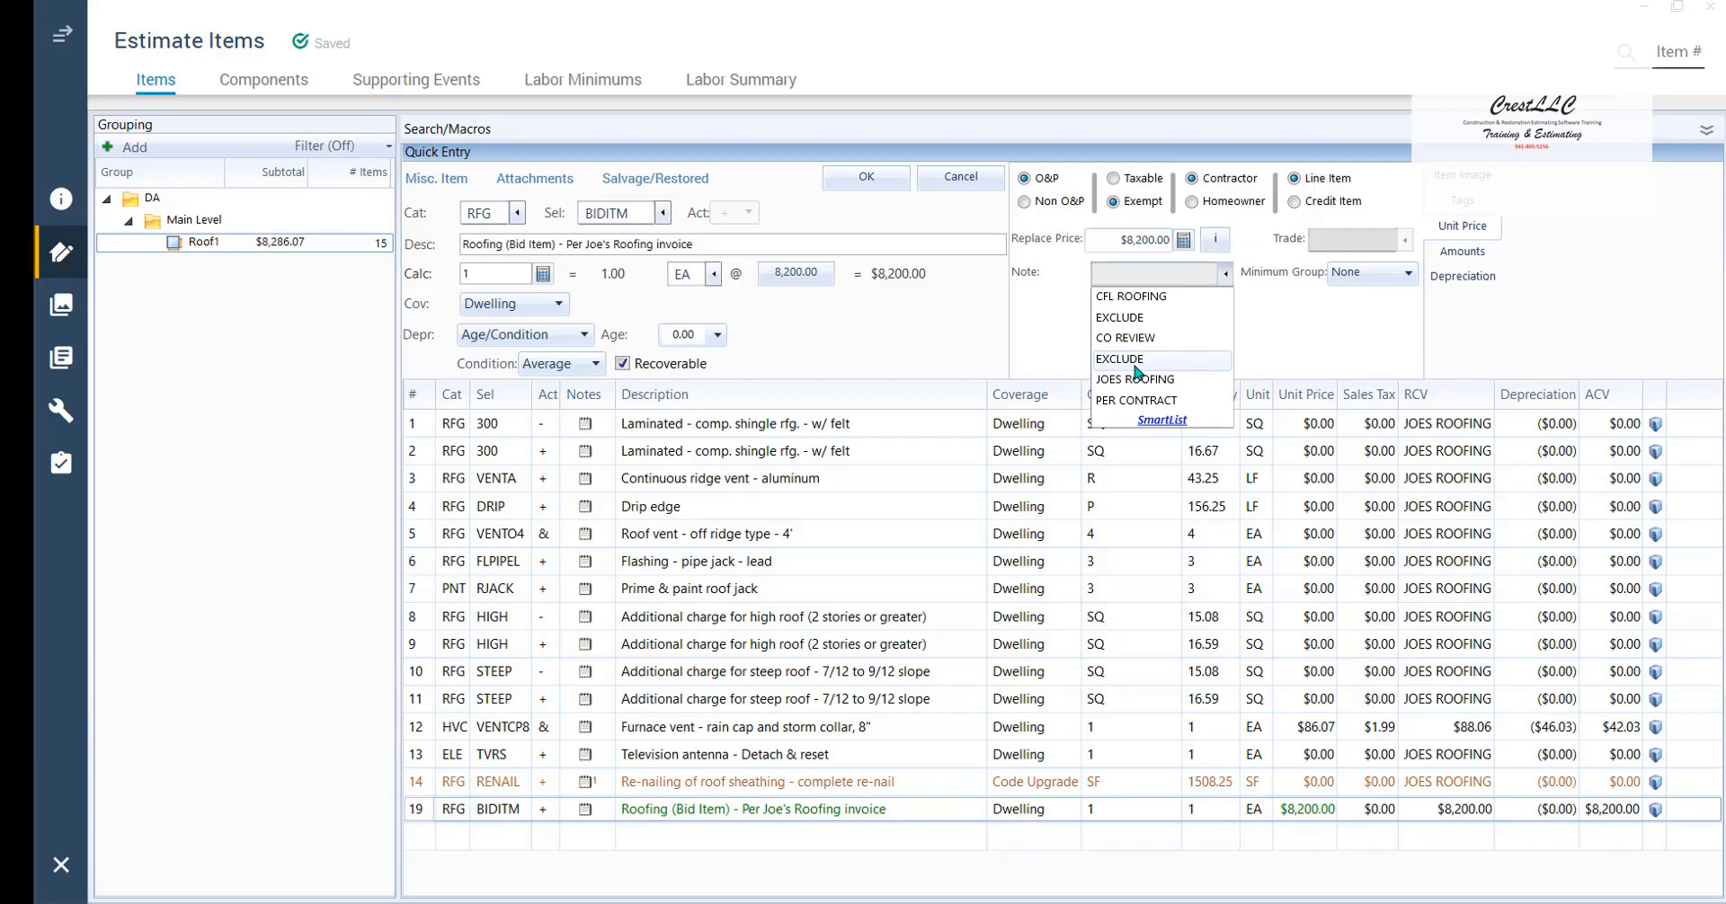
left_click(1136, 361)
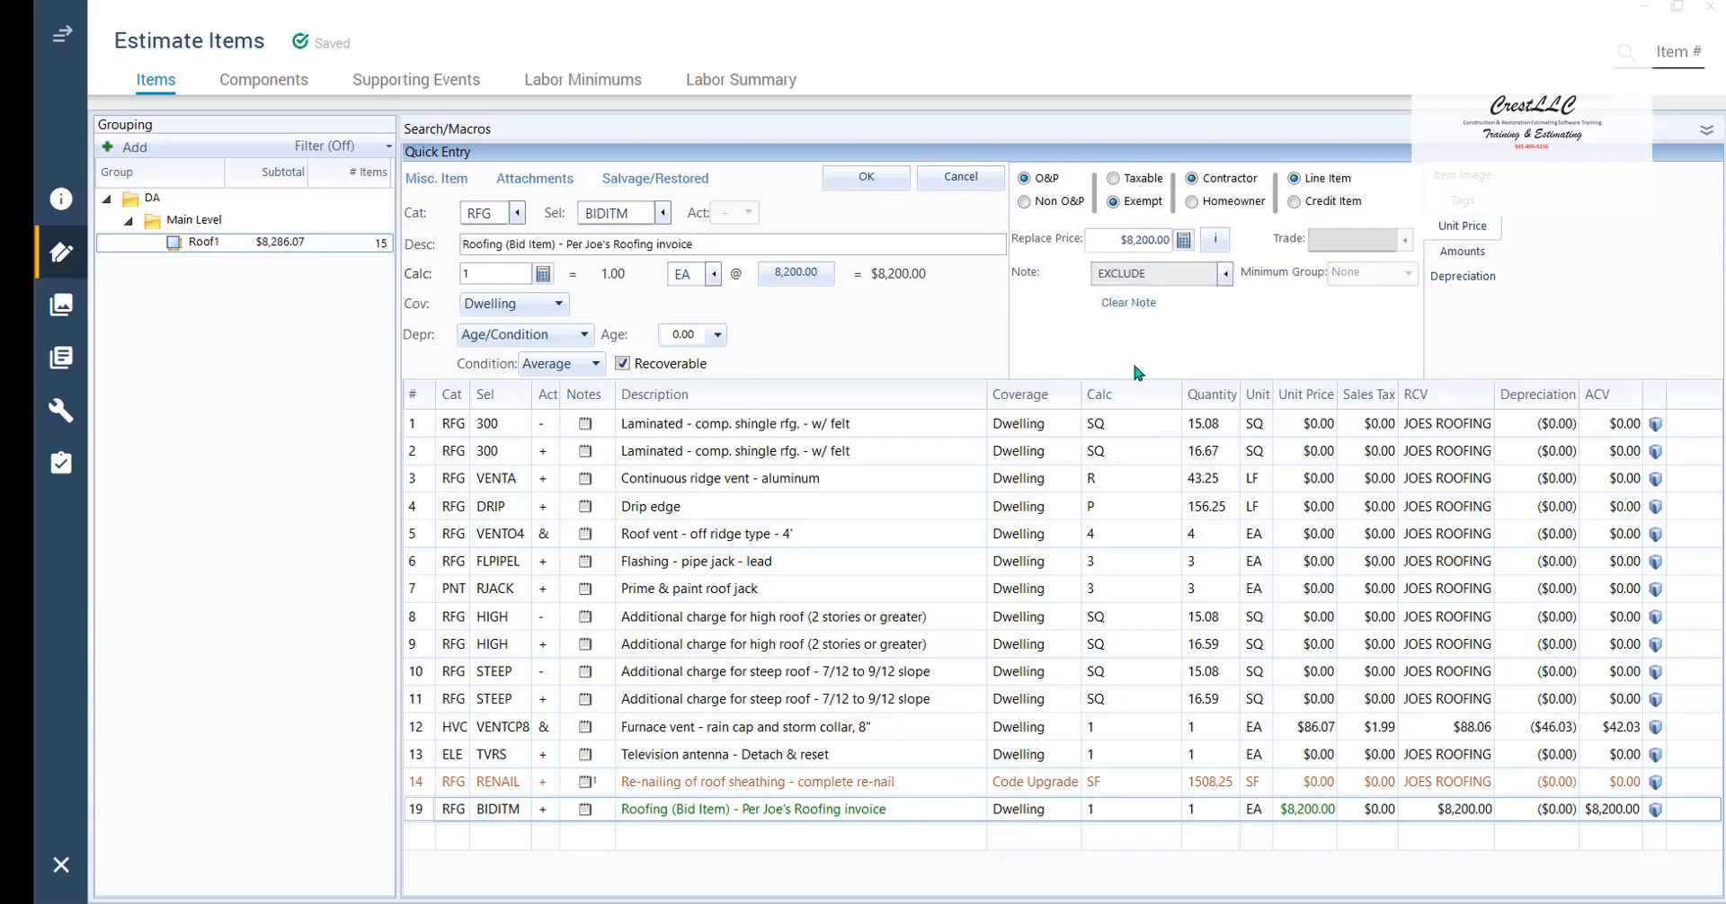
left_click(869, 180)
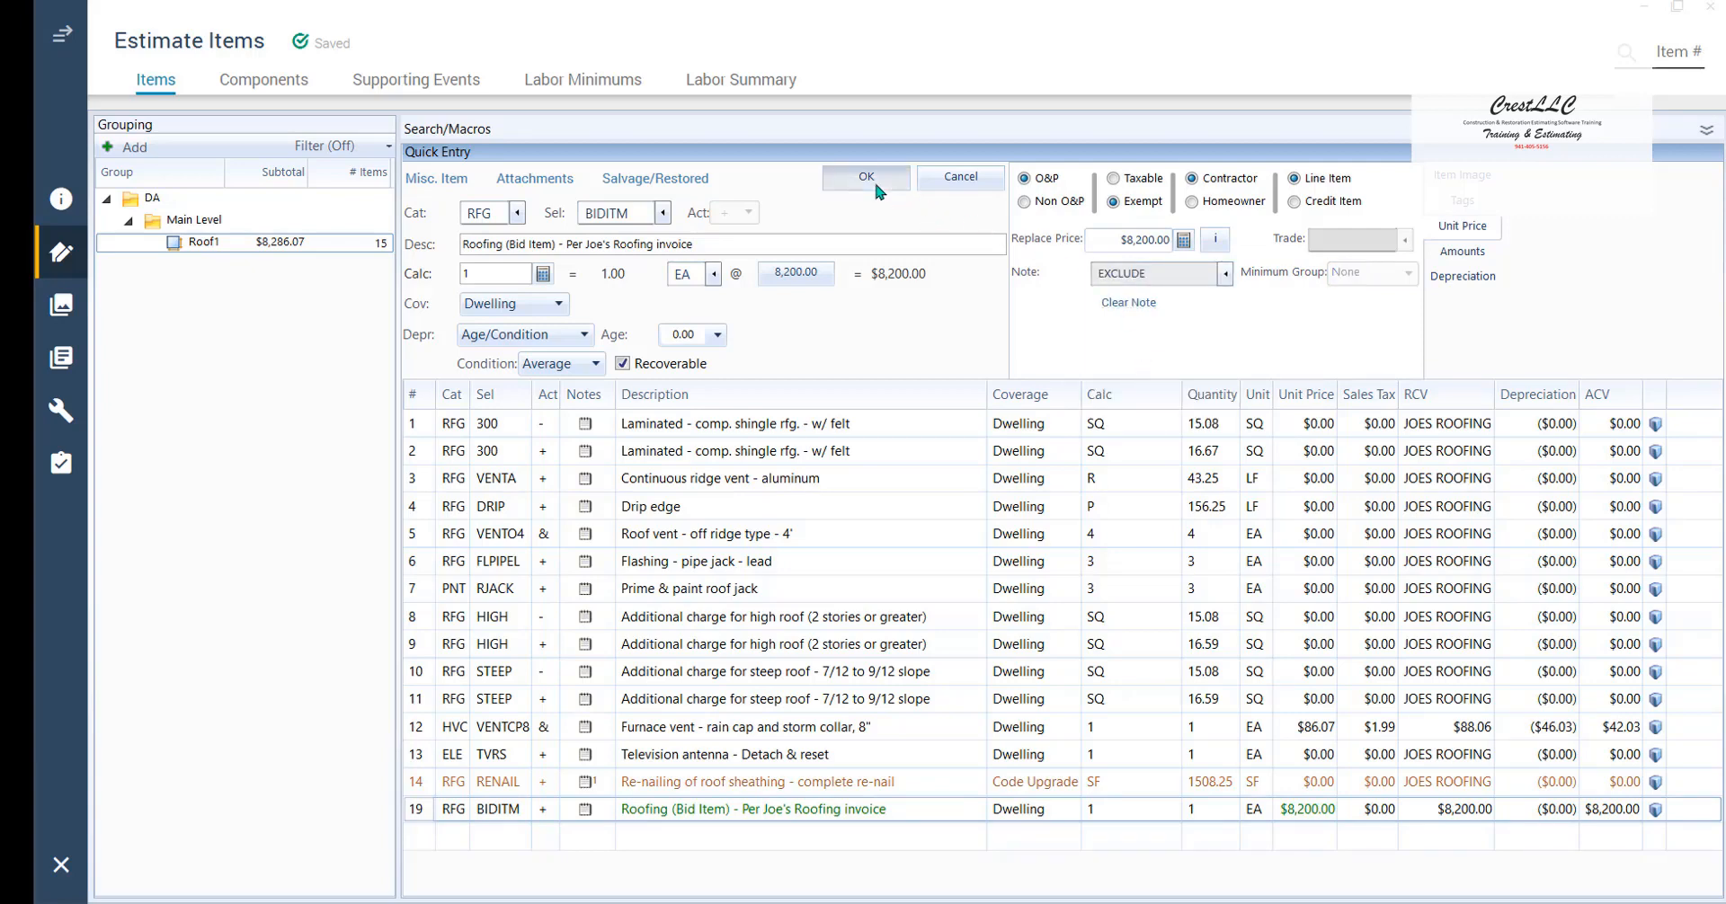
Restore the prices of line items 1 through 11, 13 and 14 with a Taxes/O&P/Repaired global change set to Price.
left_click(460, 813)
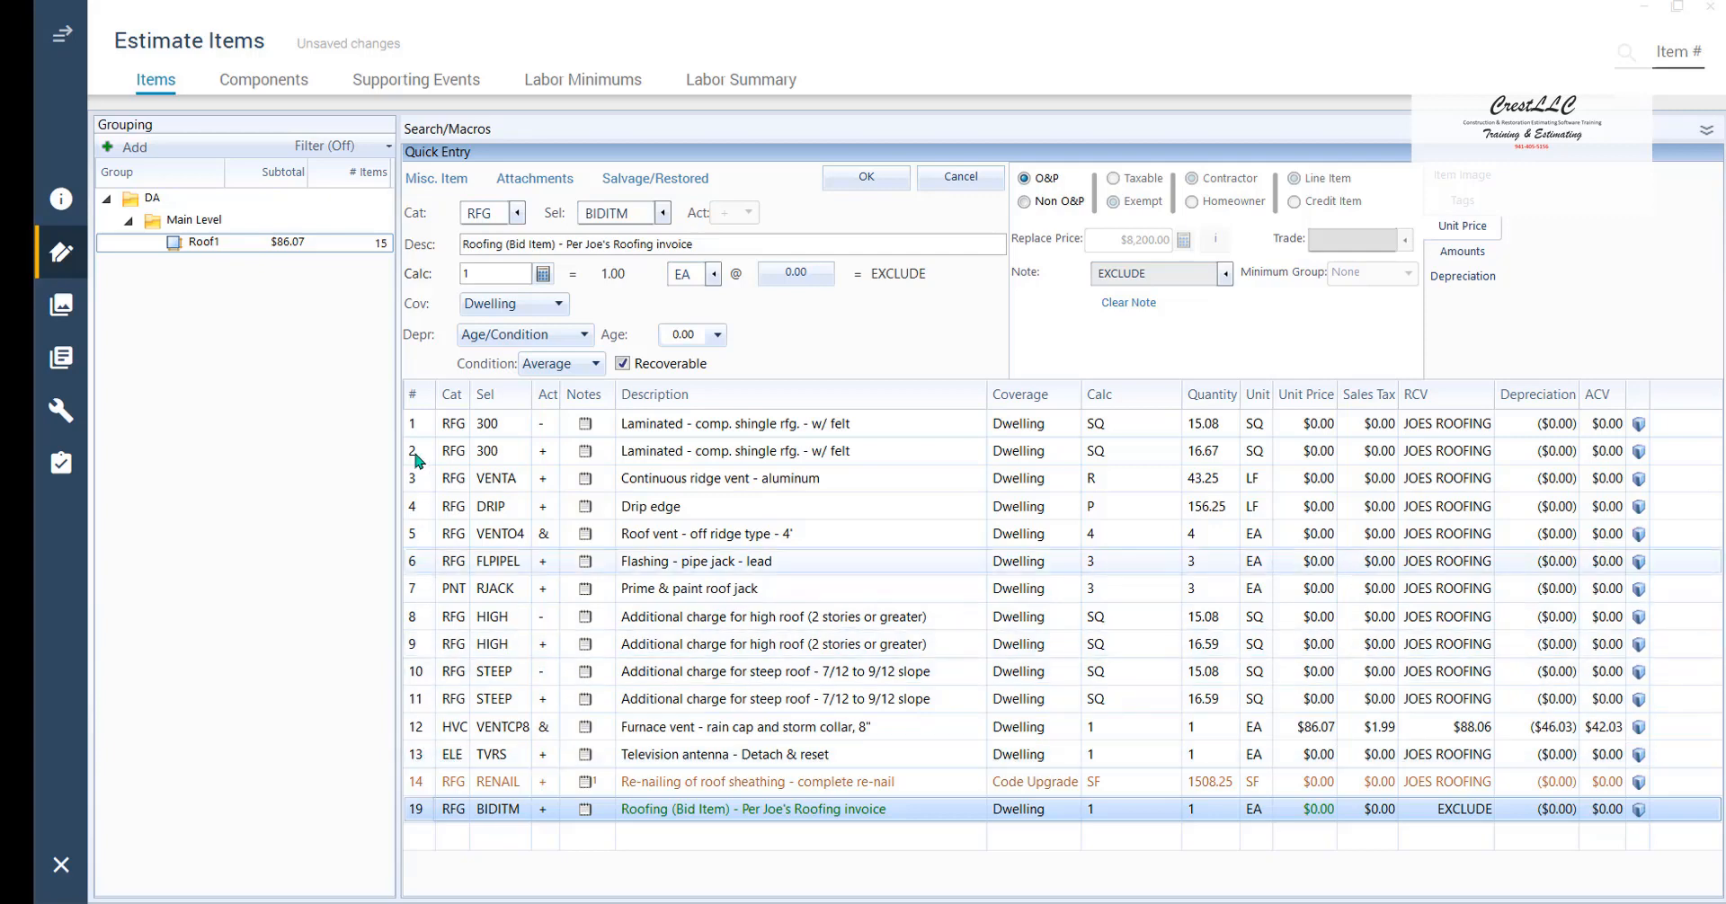
left_click(427, 424)
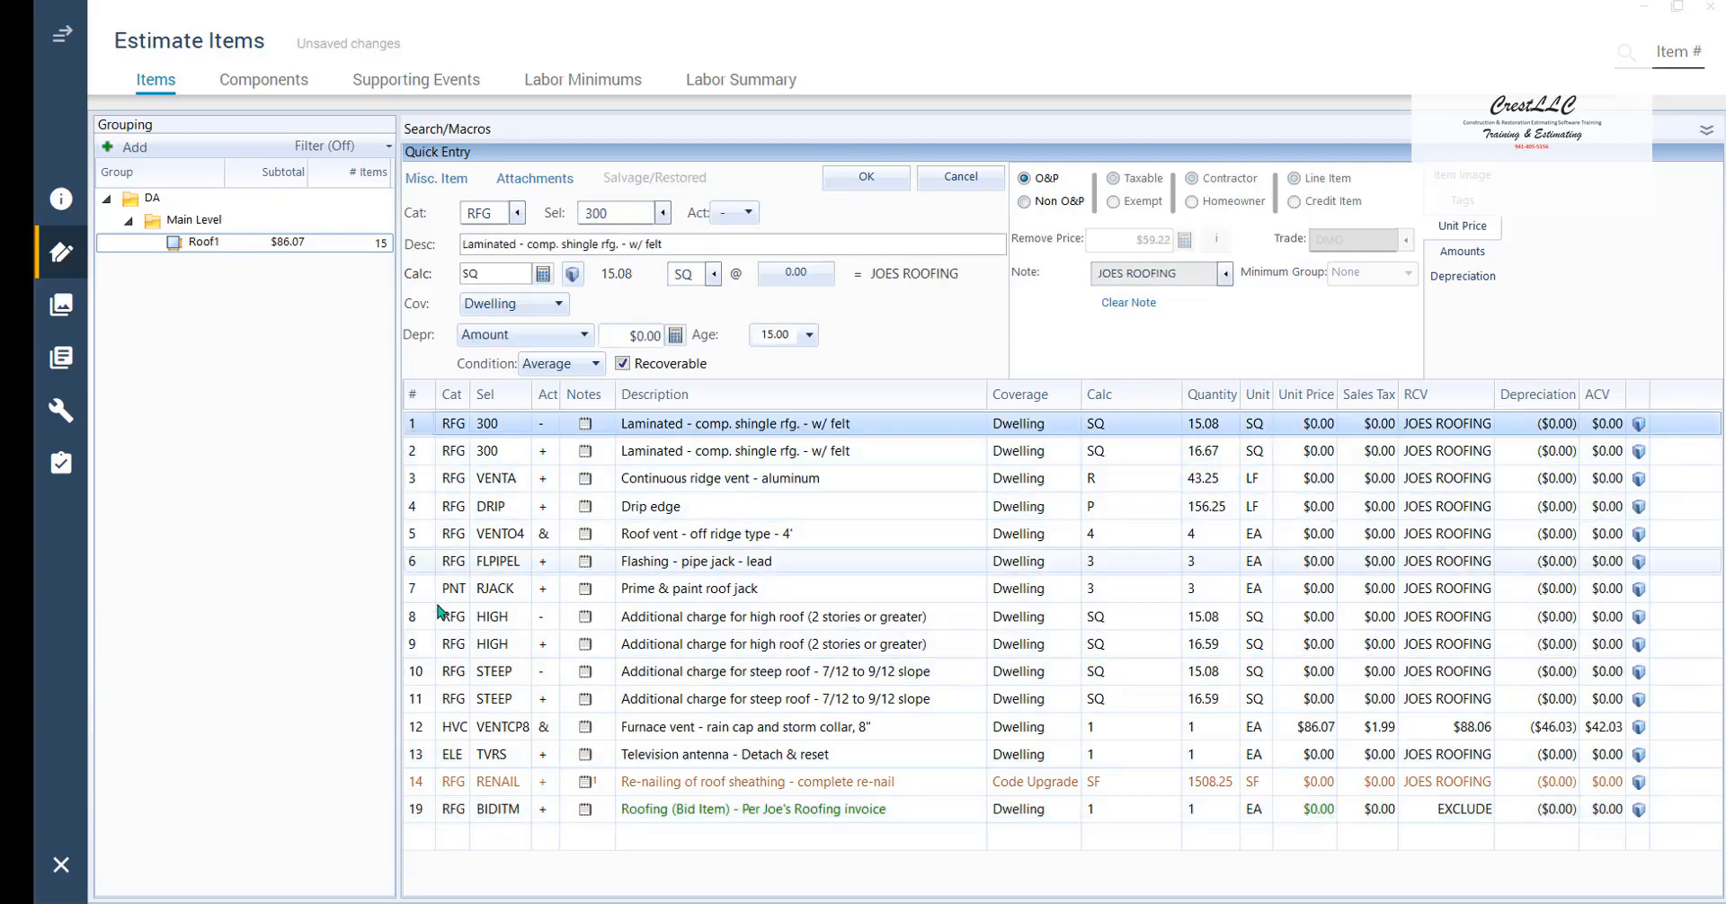
left_click(424, 700, "shift")
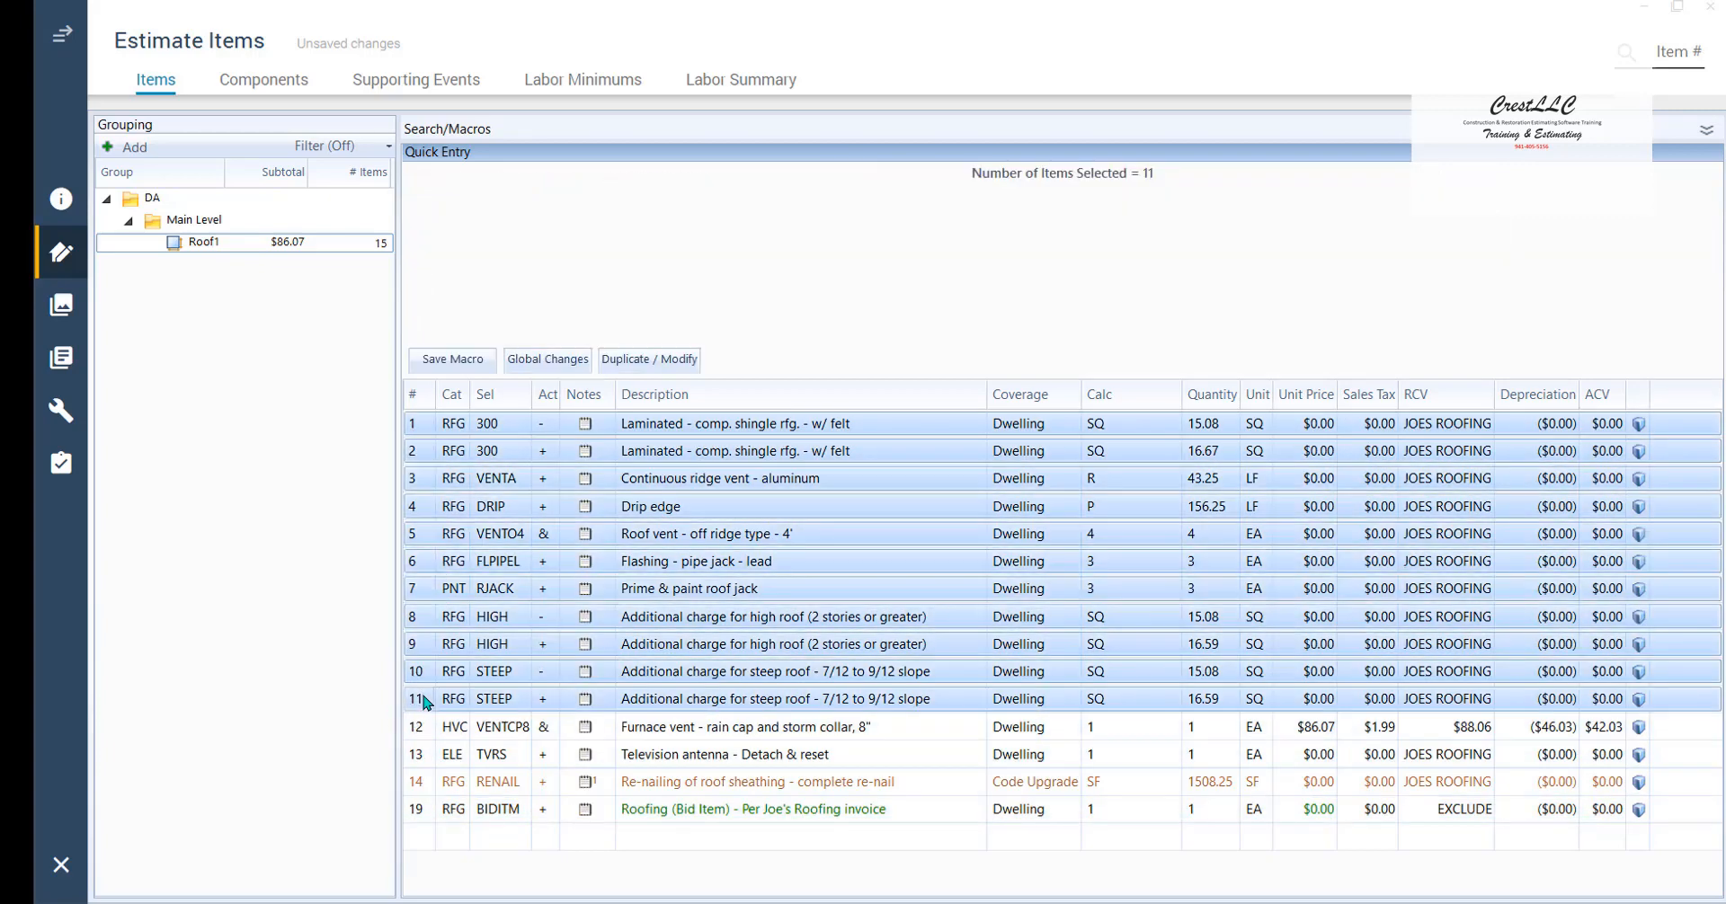
left_click(414, 759, "ctrl")
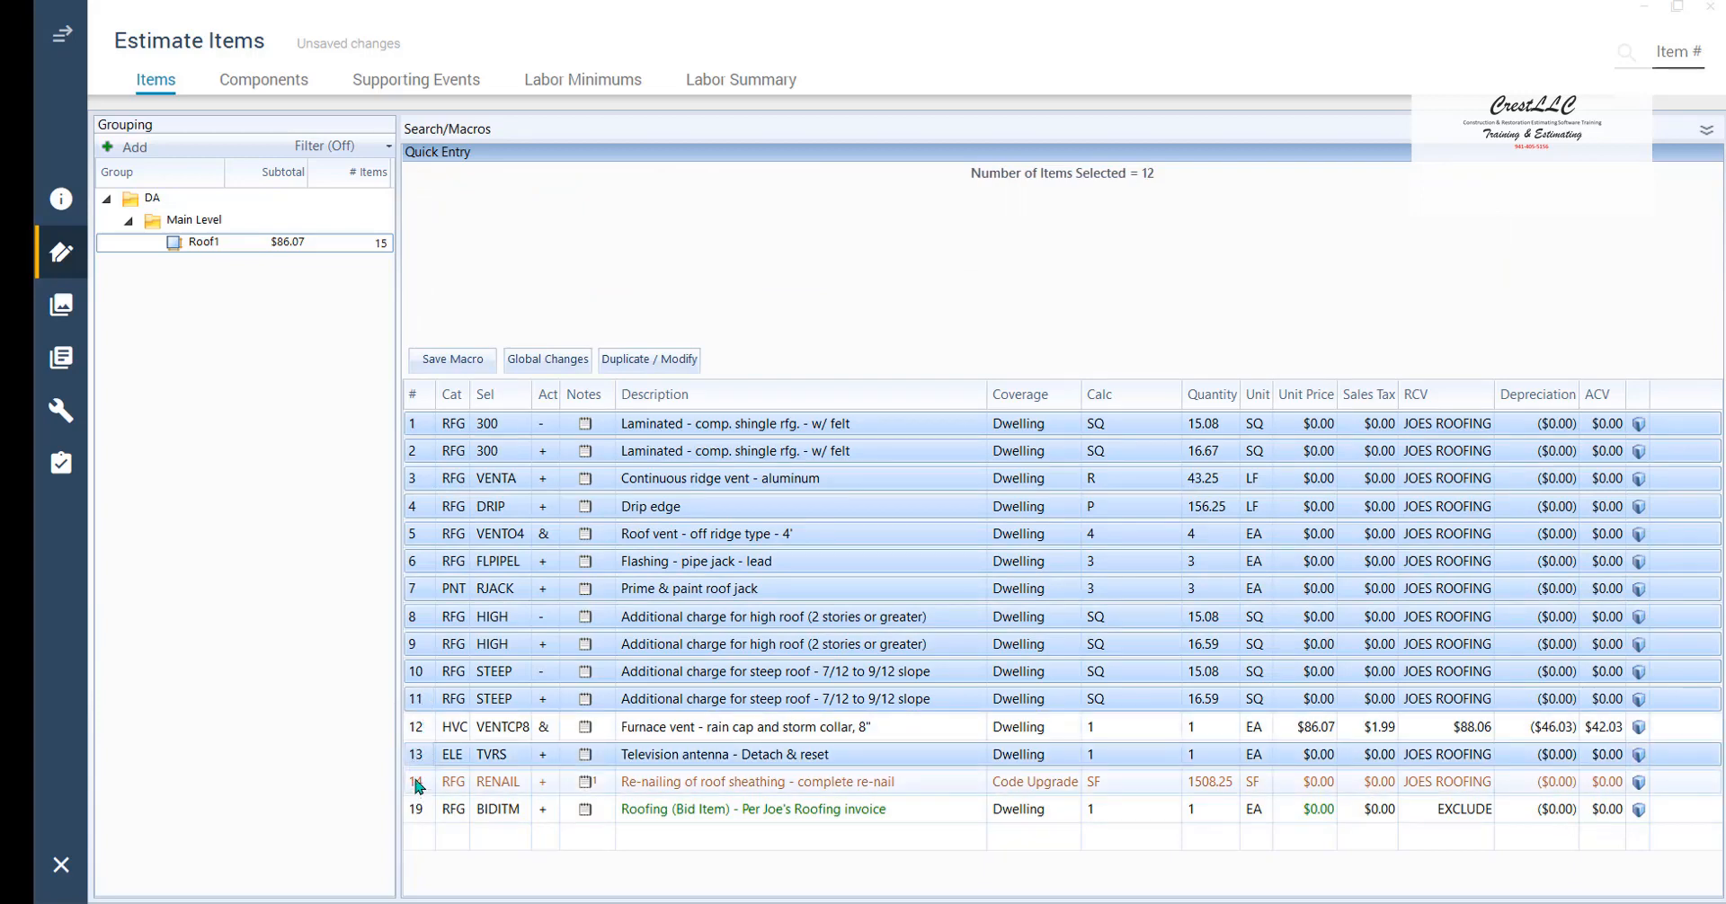
left_click(417, 783, "ctrl")
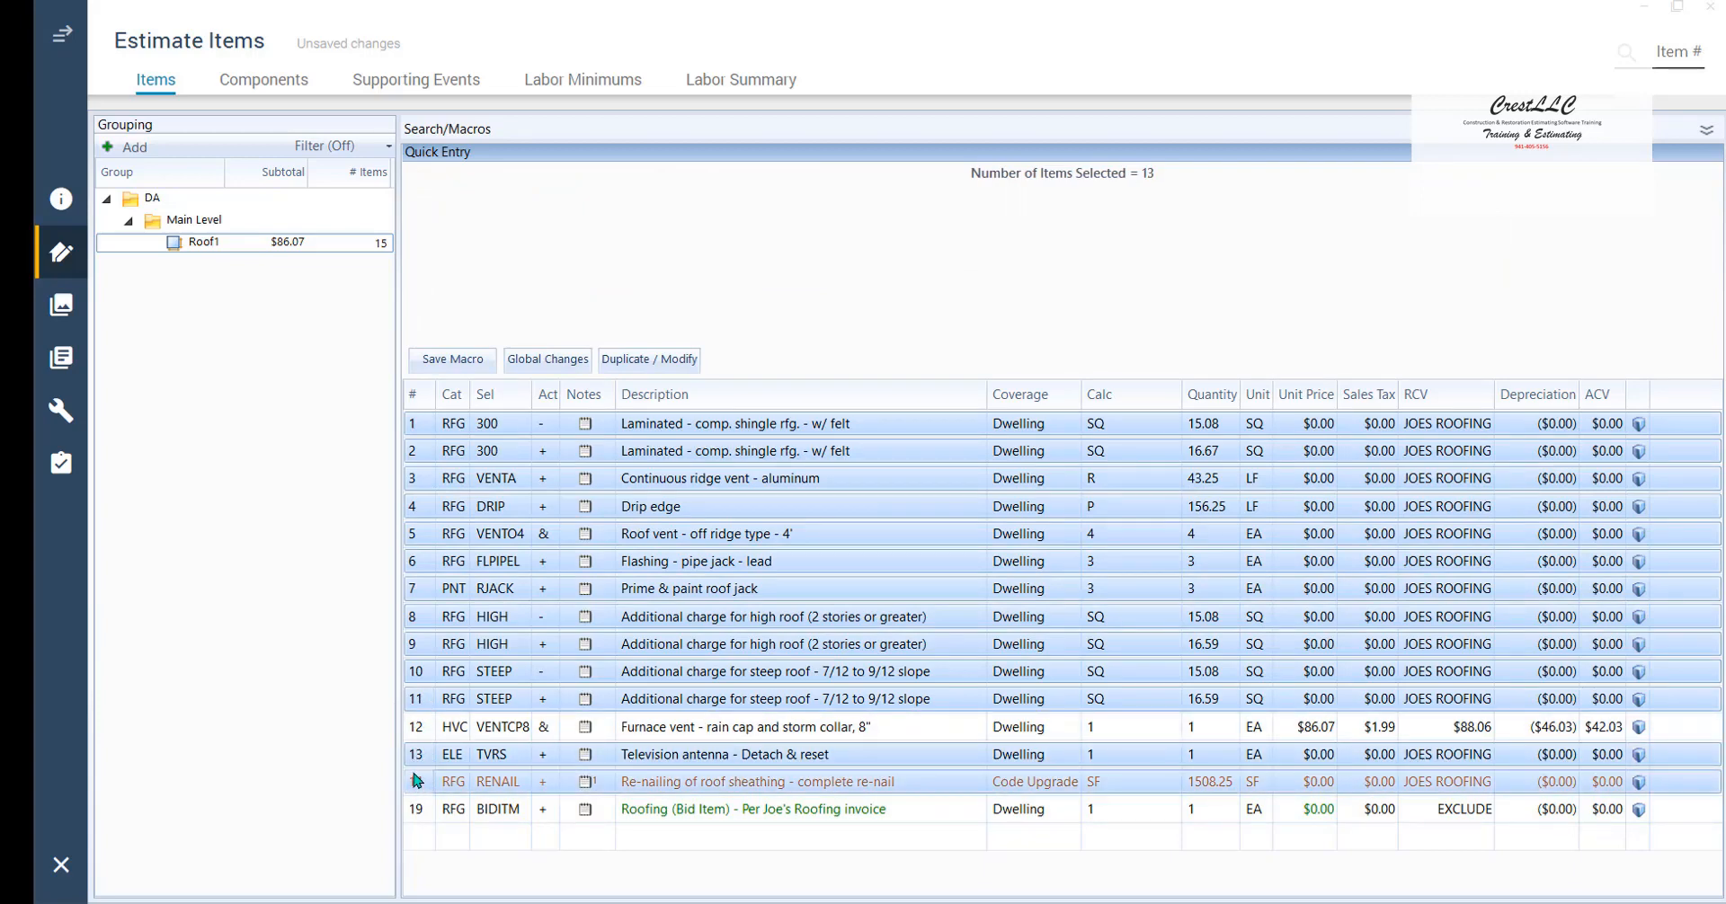
left_click(551, 361)
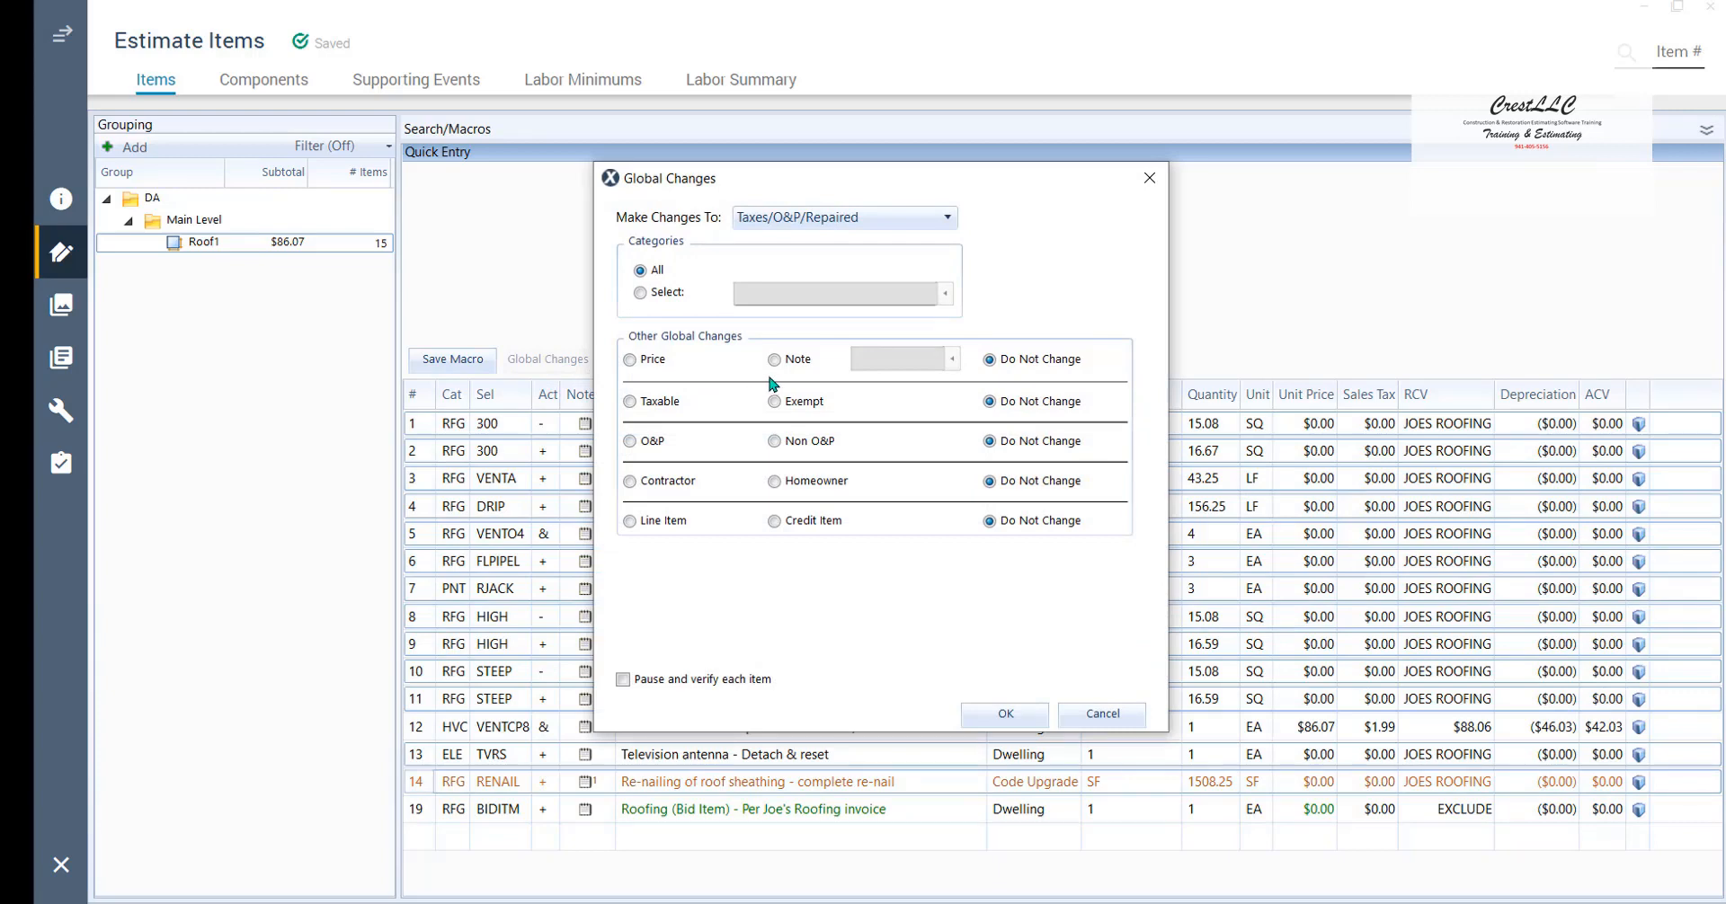
left_click(630, 360)
left_click(1003, 715)
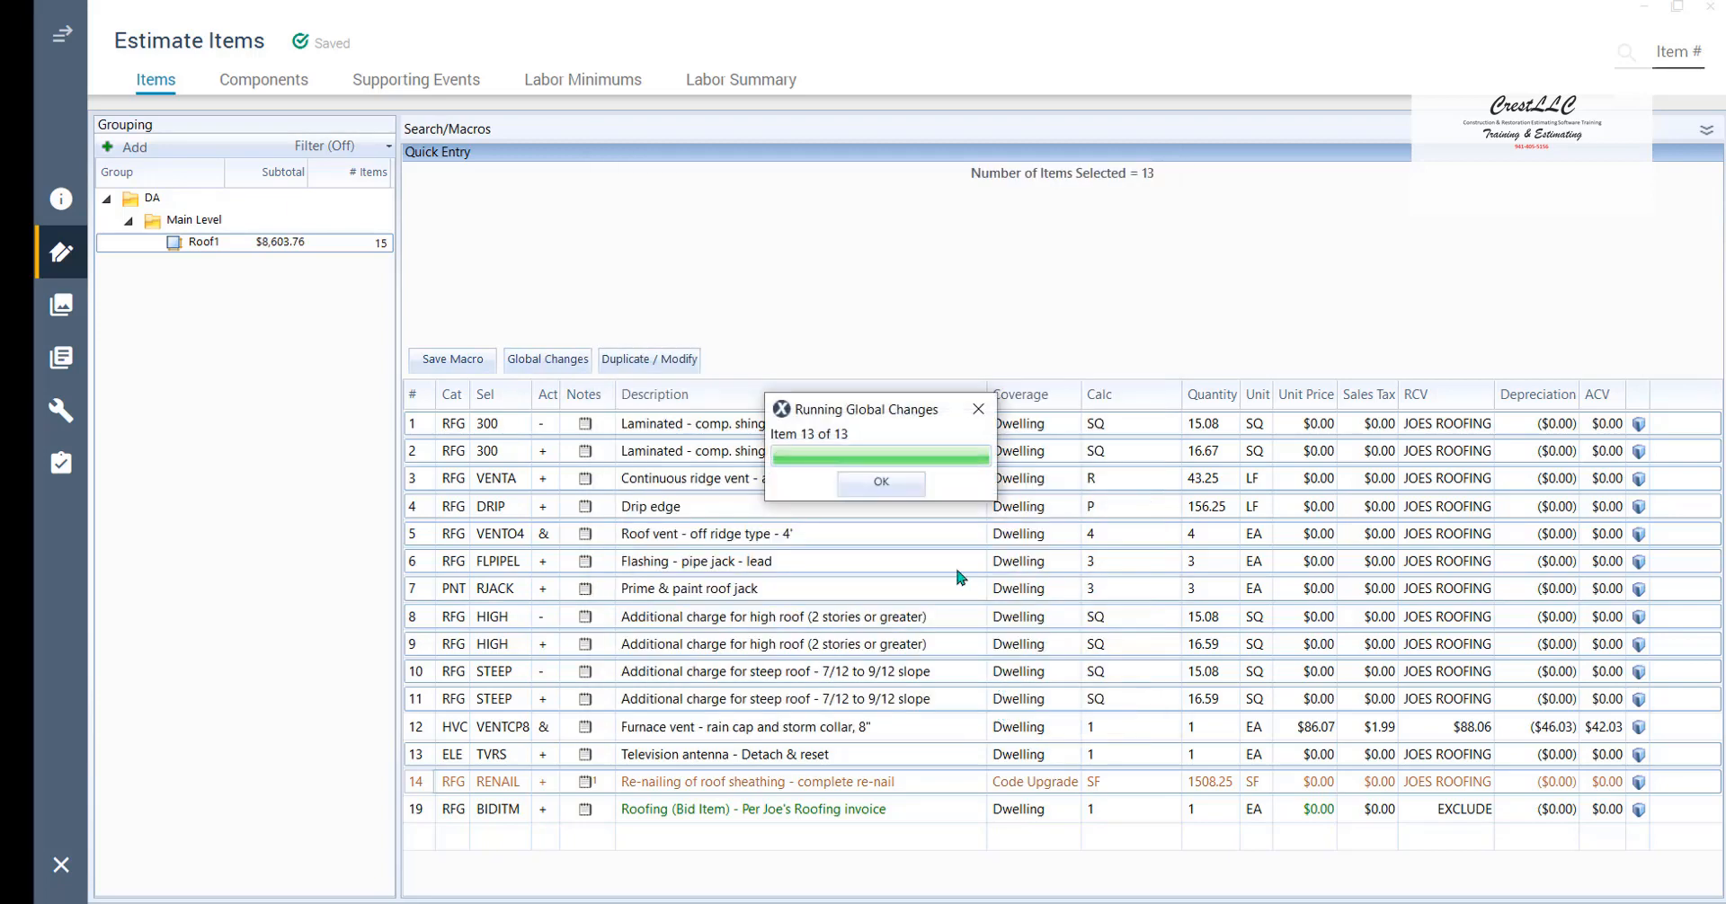
left_click(880, 485)
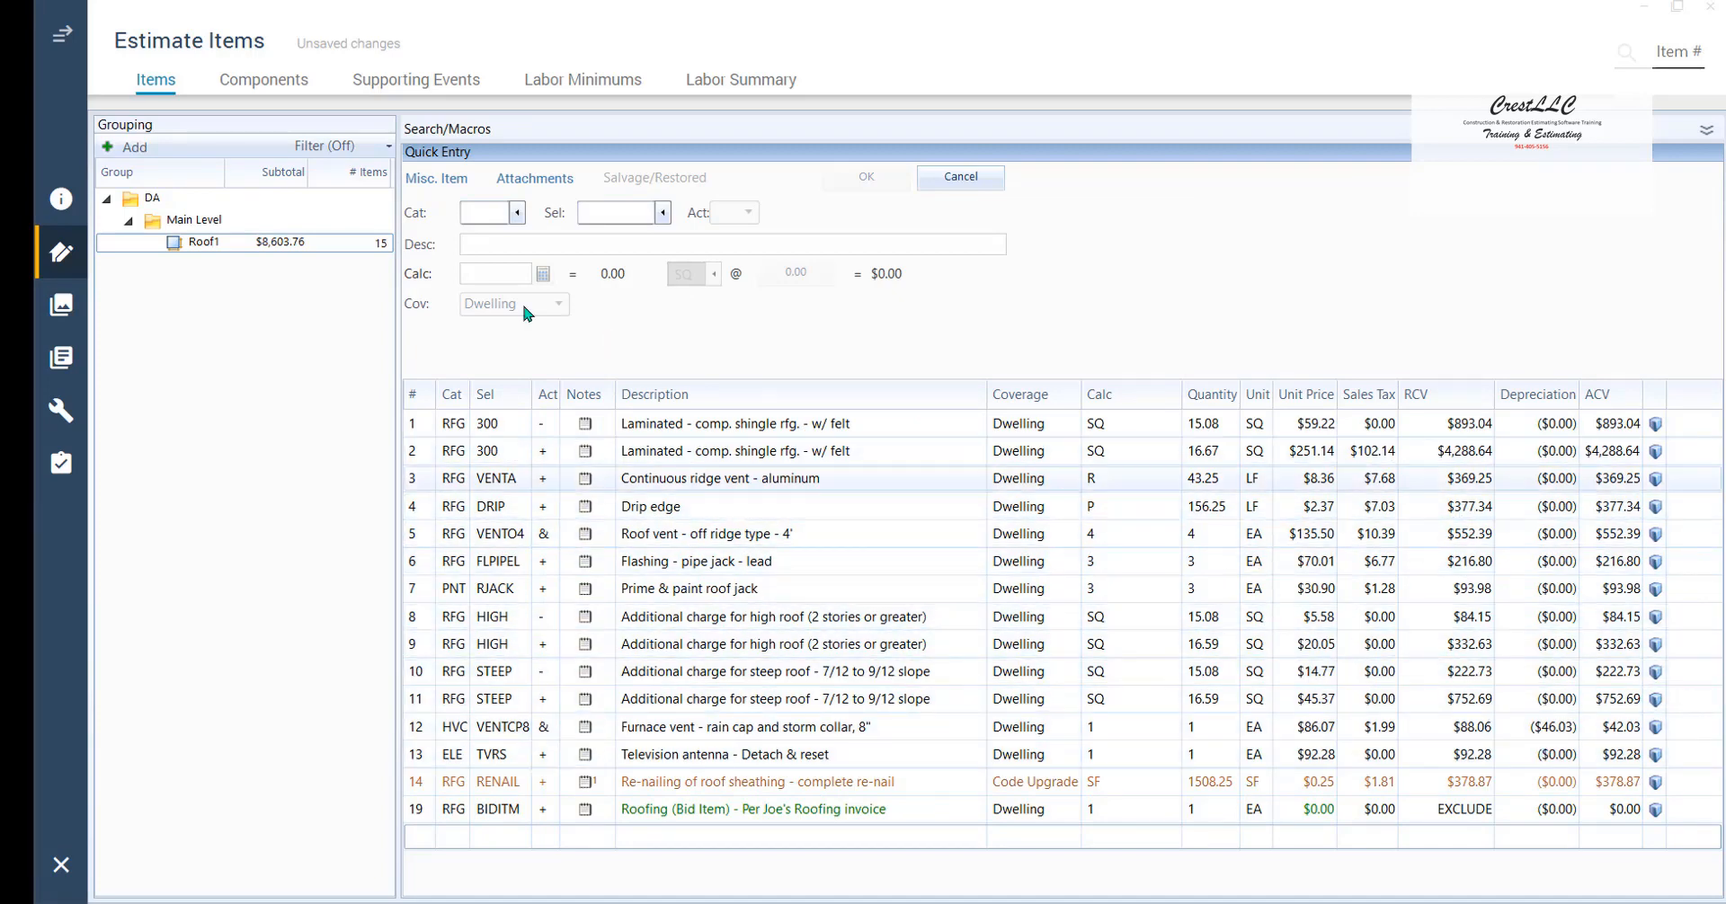
Check the Roof1 subtotal in the grouping.
left_click(288, 258)
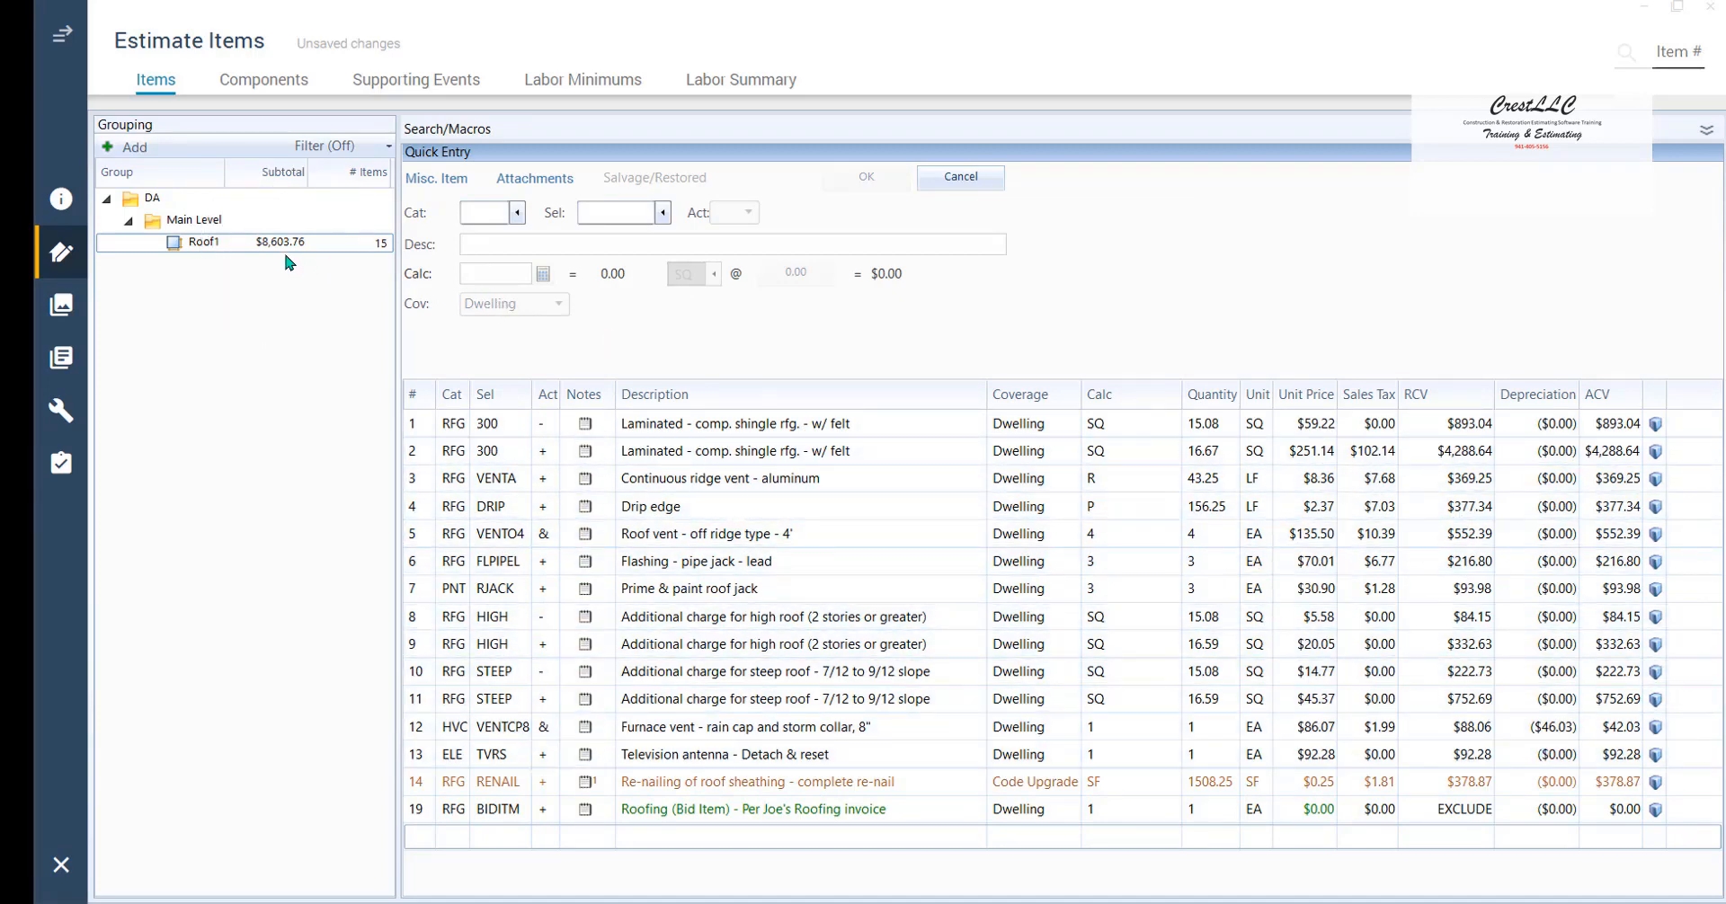
left_click(285, 256)
left_click(285, 256)
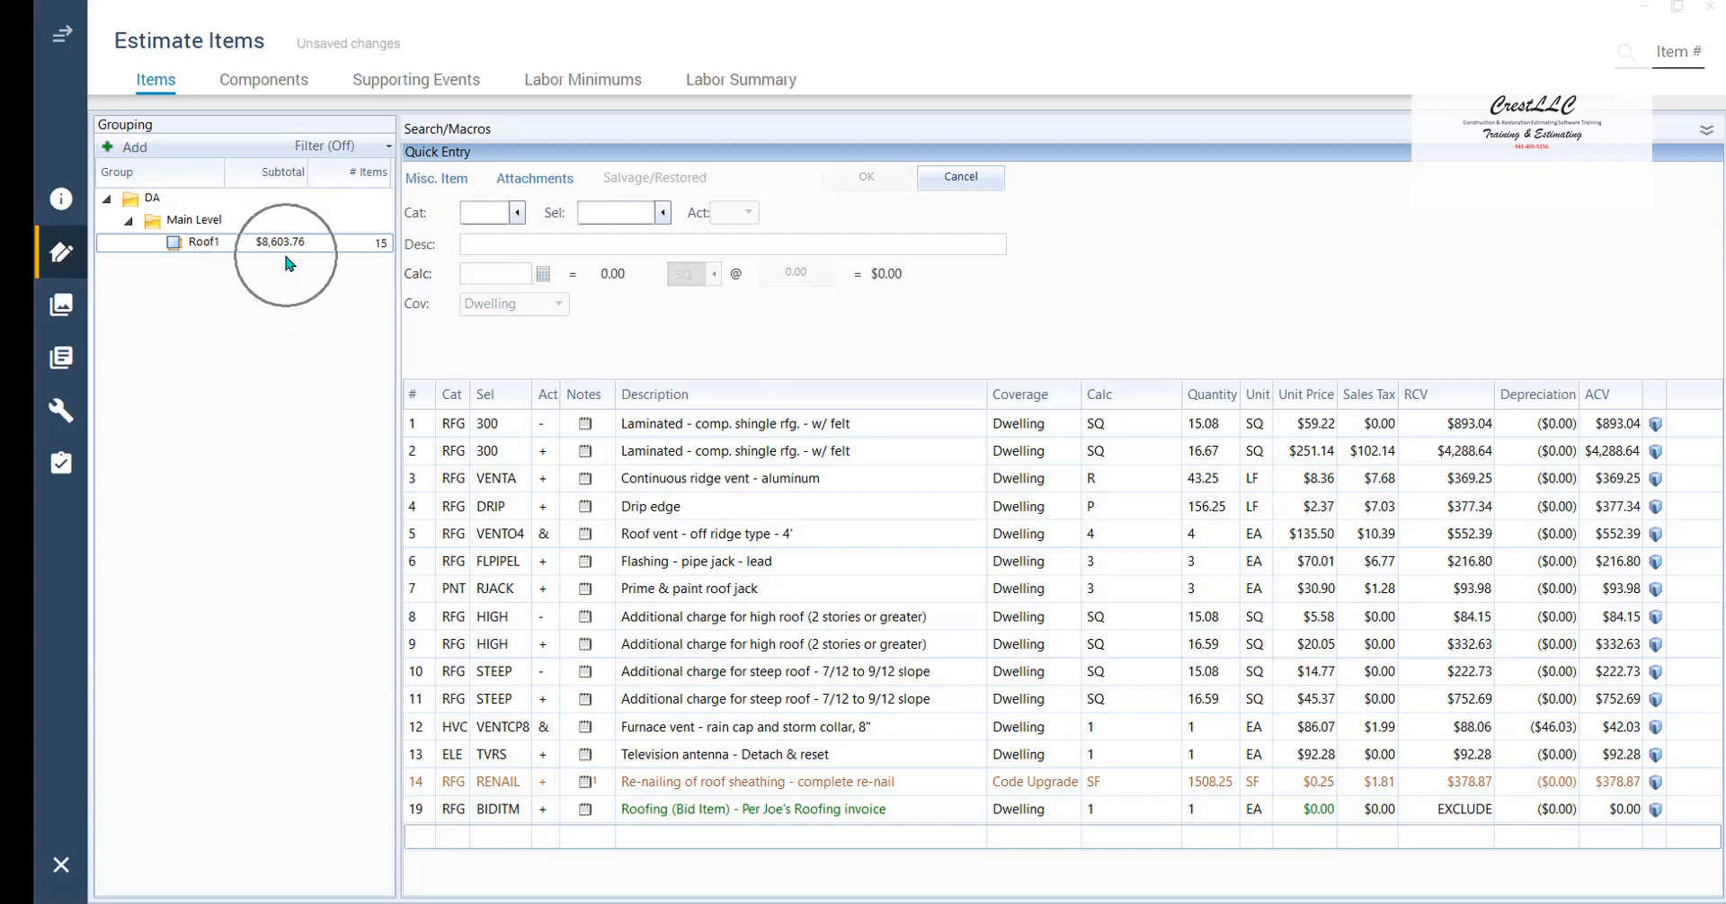
left_click(284, 256)
left_click(287, 259)
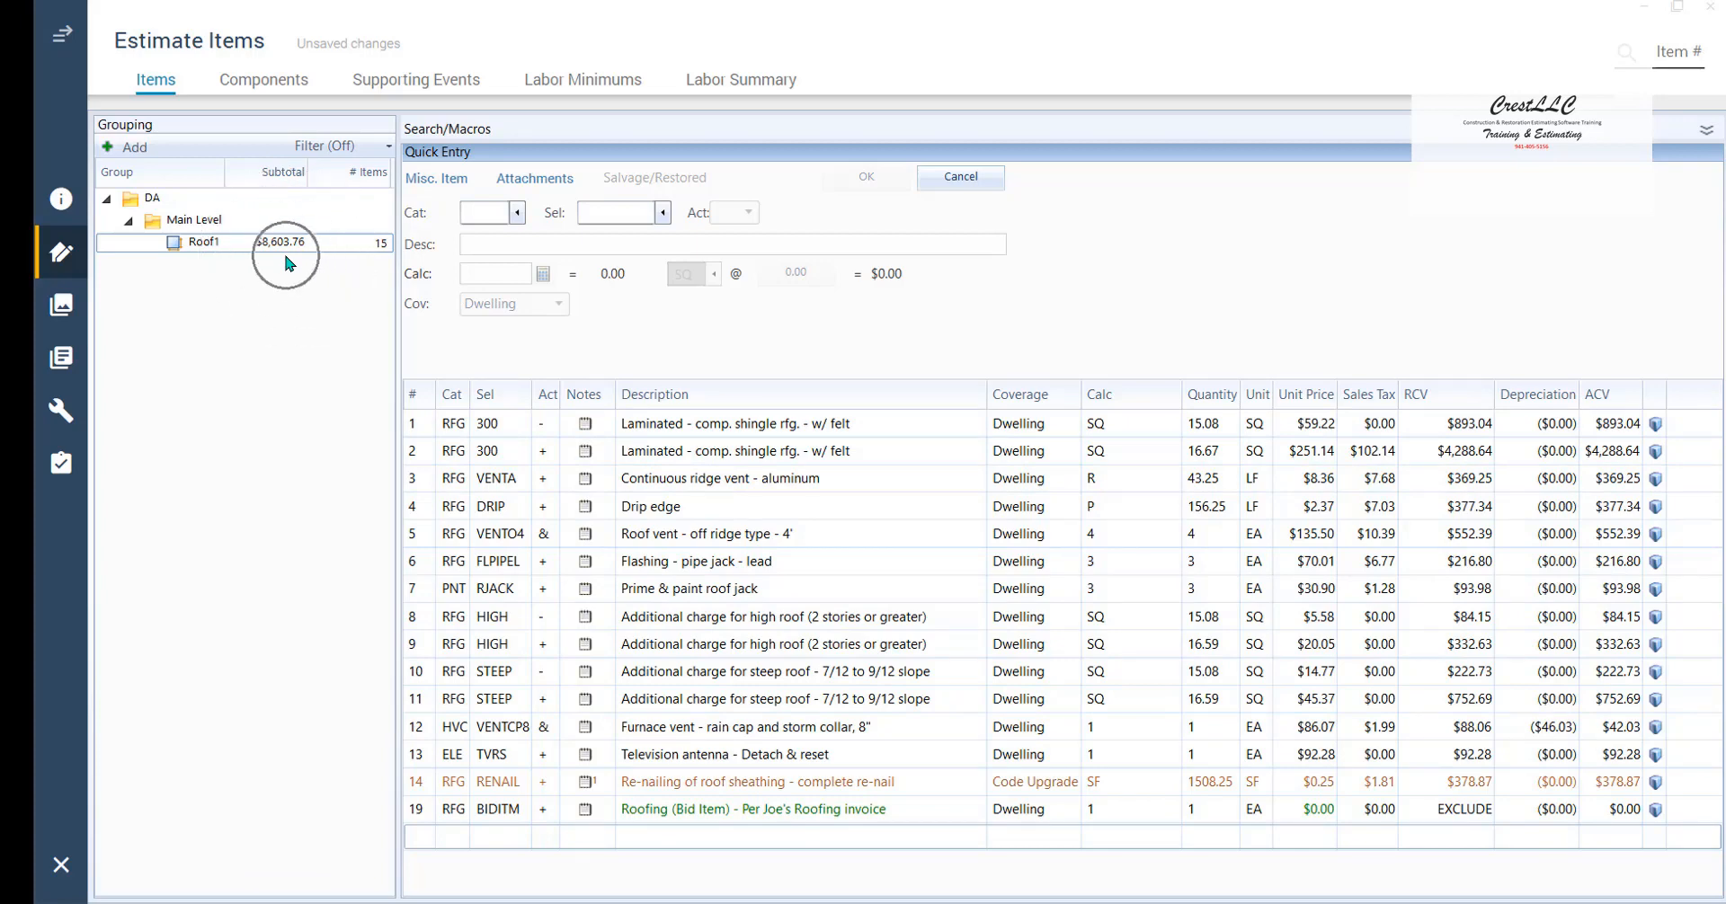
left_click(286, 259)
Apply the shared price note JOES ROOFING to line items 1 through 11, 13 and 14 with a Taxes/O&P/Repaired global change.
left_click(419, 435)
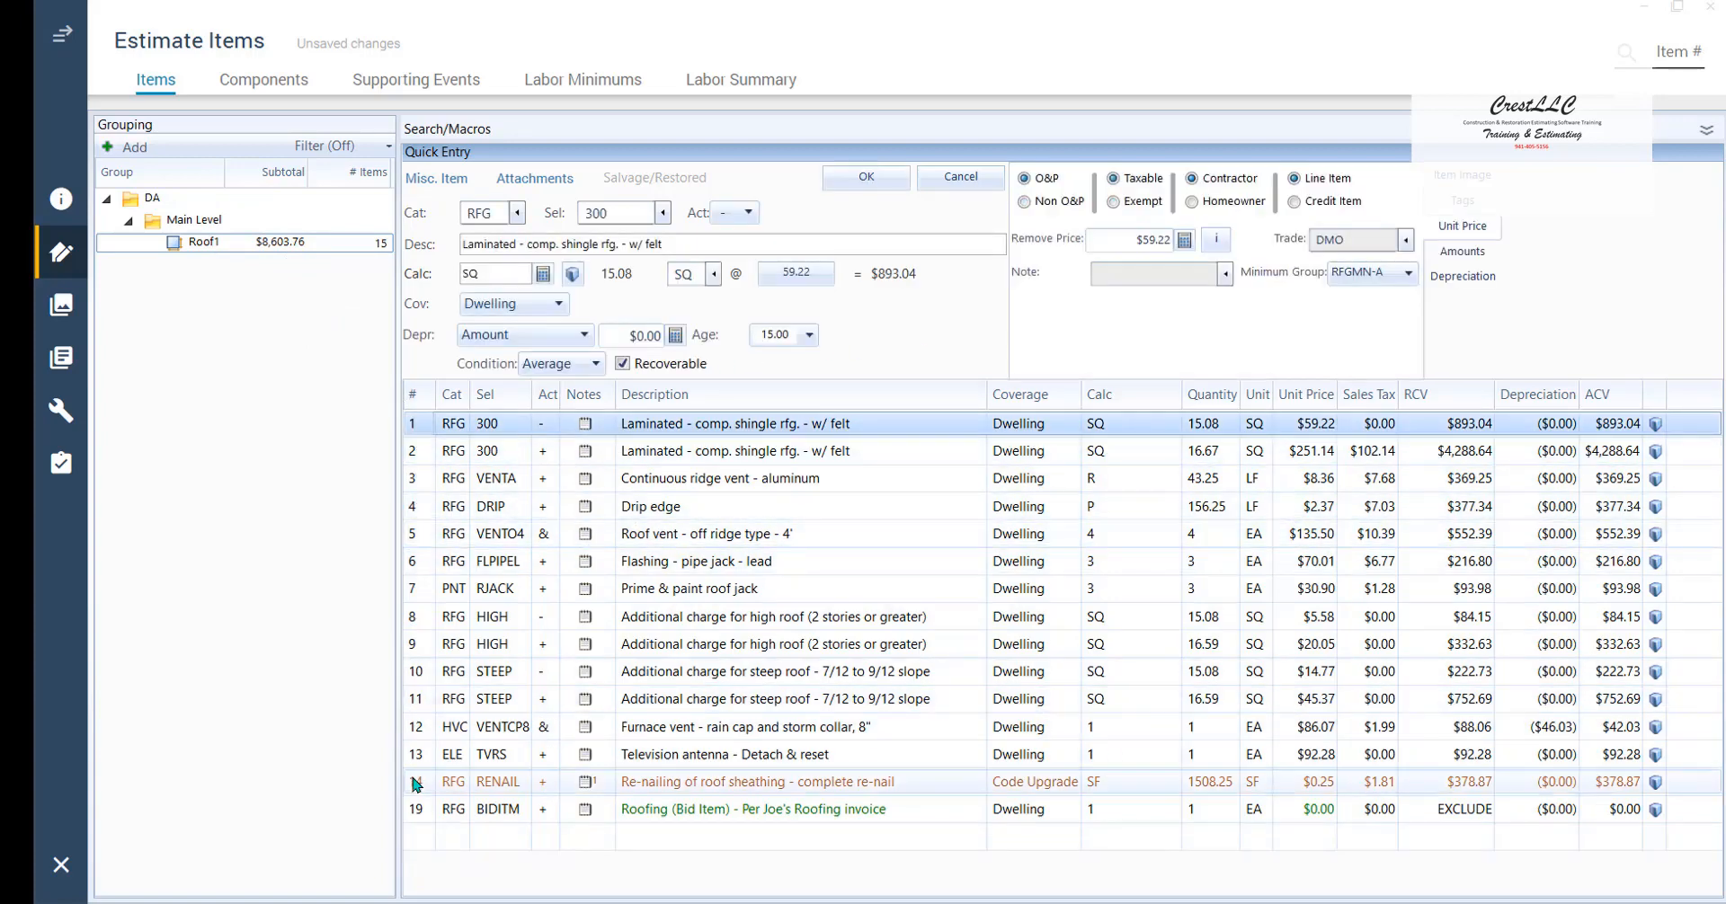
left_click(418, 701, "shift")
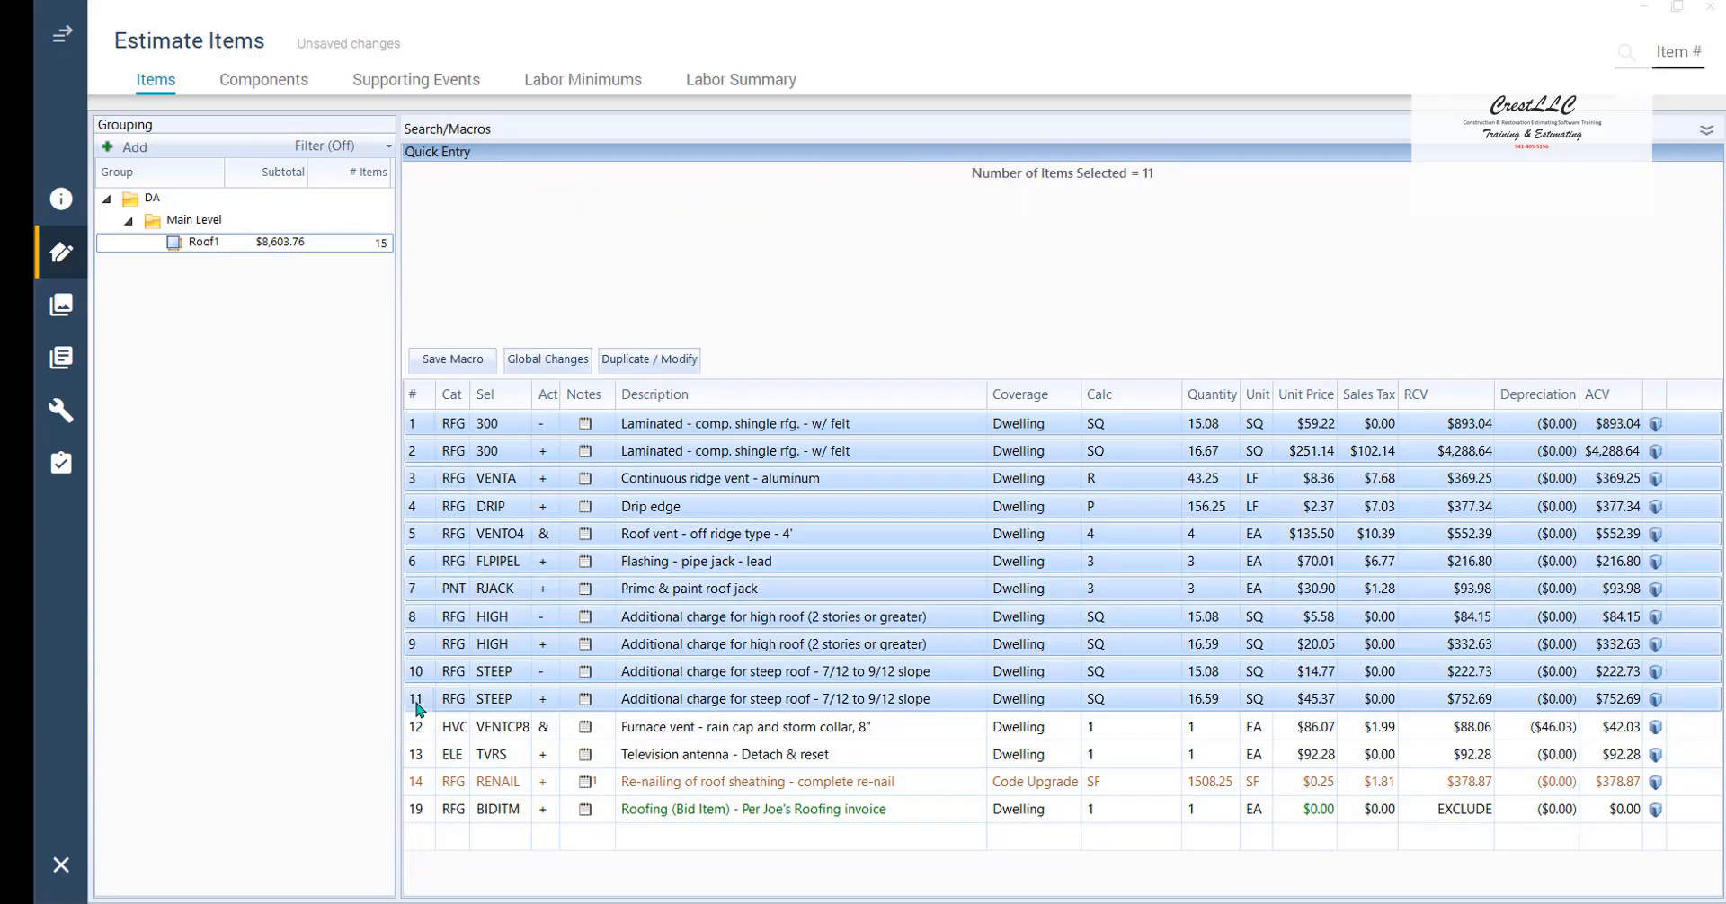
left_click(415, 756, "ctrl")
left_click(419, 784, "ctrl")
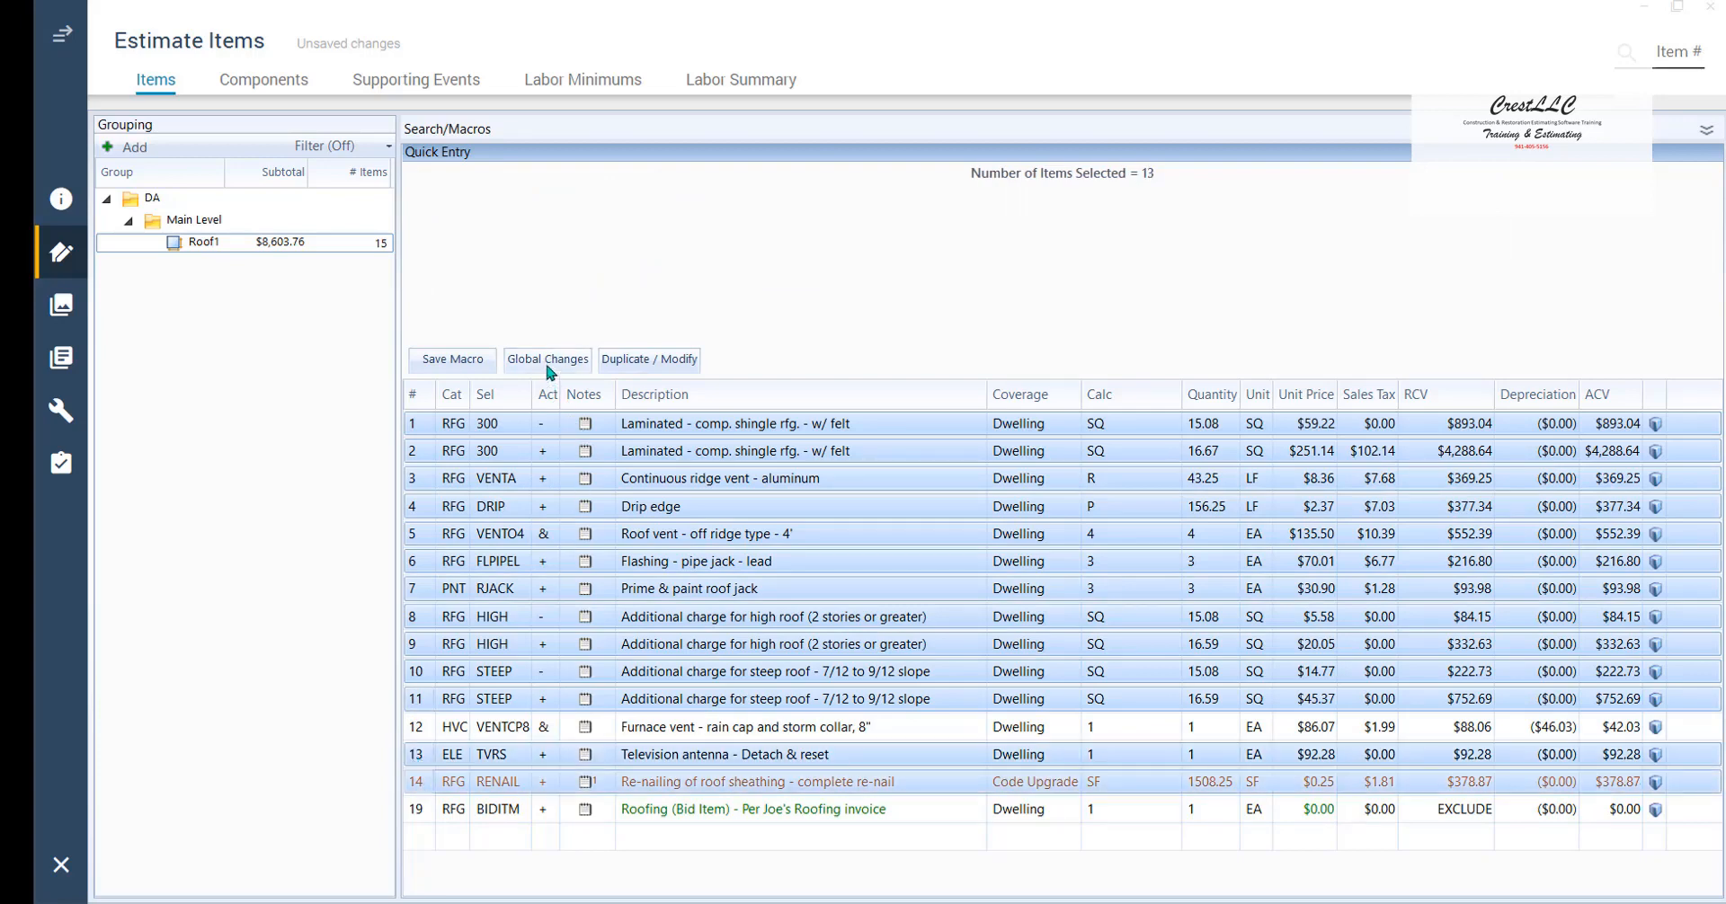
left_click(575, 361)
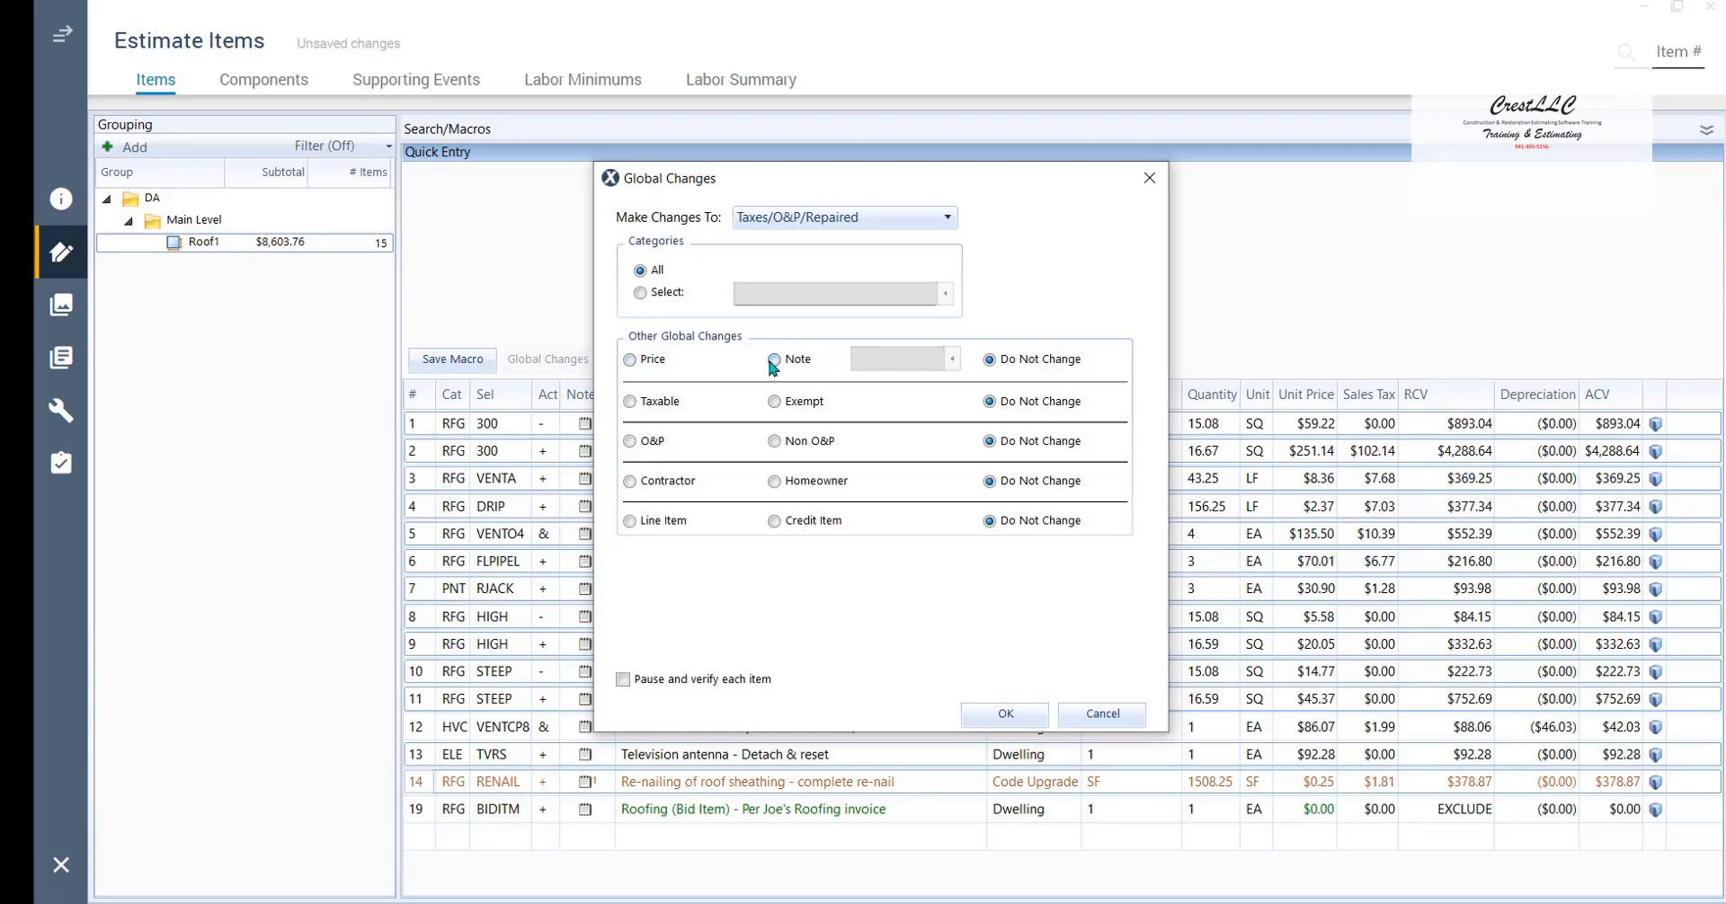
left_click(952, 359)
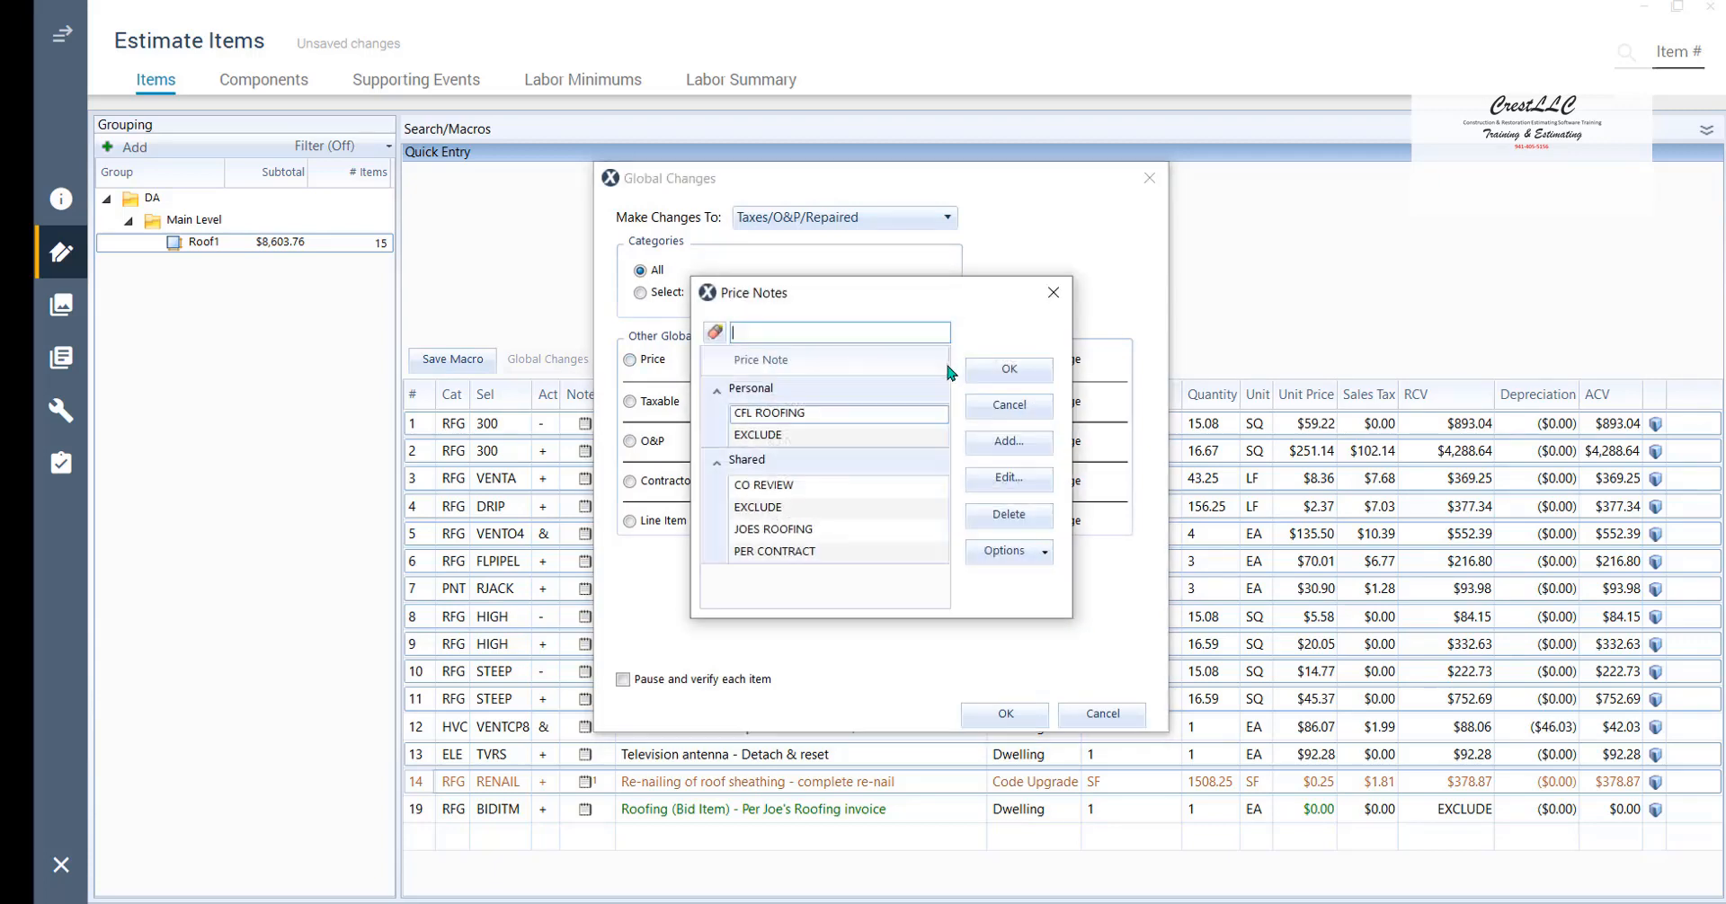
left_click(795, 530)
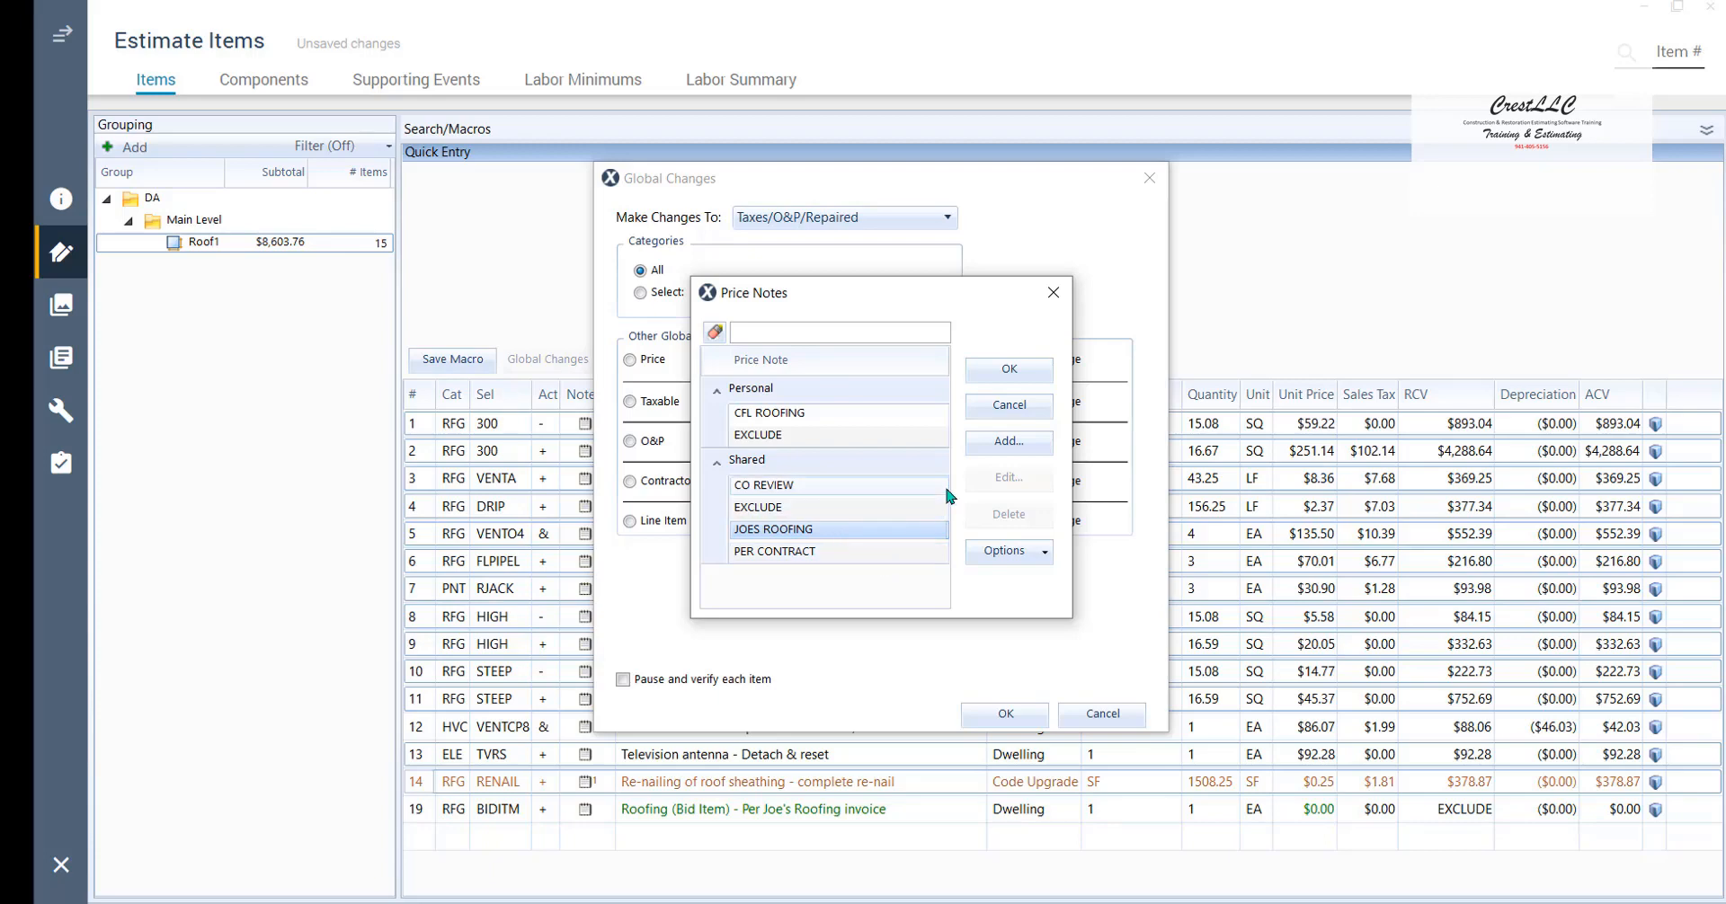
left_click(1011, 370)
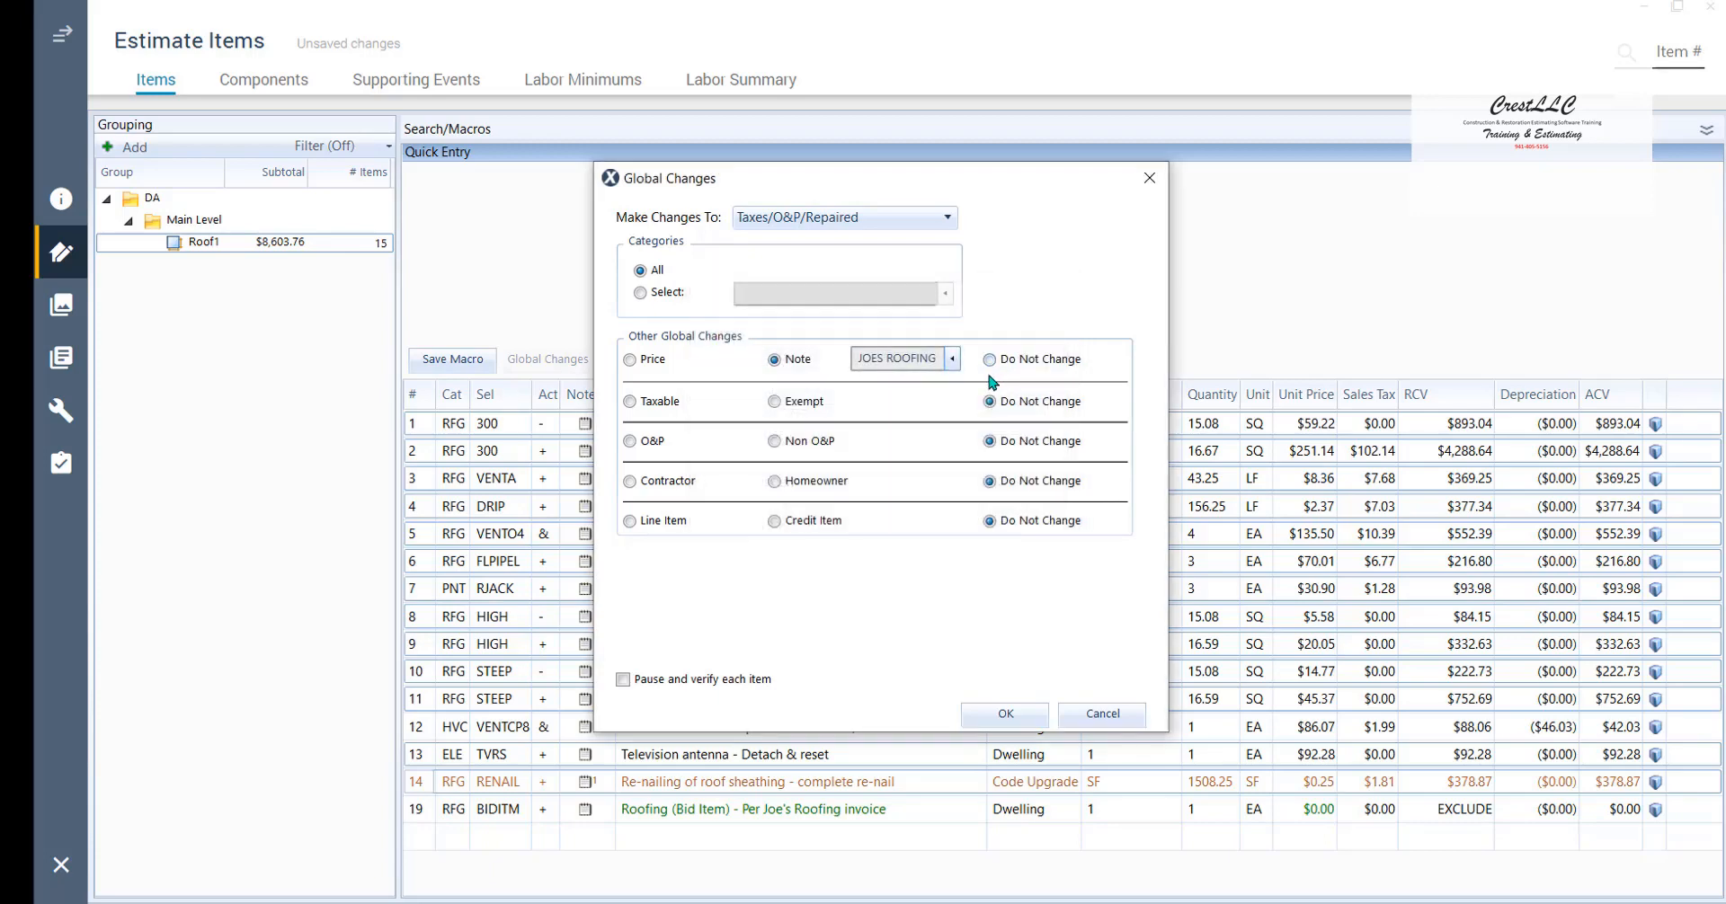
left_click(988, 717)
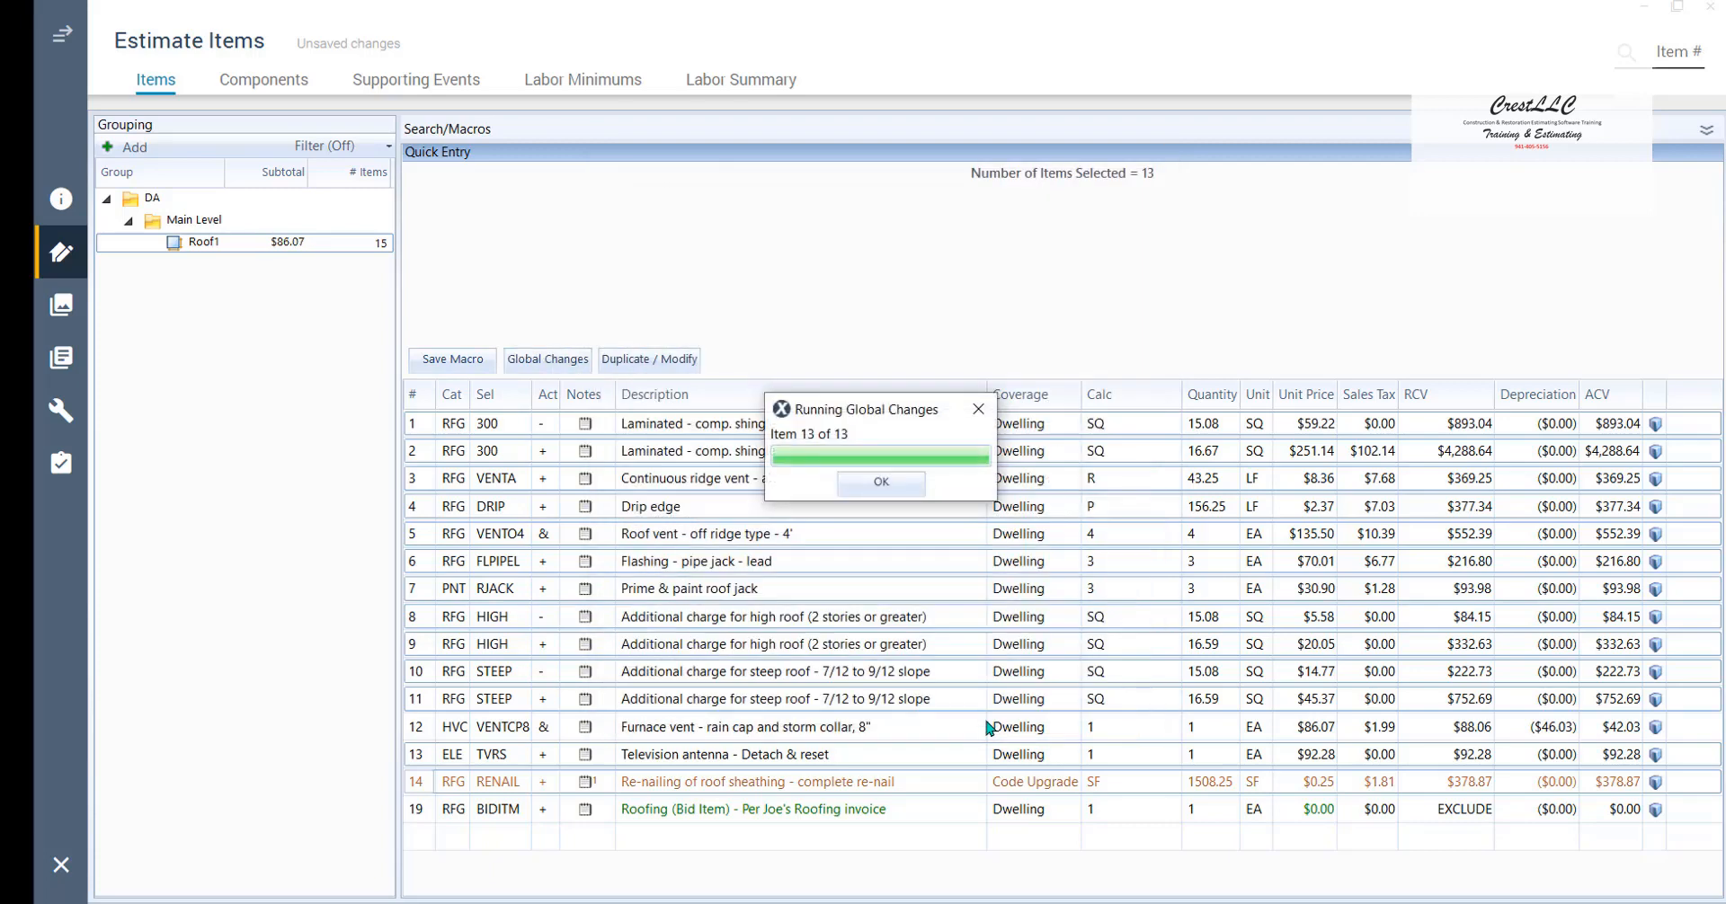
left_click(877, 485)
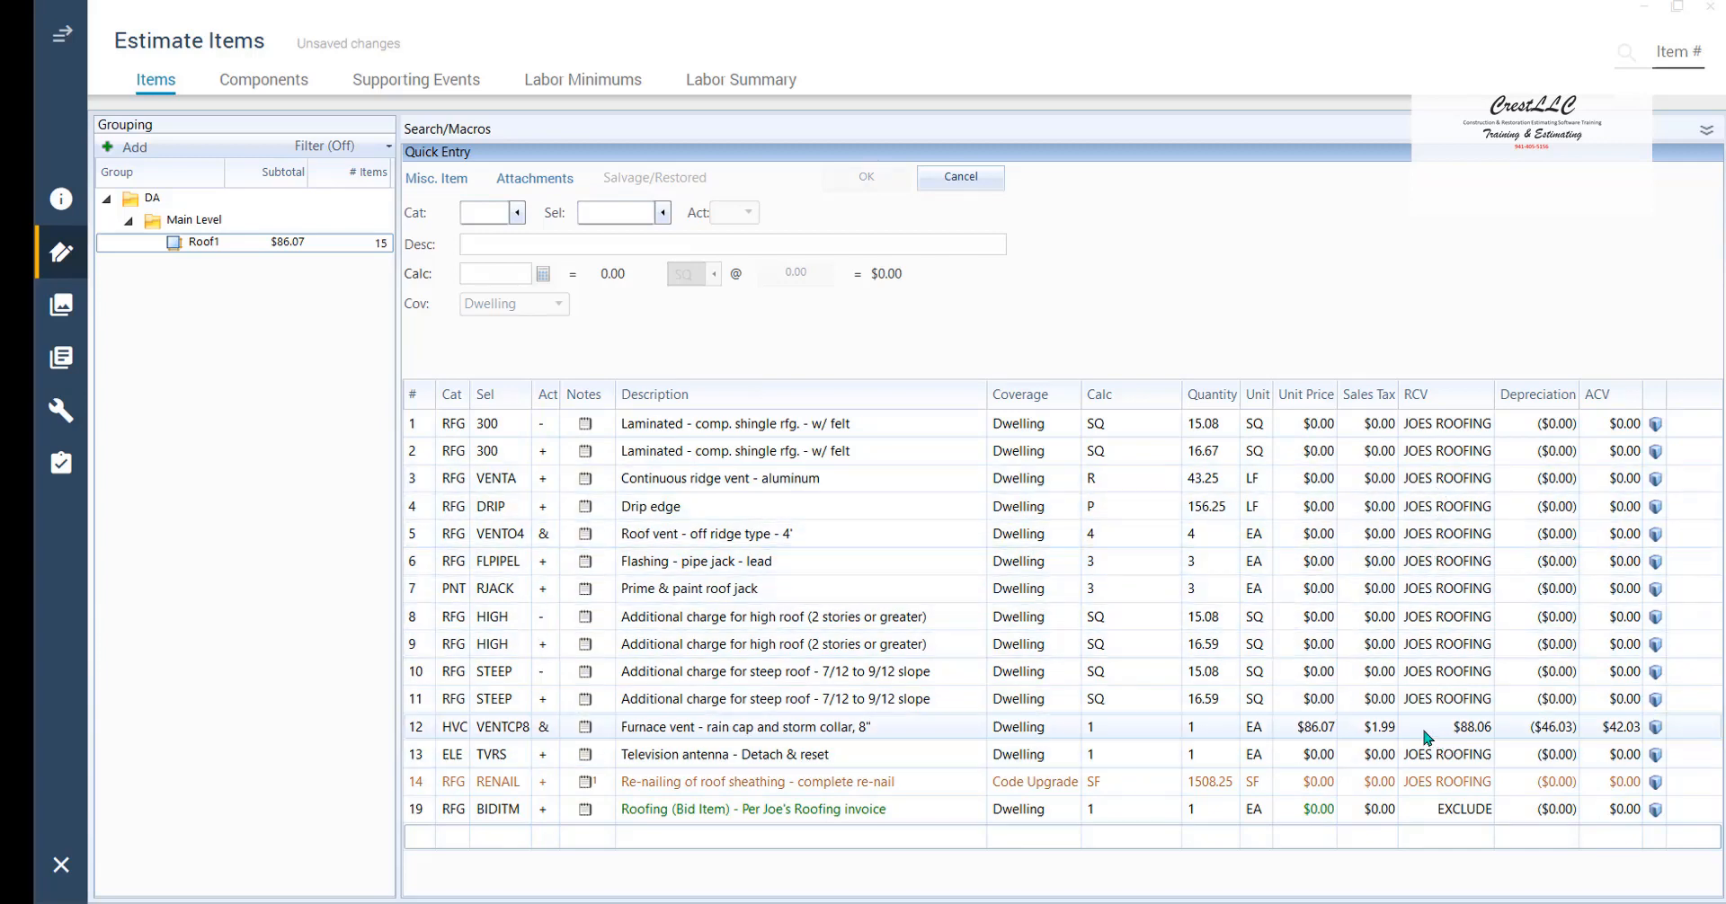
Clear the EXCLUDE price note from the roofing bid item (item 19) and save the line.
left_click(416, 814)
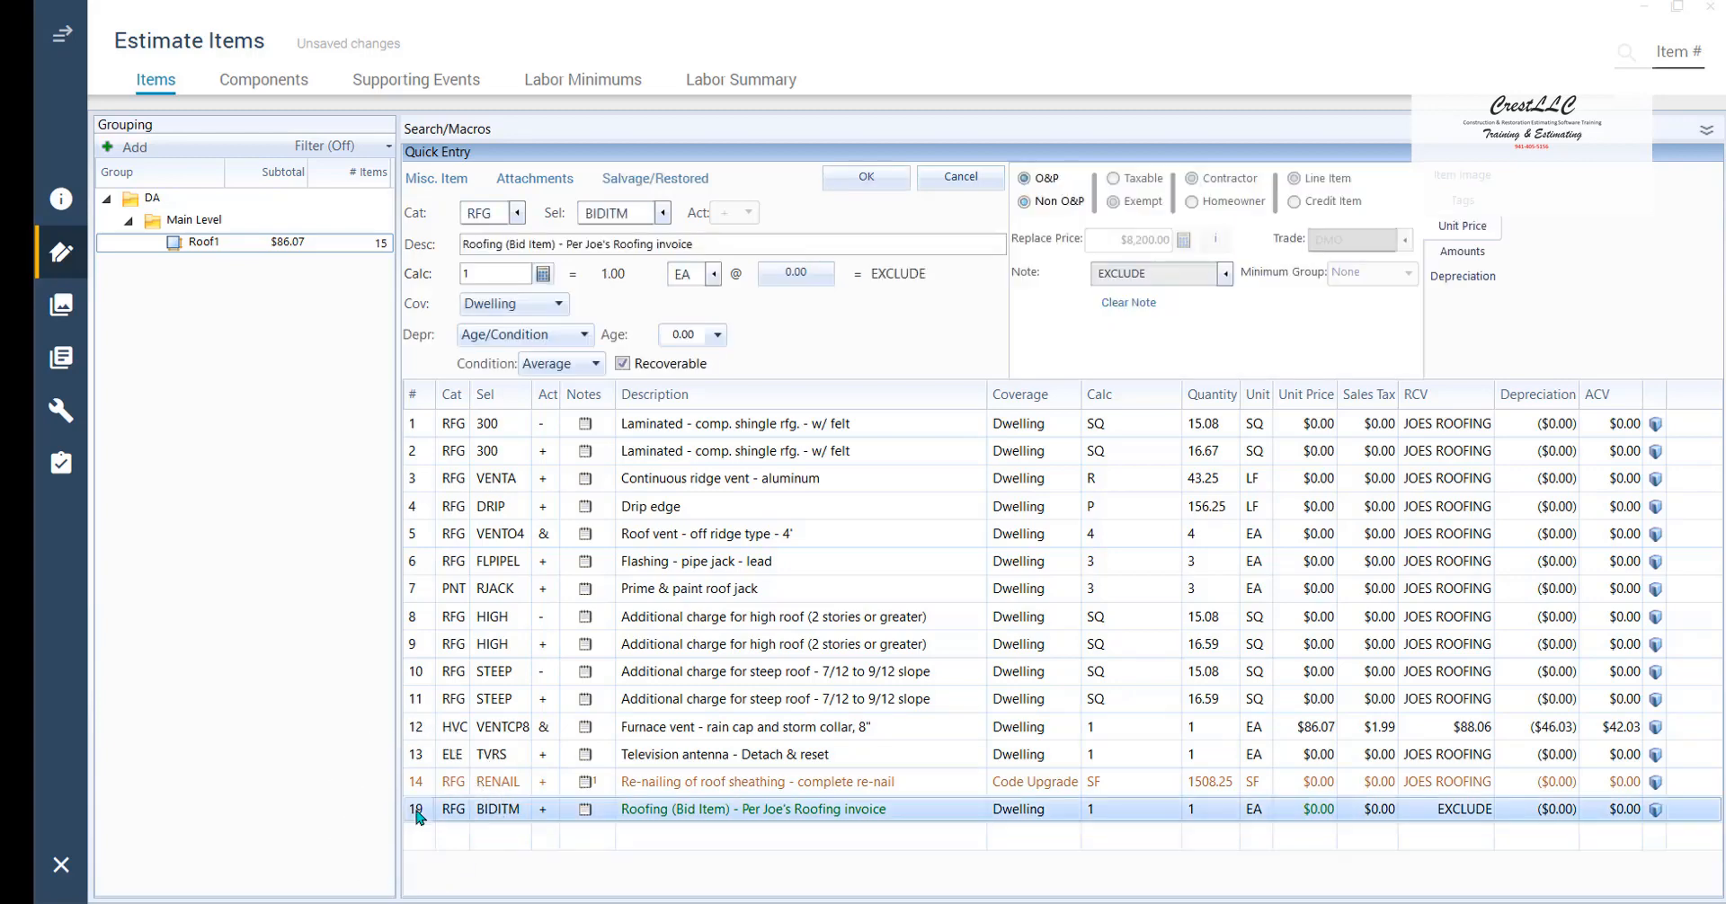
left_click(1126, 309)
left_click(1127, 308)
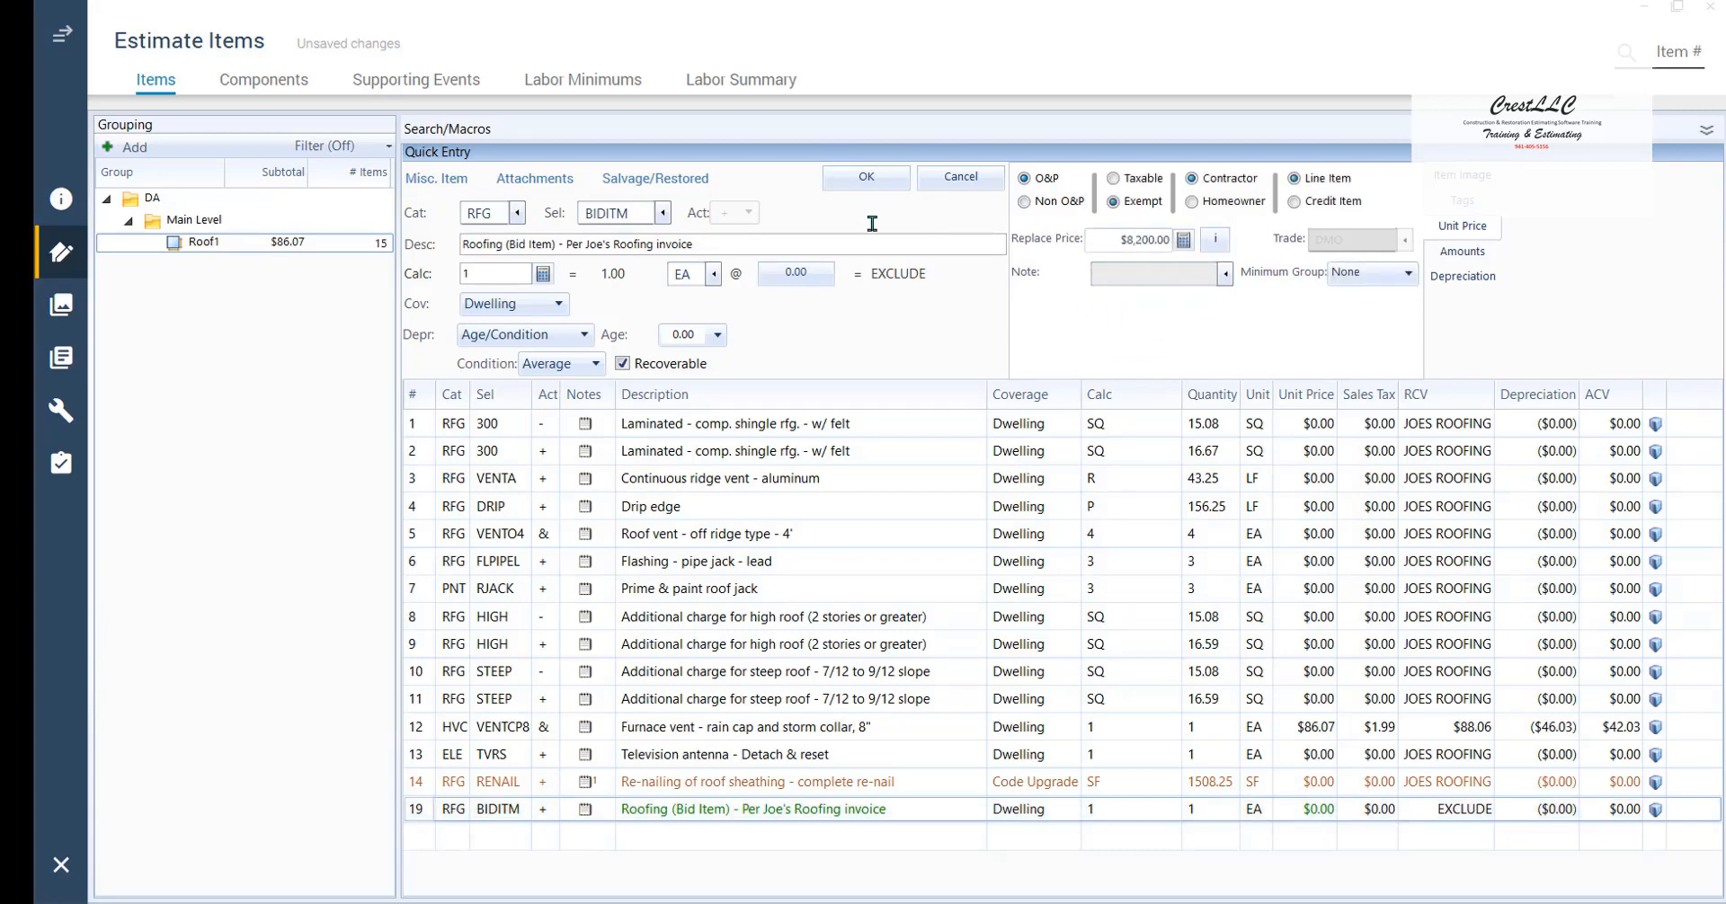
left_click(864, 180)
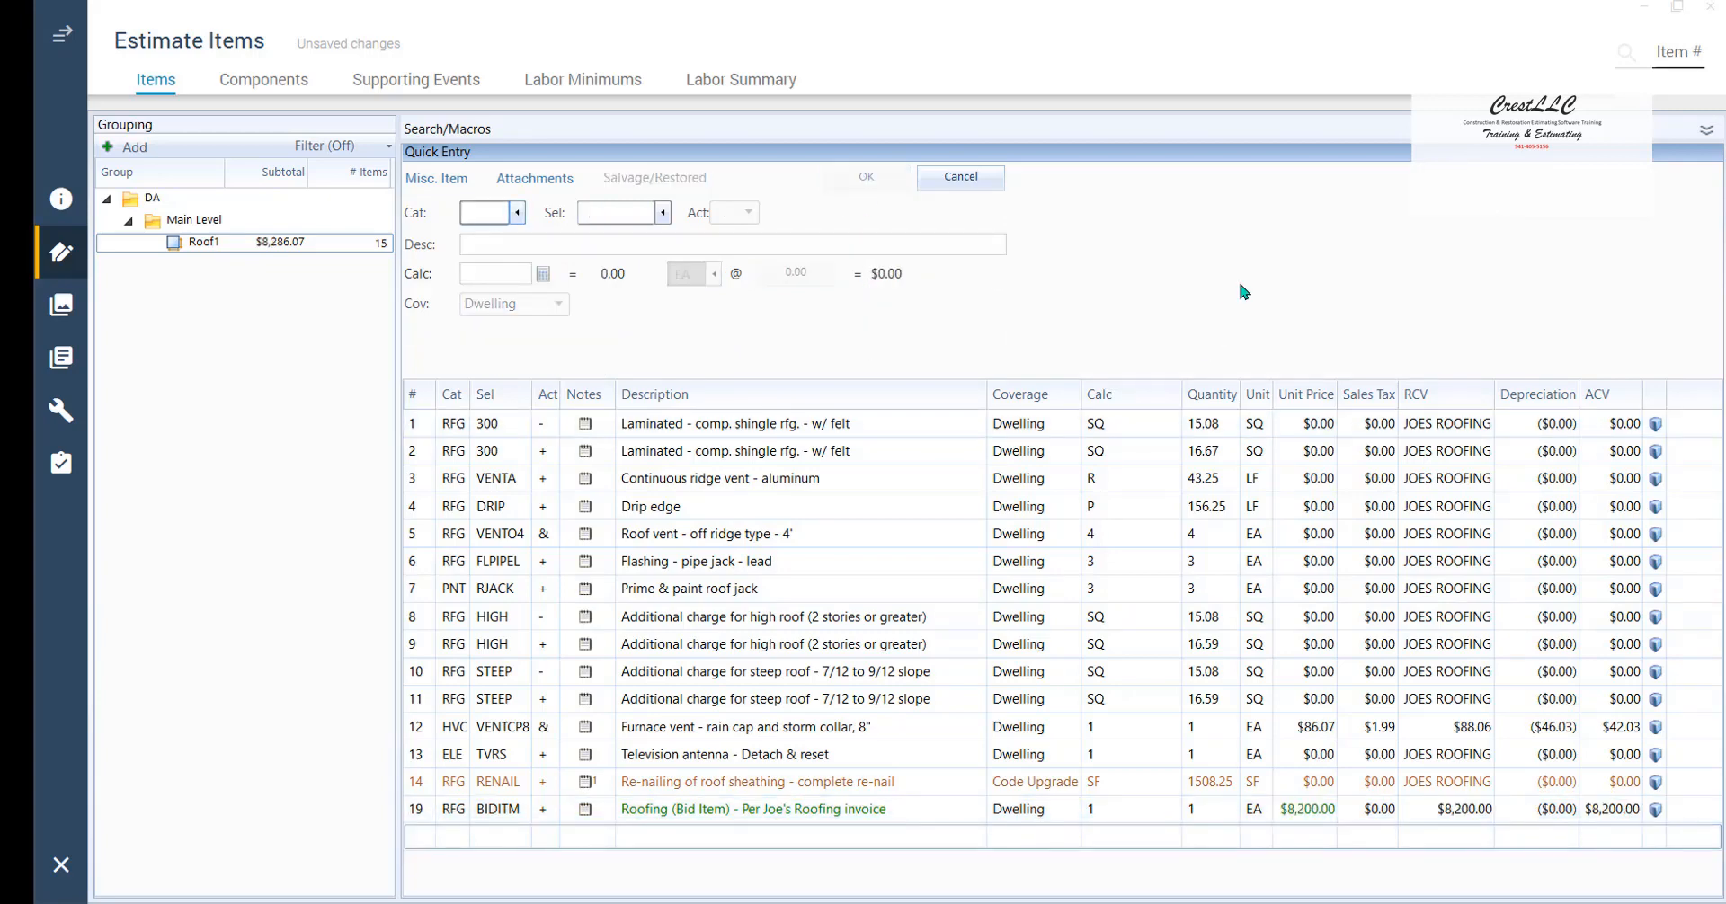